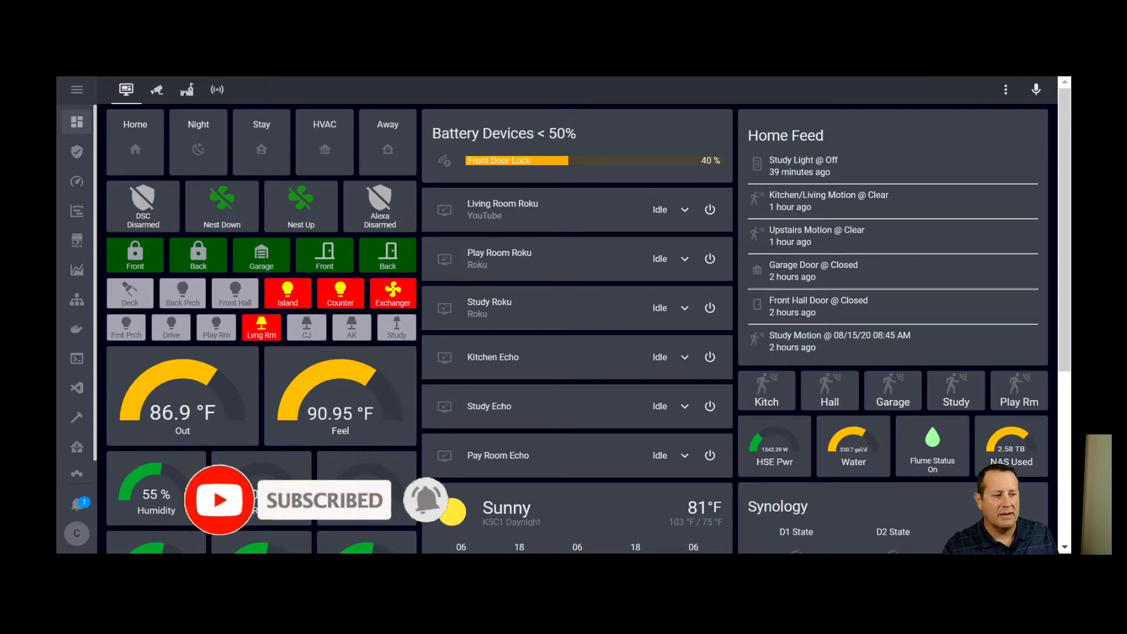
Open the Integrations page in the Home Assistant configuration and look through the configured integrations
scroll(79, 470, down, 1)
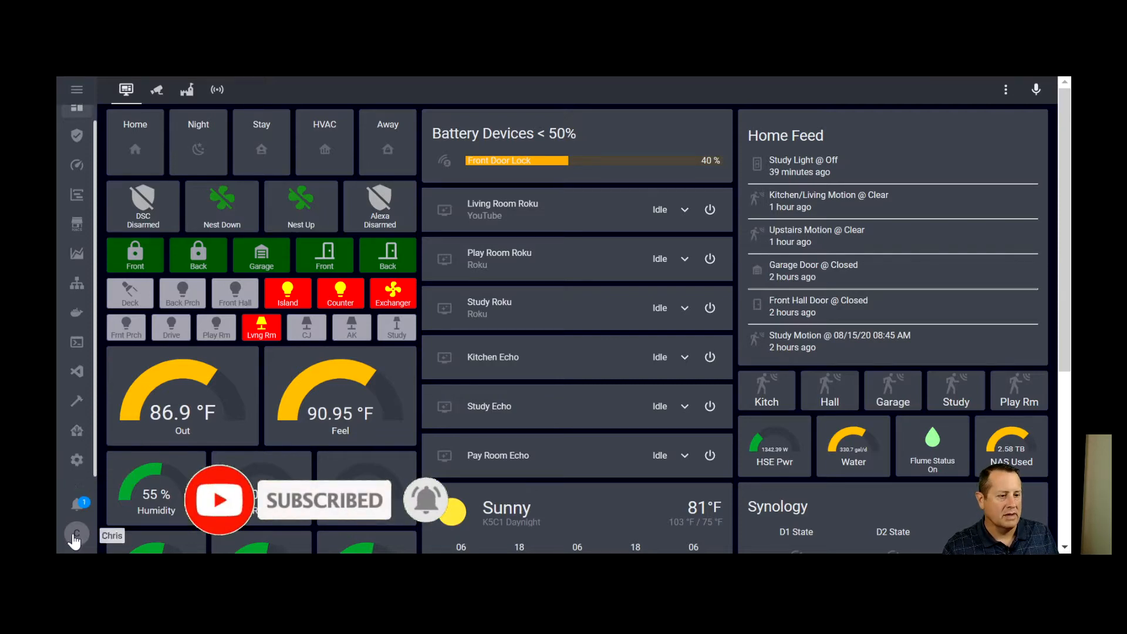
click(77, 460)
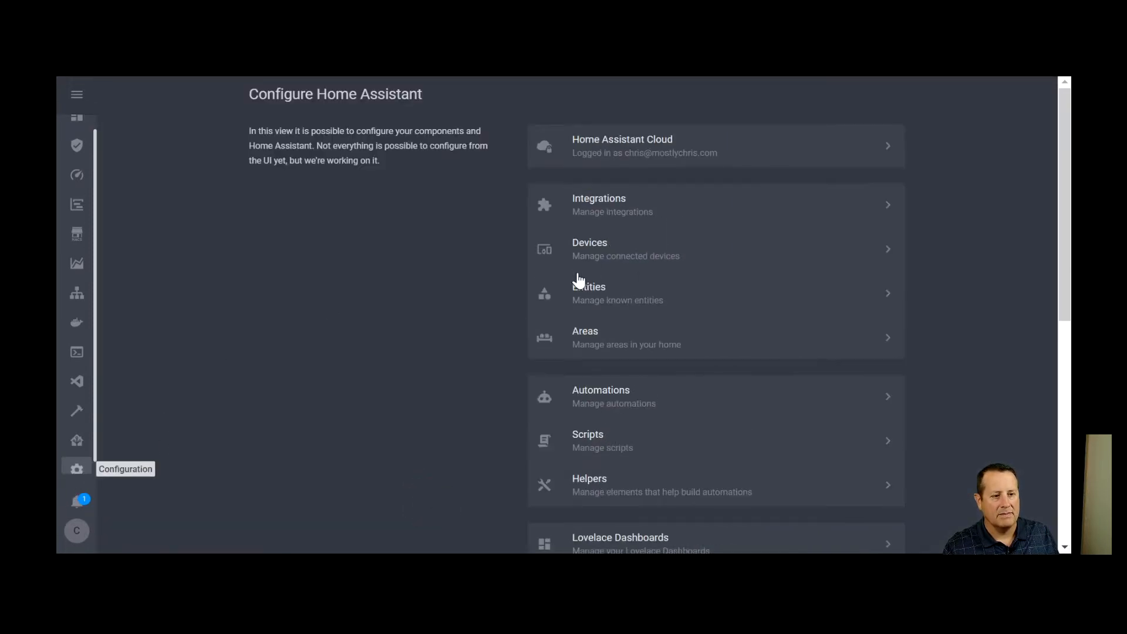
click(630, 212)
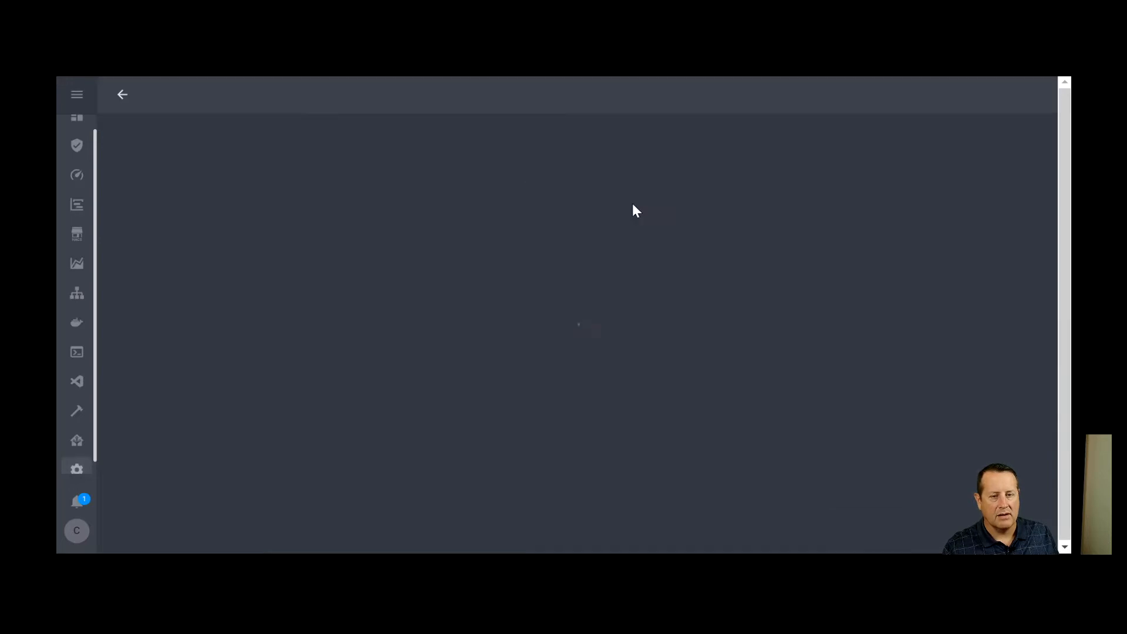
scroll(610, 246, down, 8)
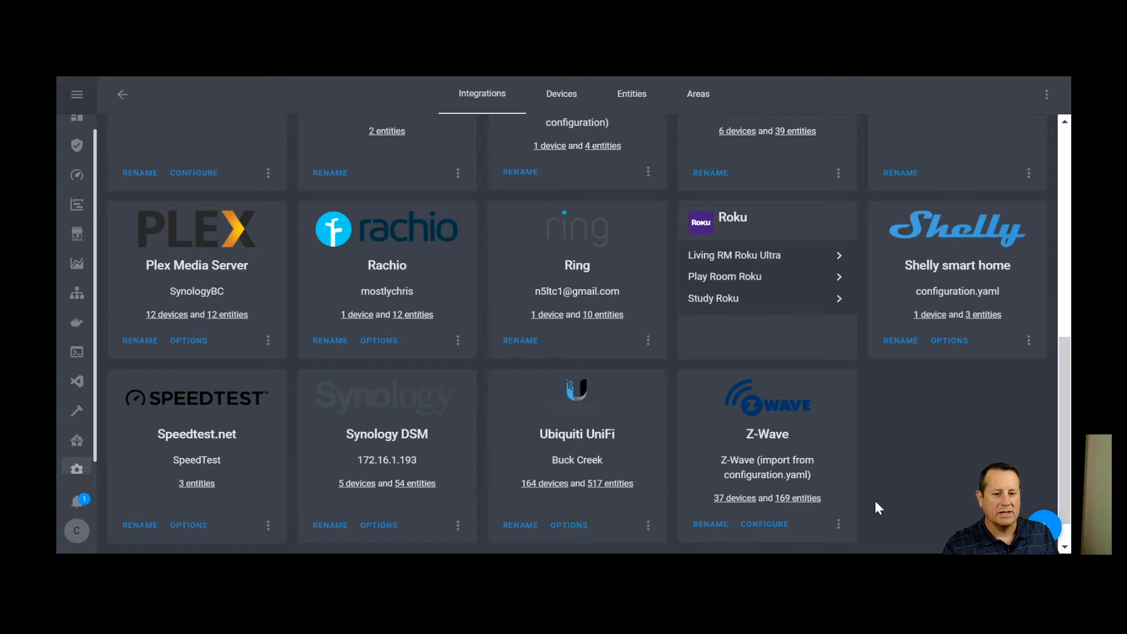
Start setting up a new Roku integration with 192.168.1 as the host, and close the setup without submitting
click(1042, 524)
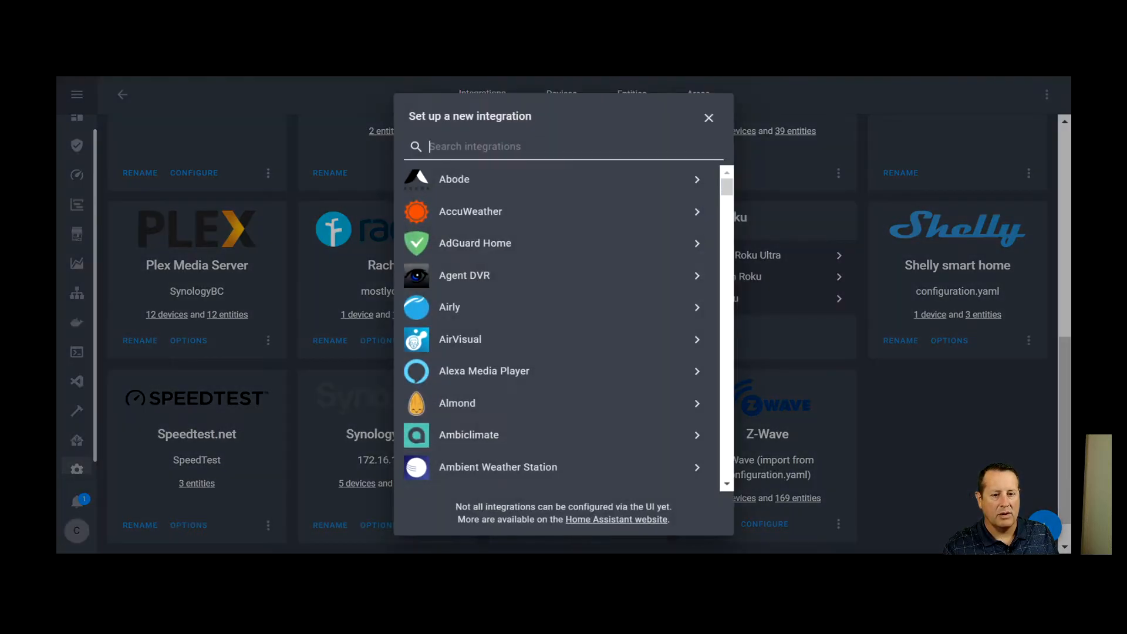
text(roku)
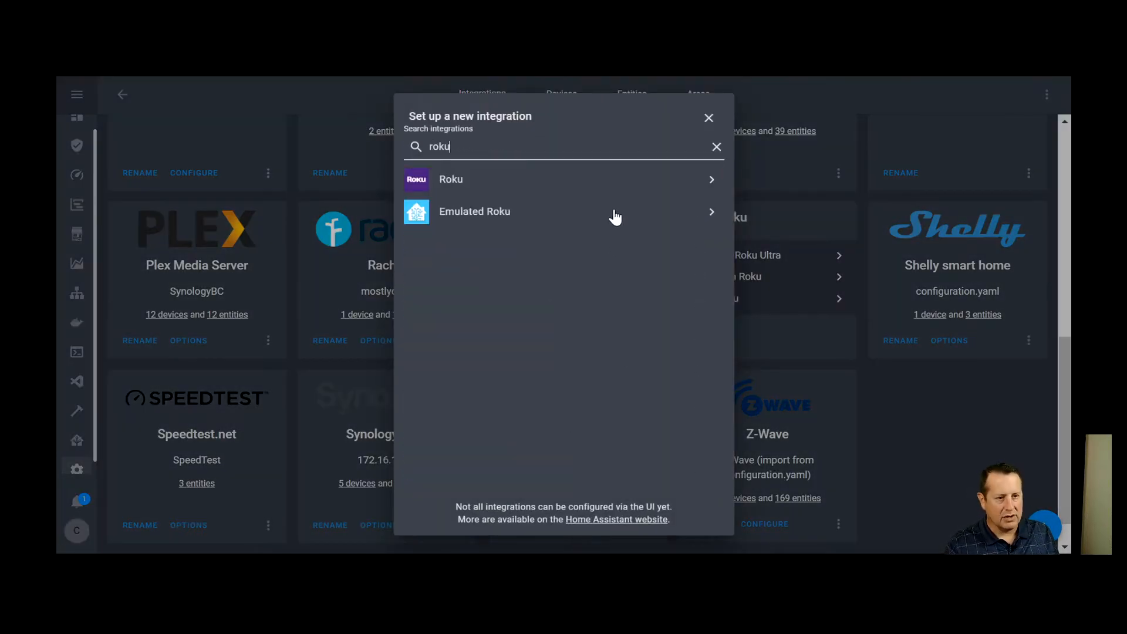
click(595, 178)
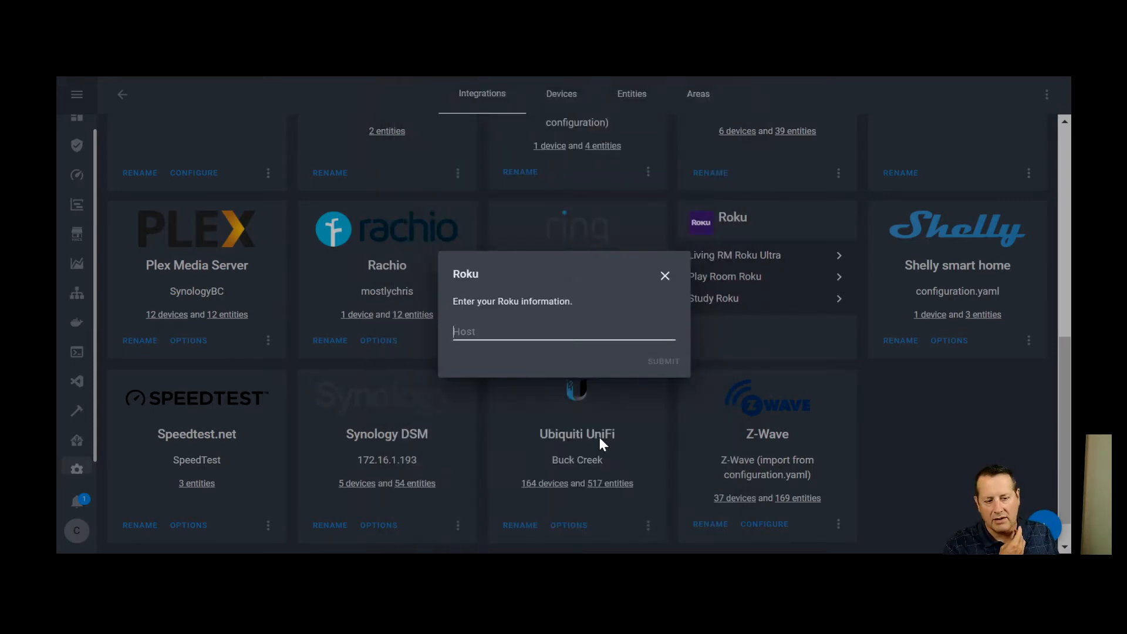
text(192.168.1)
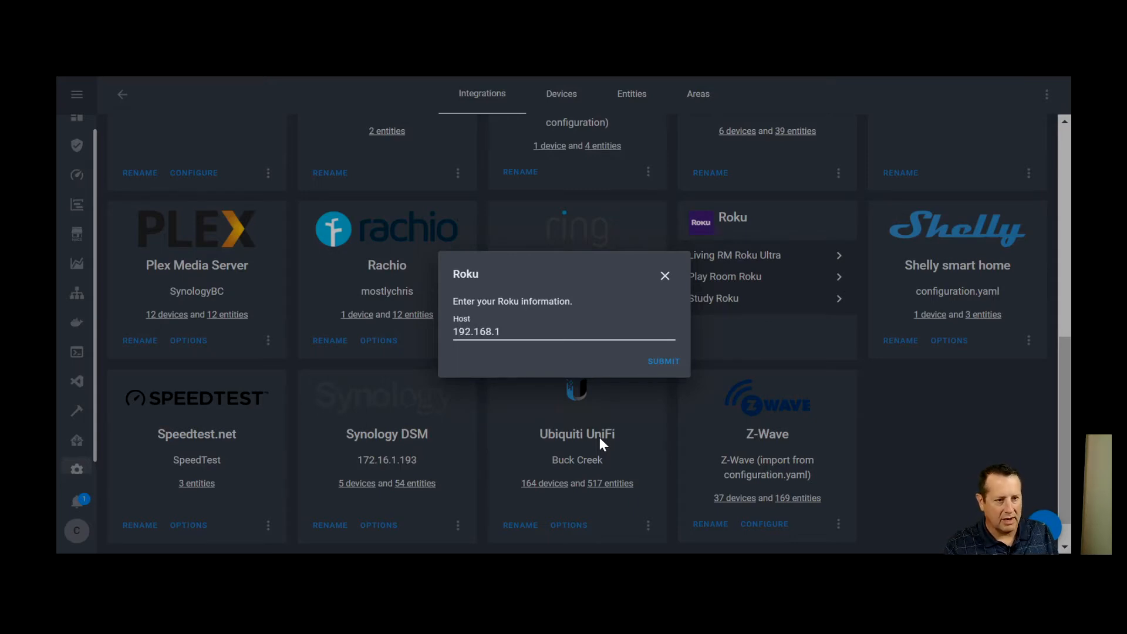
click(666, 276)
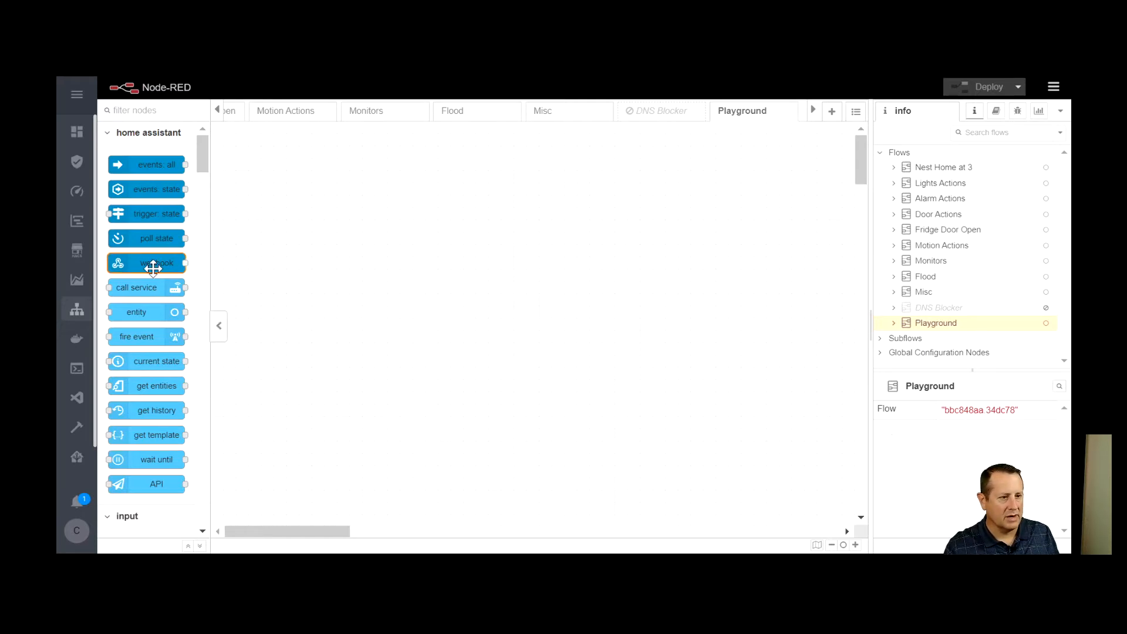
Add an events: state node to the Node-RED Playground flow and name it "Living Room Roku"
drag(156, 188, 346, 236)
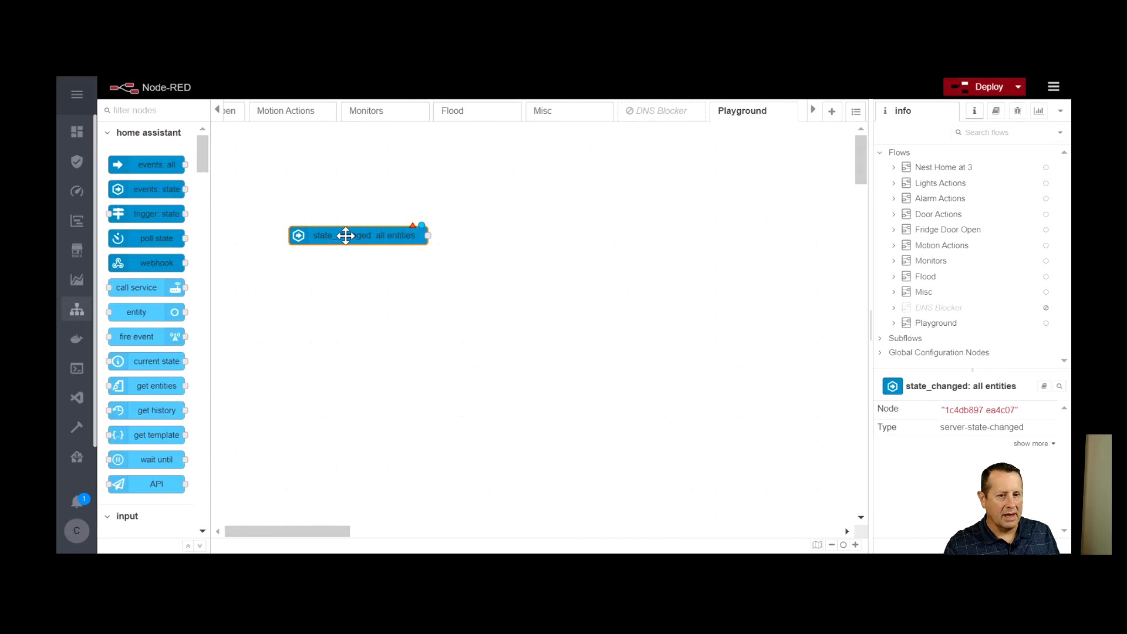
double_click(346, 235)
click(732, 210)
text(Living )
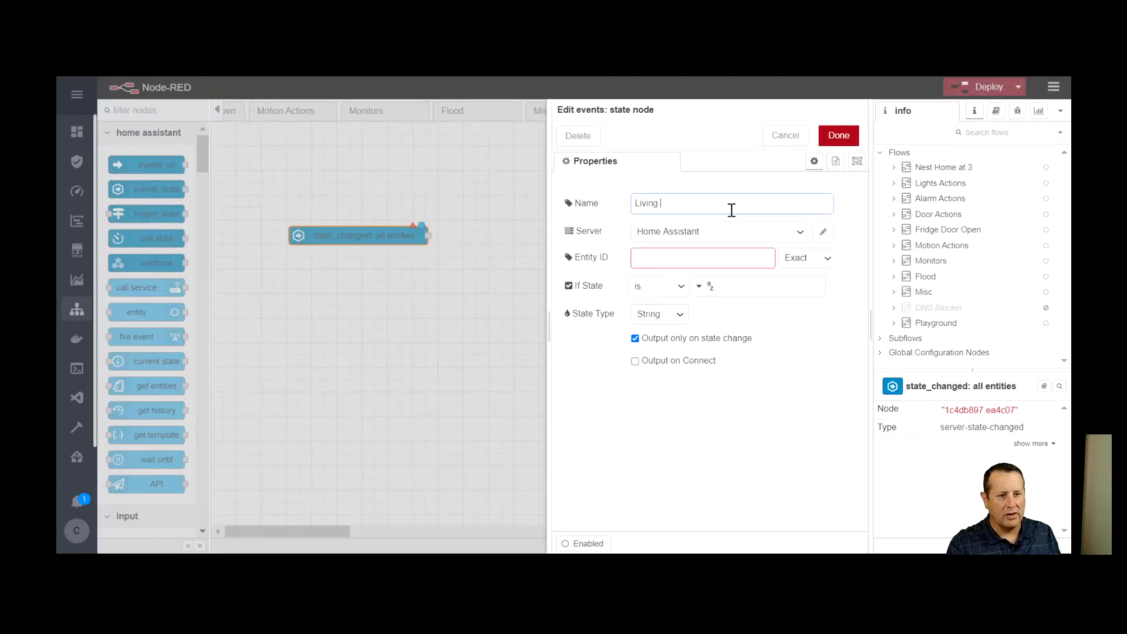
text(Room Roku)
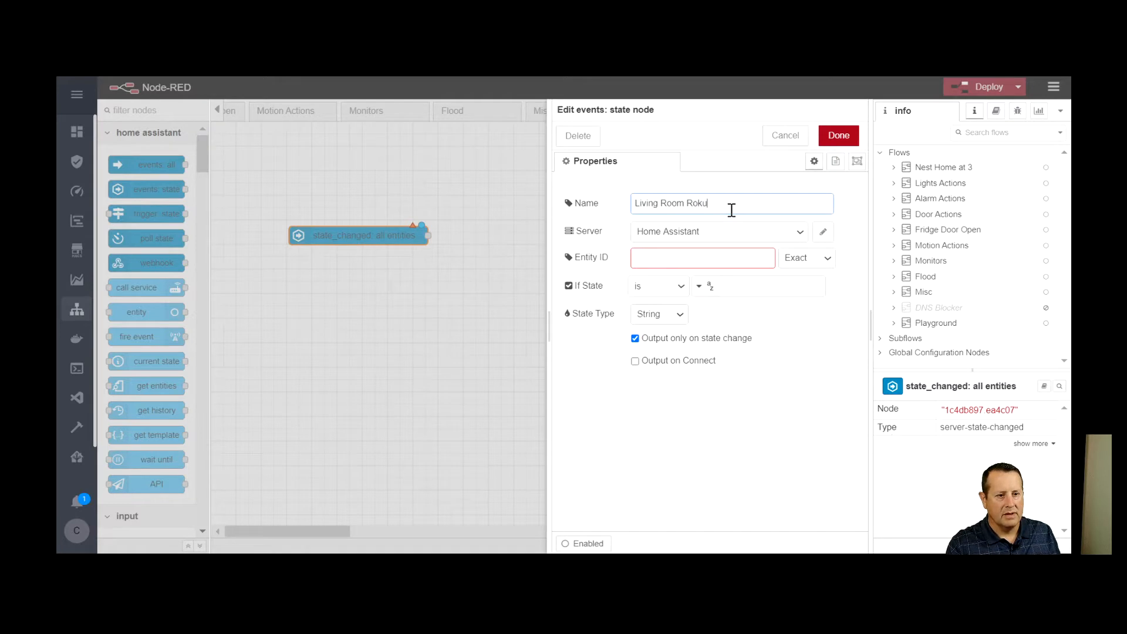
Set the state node's entity ID to media_player.living_rm_roku_ultra
click(730, 254)
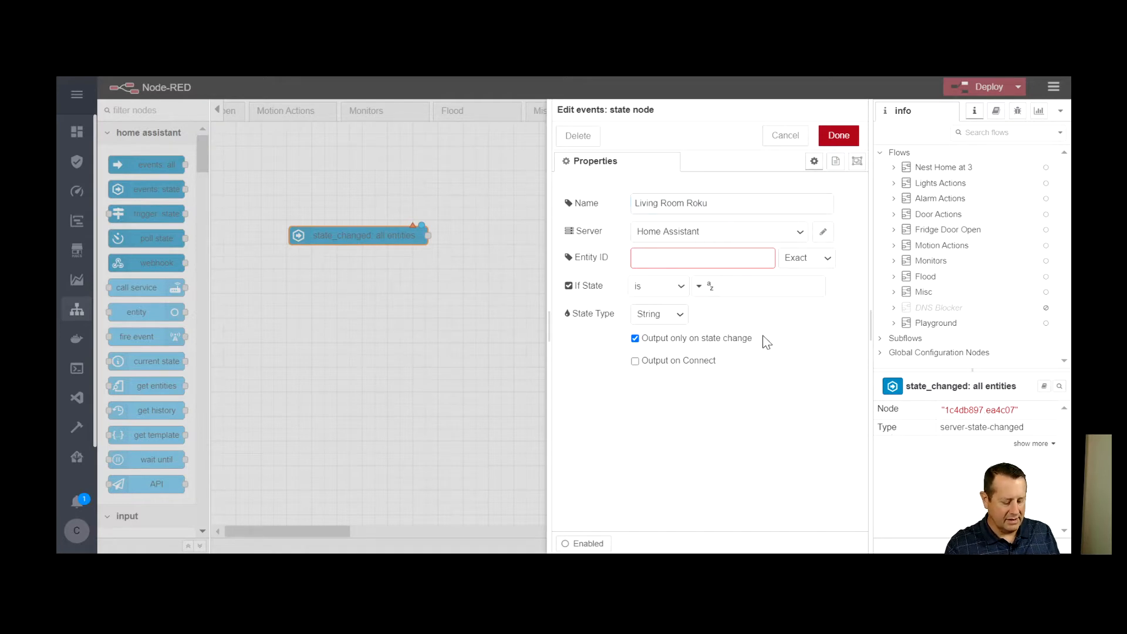
text(li)
text(media)
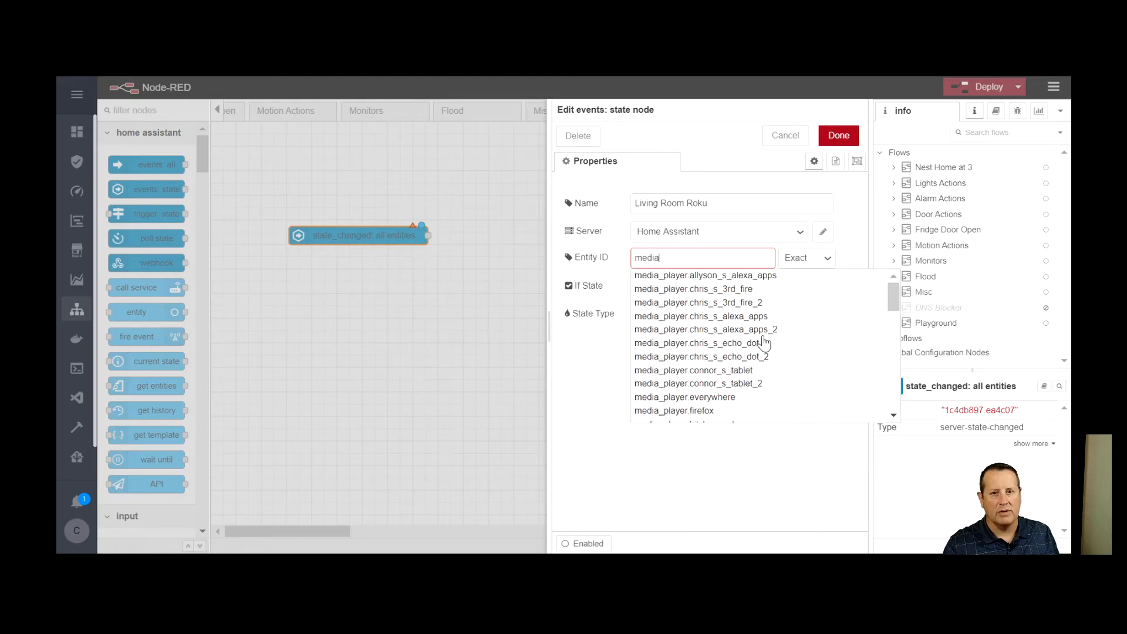
text(_player)
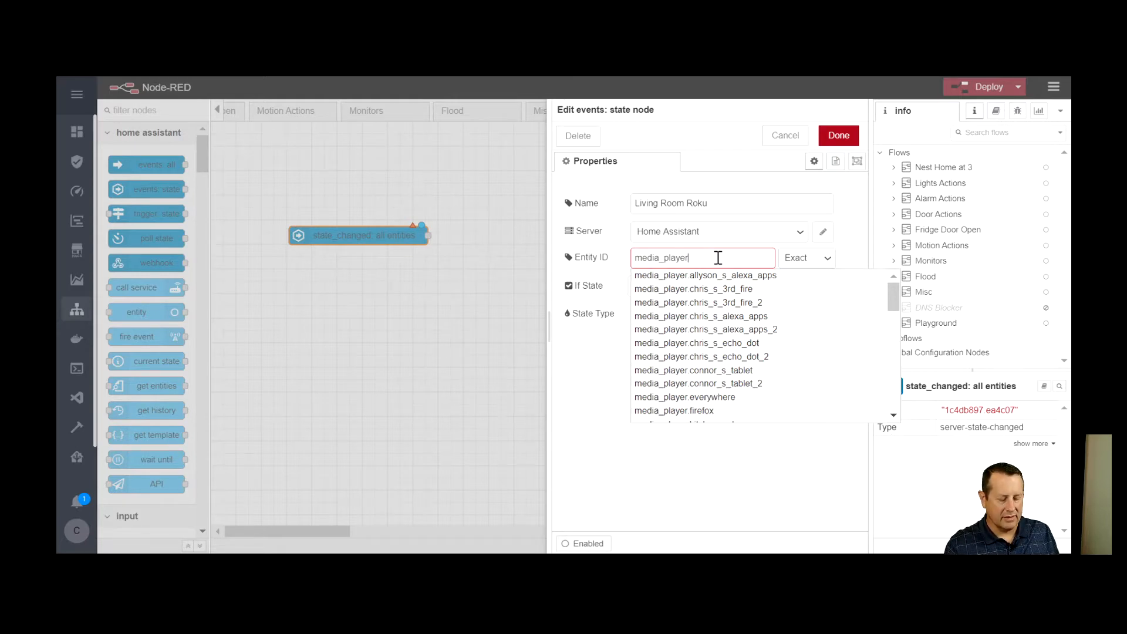
text(.livn)
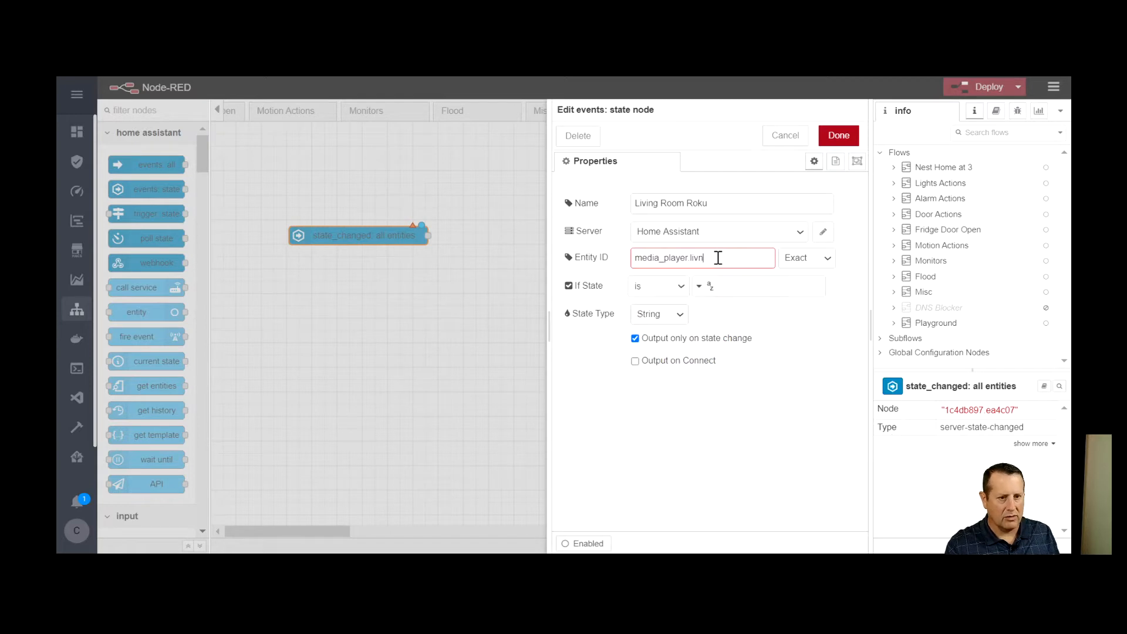
key(BackSpace)
key(BackSpace)
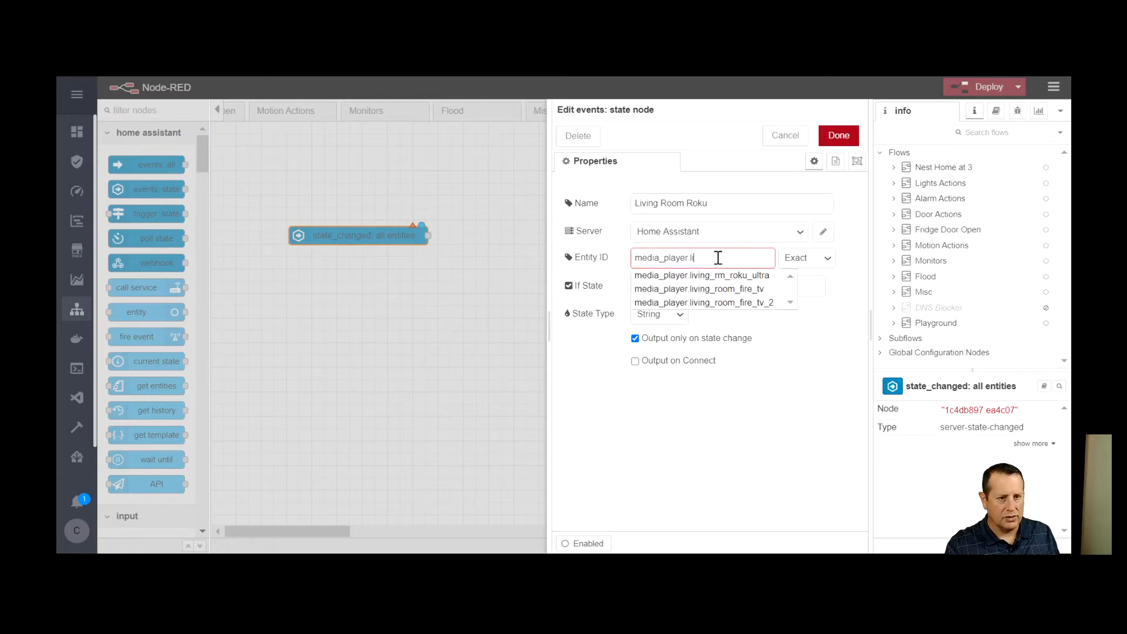
click(736, 279)
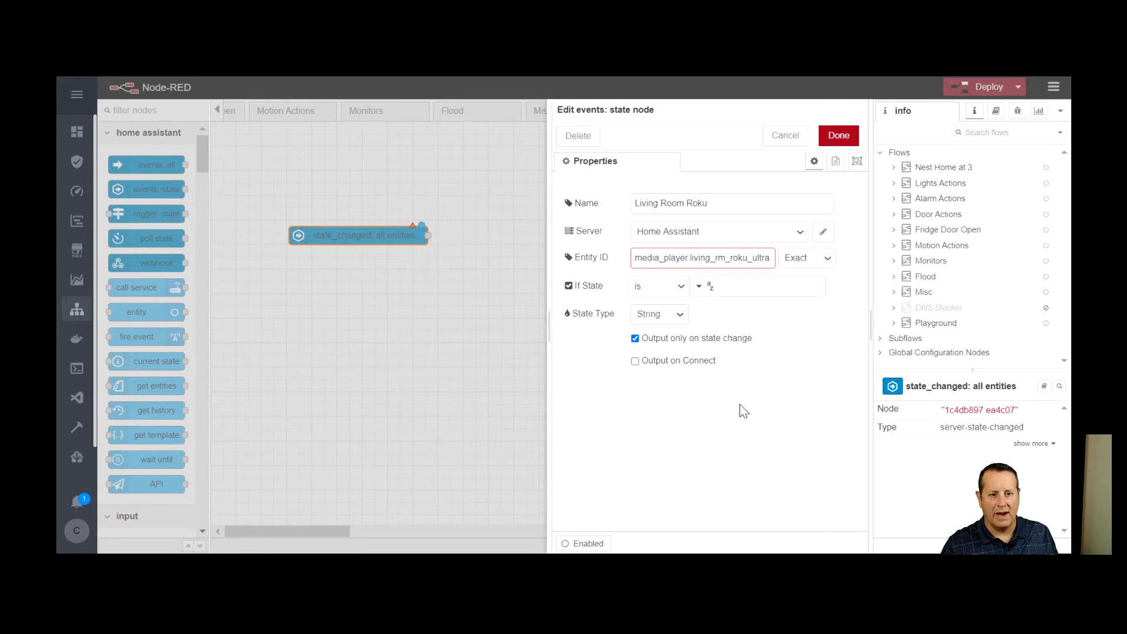
Set the node's state condition to "is not" idle, enable Output on Connect, and save the node
click(684, 284)
click(675, 351)
click(743, 288)
text(idle)
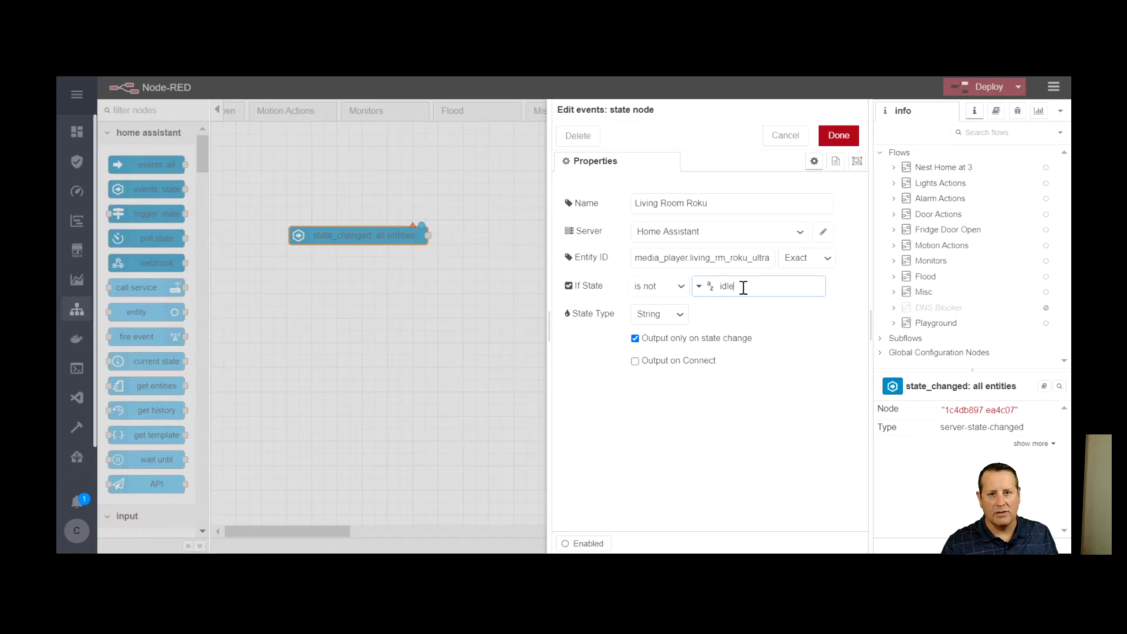
click(634, 361)
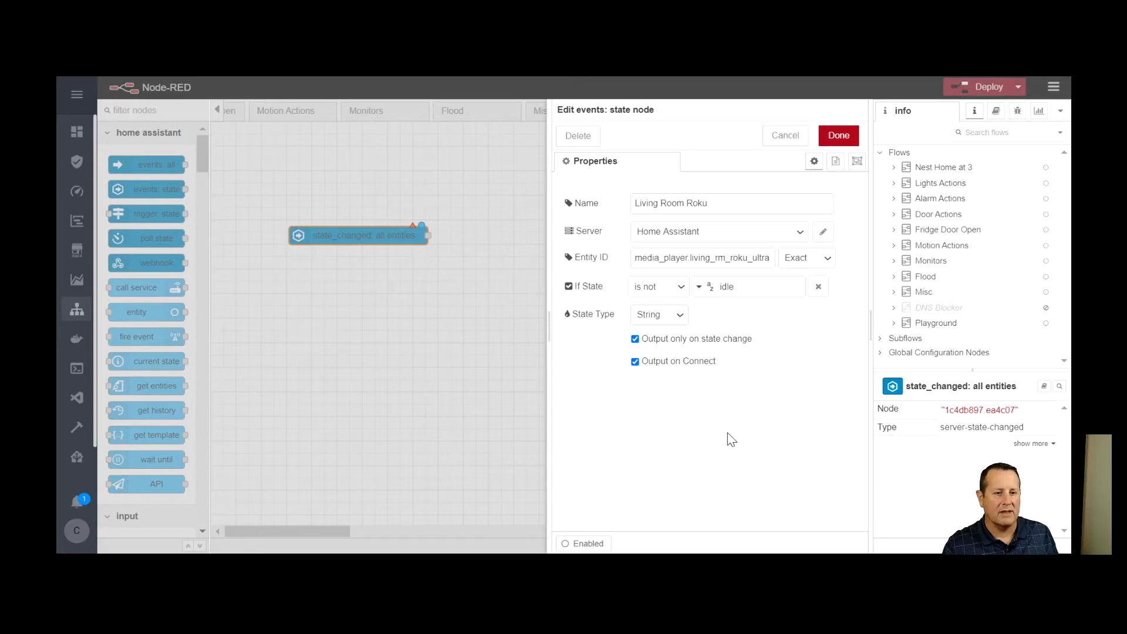
click(838, 136)
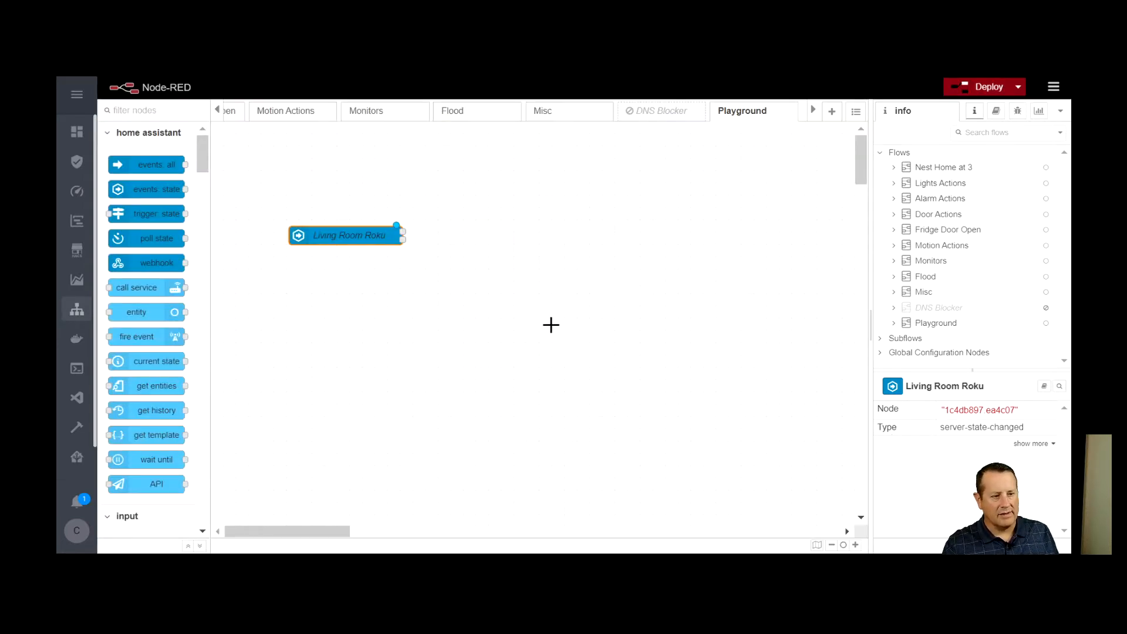
Find the function node in the palette and place one beside the Living Room Roku node
click(154, 109)
text(found)
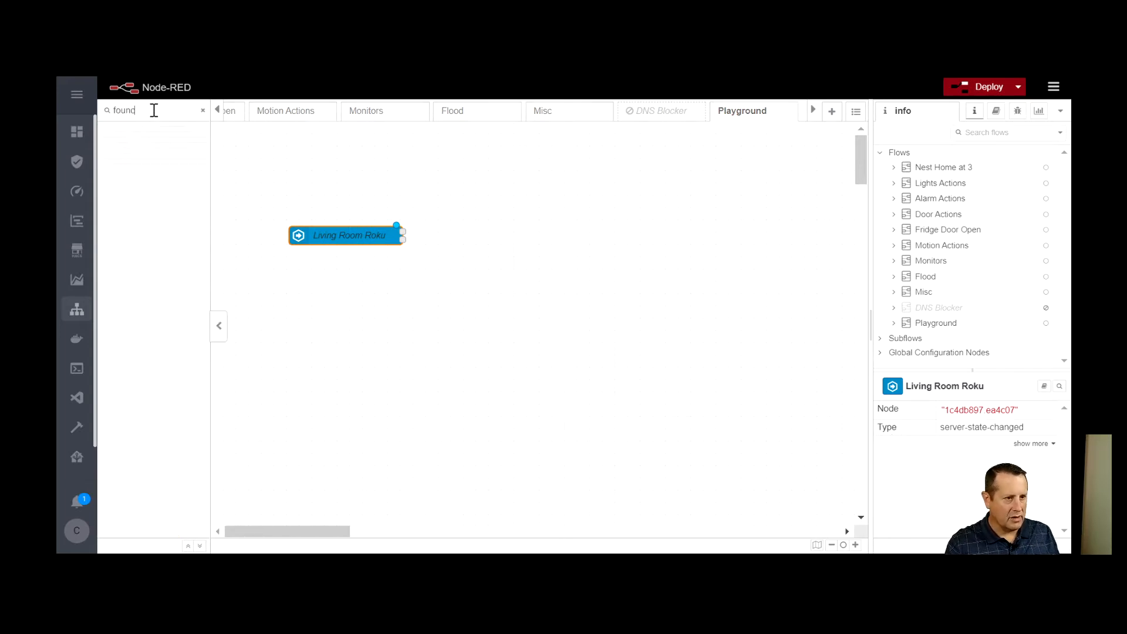
key(BackSpace)
key(BackSpace)
key(BackSpace)
drag(147, 224, 534, 246)
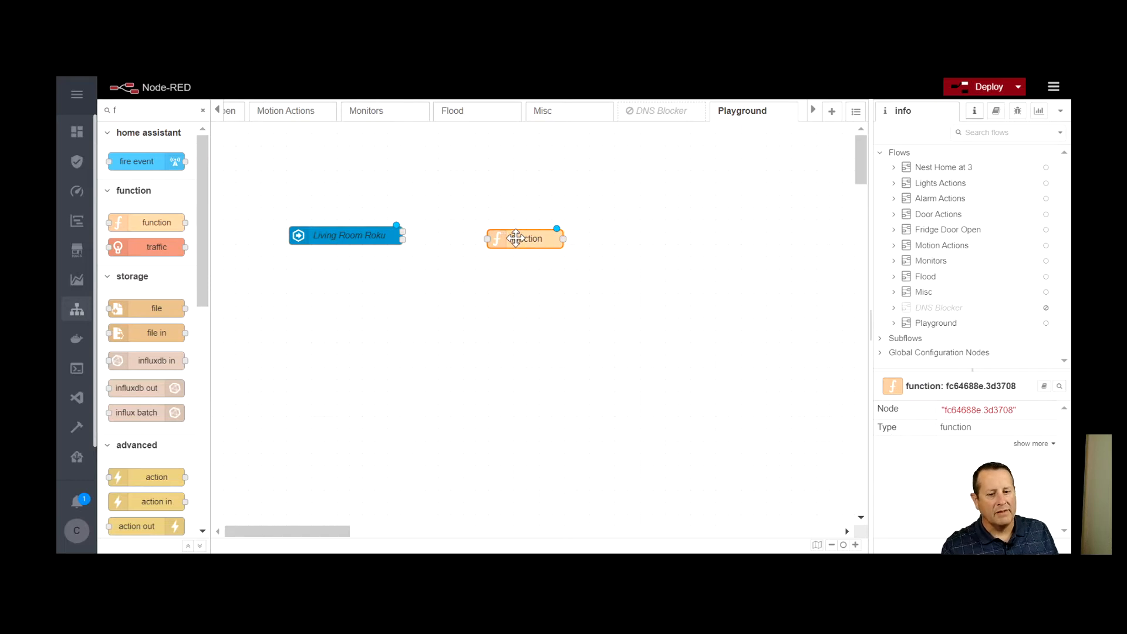
Begin the function node's code above the return line with a msg = { } object containing a payload property
double_click(516, 238)
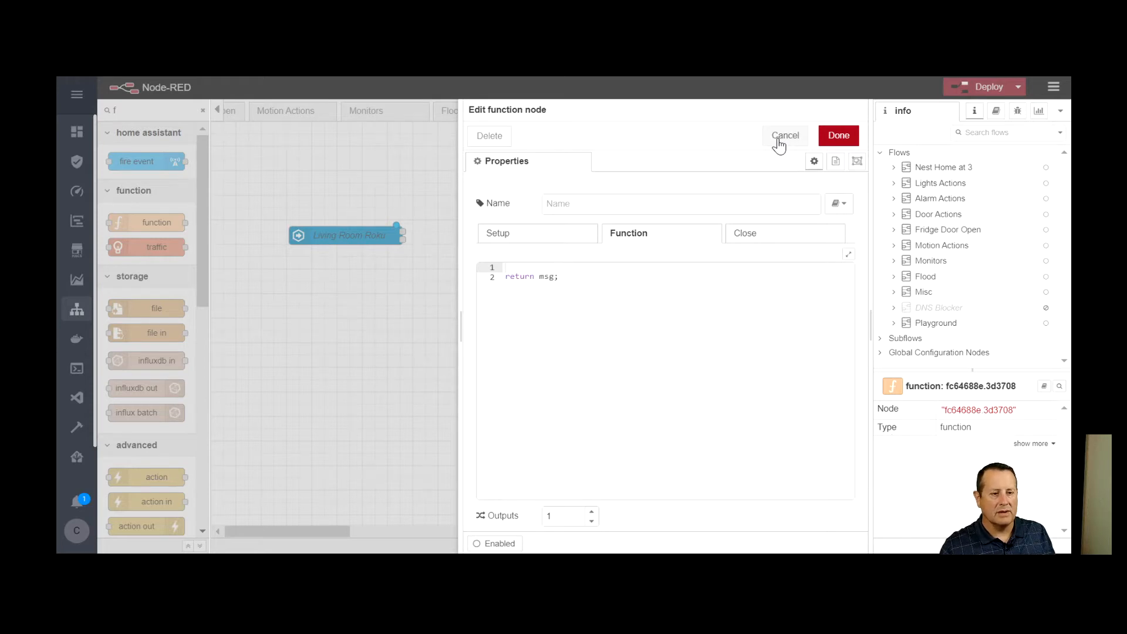
click(534, 268)
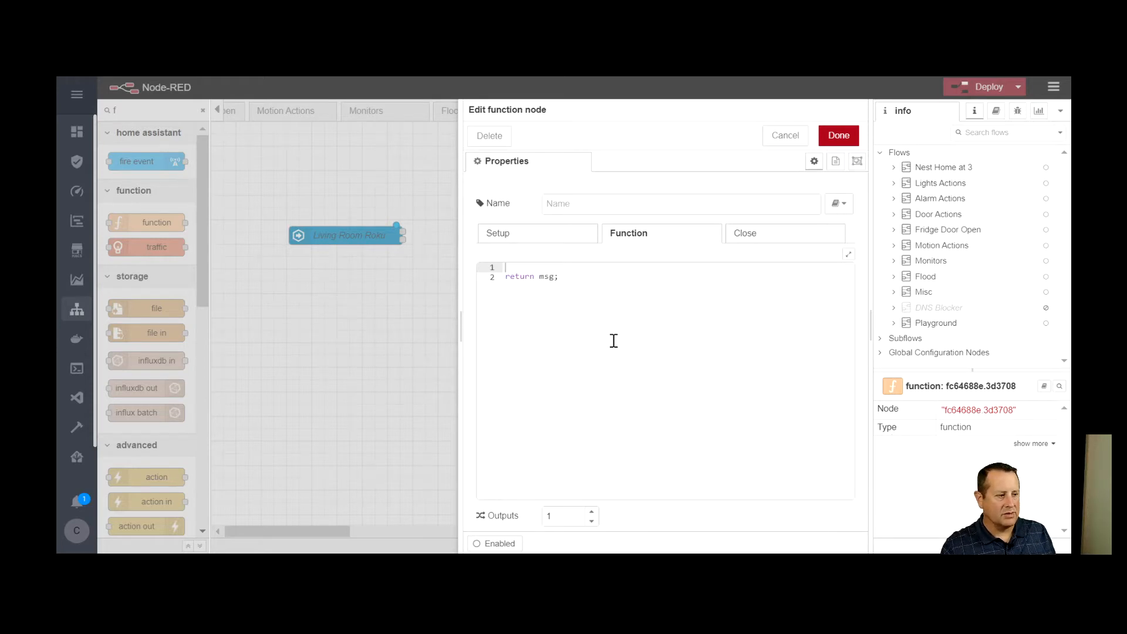
text(msg)
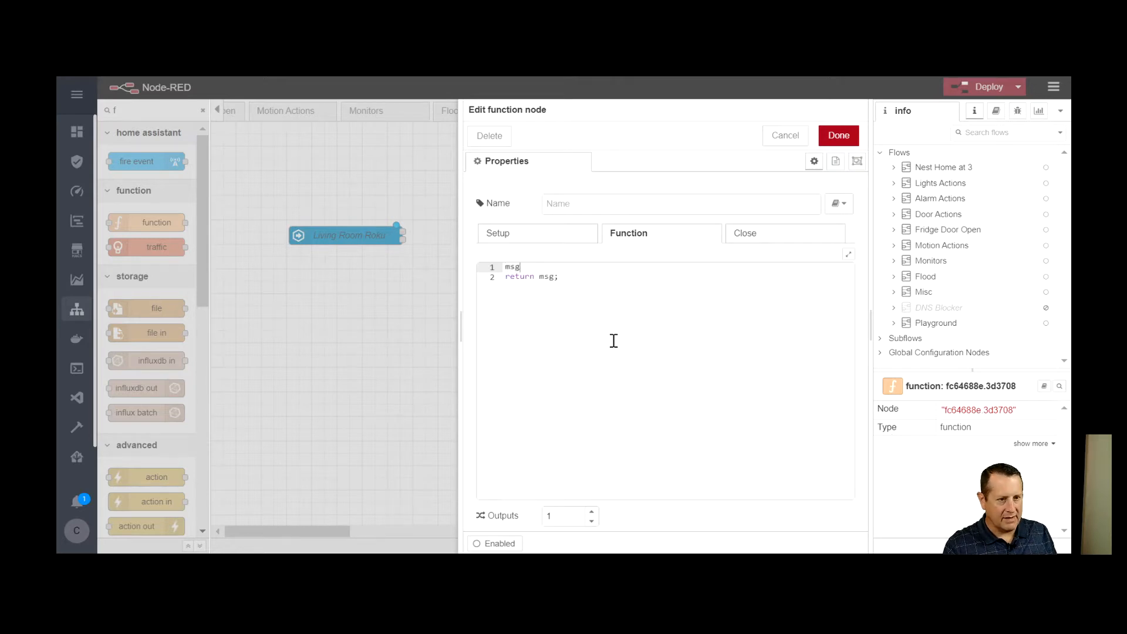
text( = {)
key(Return)
text(payload)
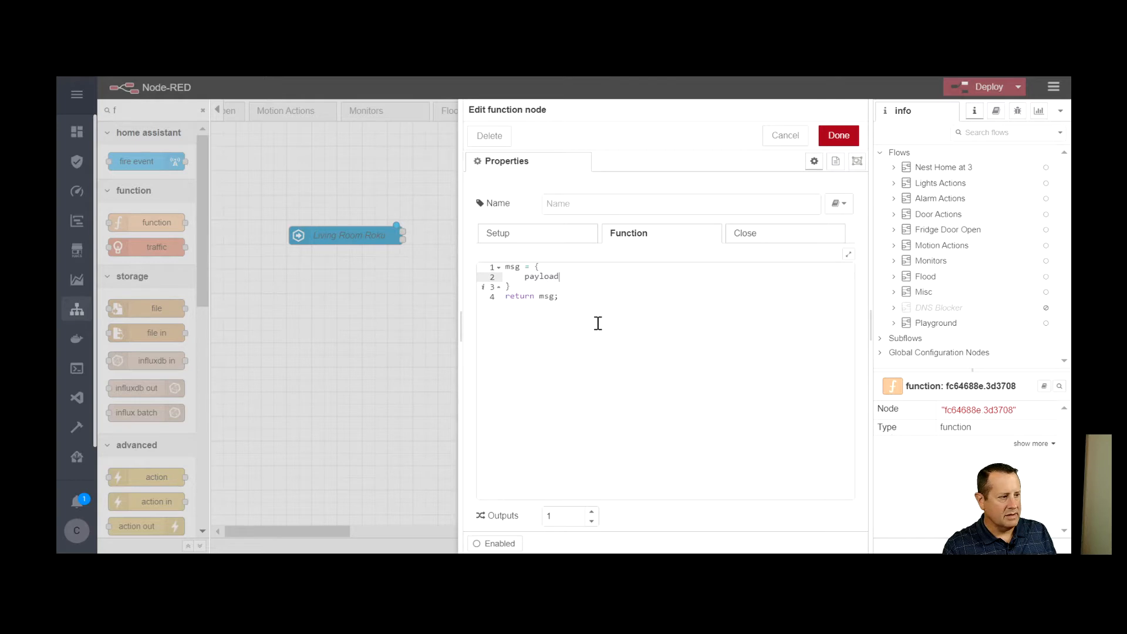
text(:)
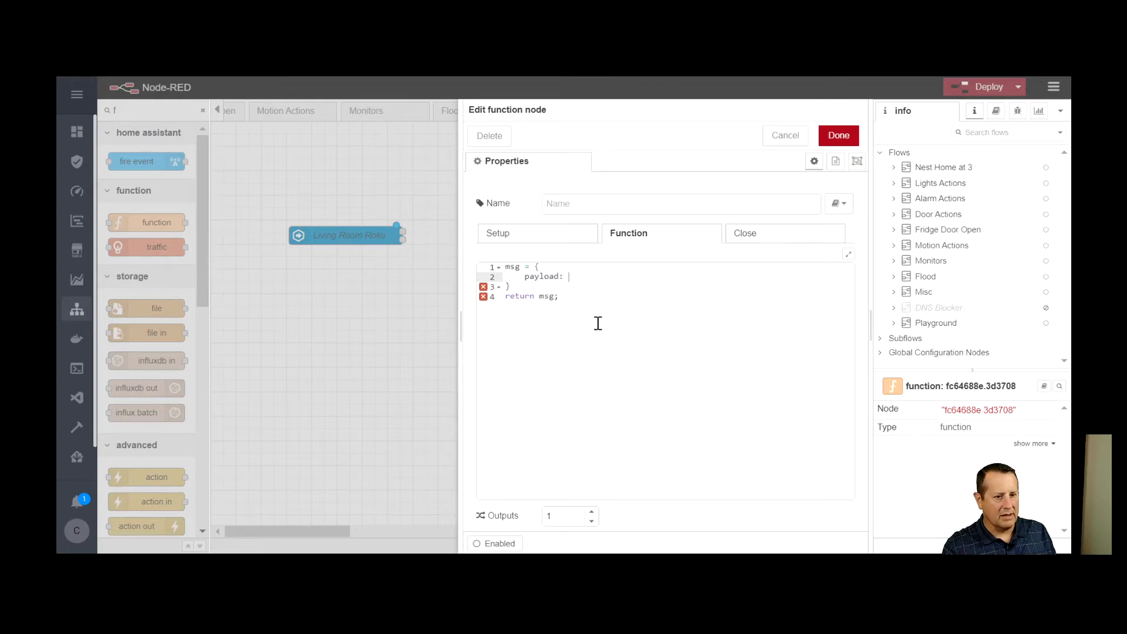
text( msg.)
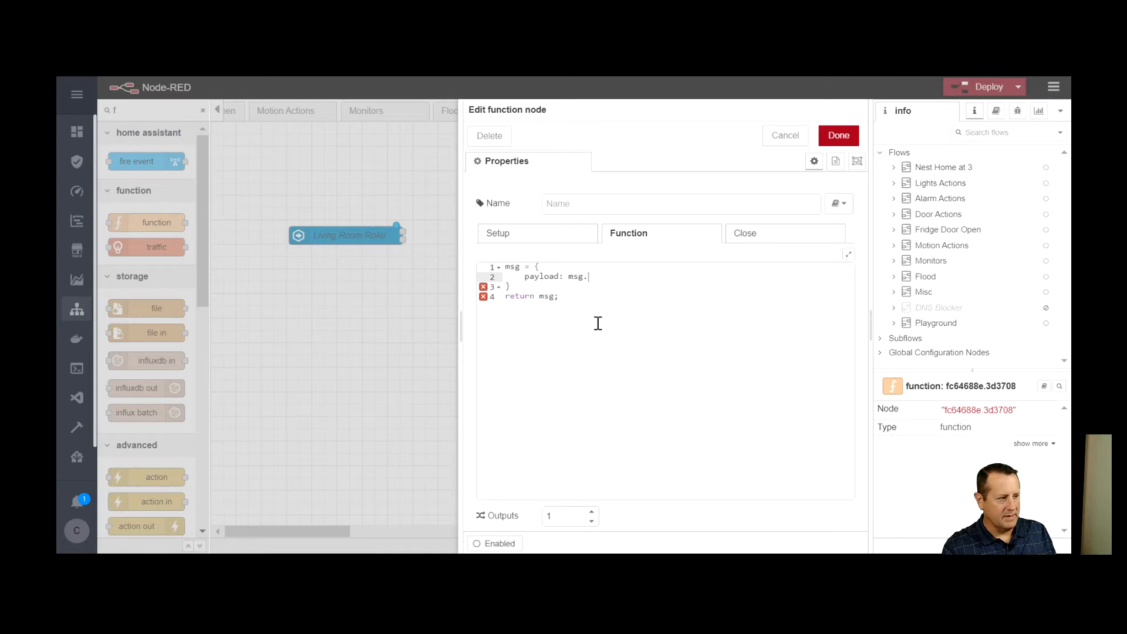
text(data_n)
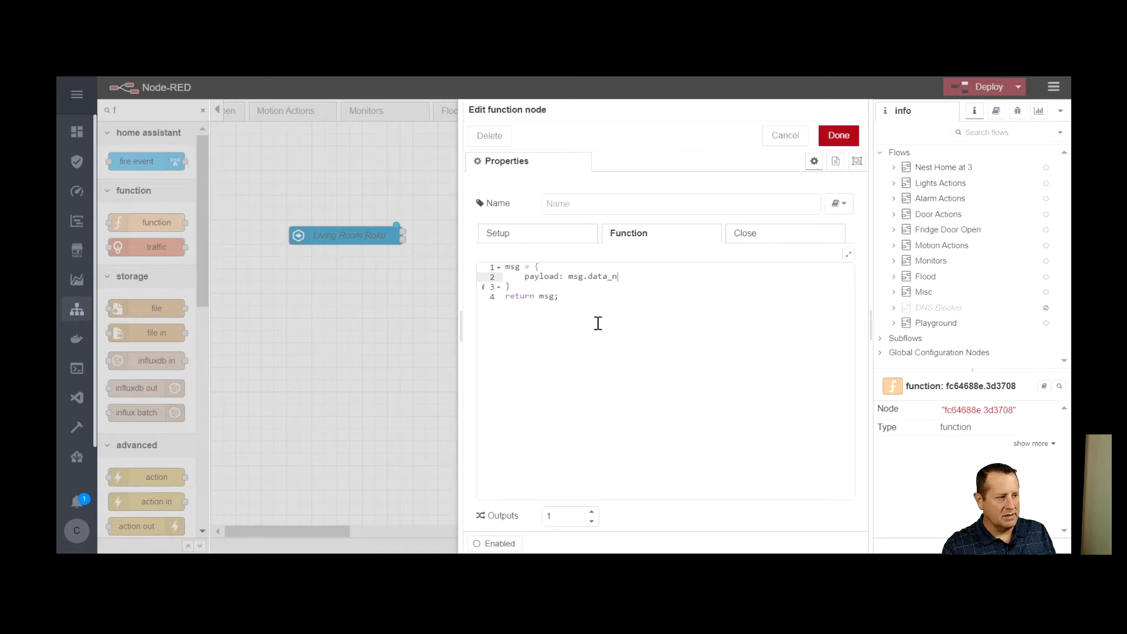
Complete the payload value as msg.data.new_state.attributes.app_name and save the function node
key(BackSpace)
key(BackSpace)
text(.new)
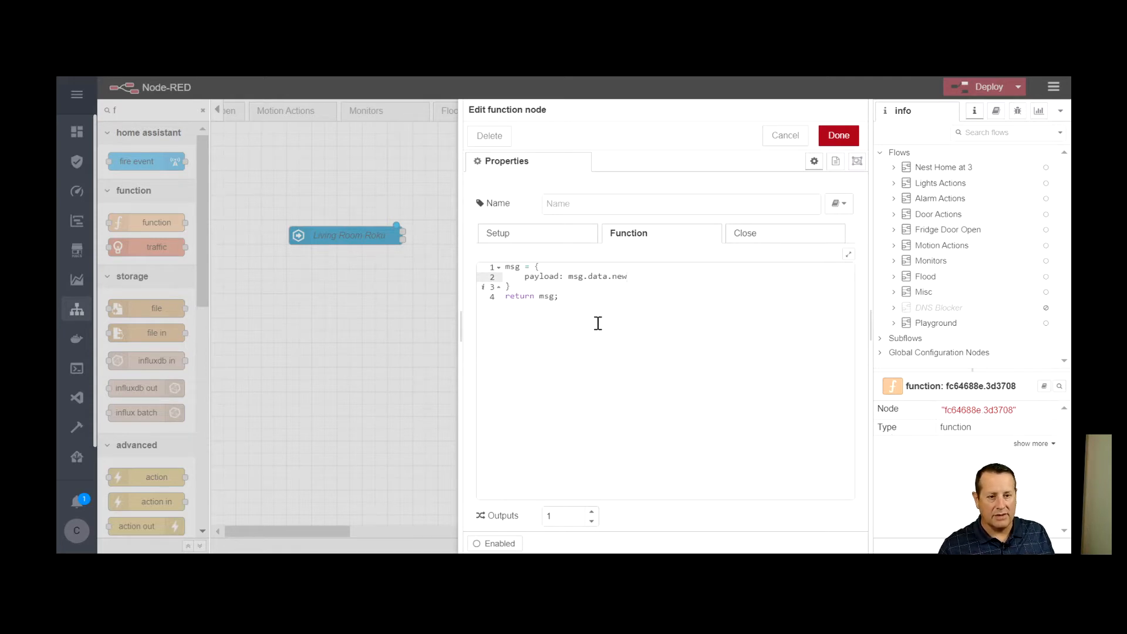
text(_)
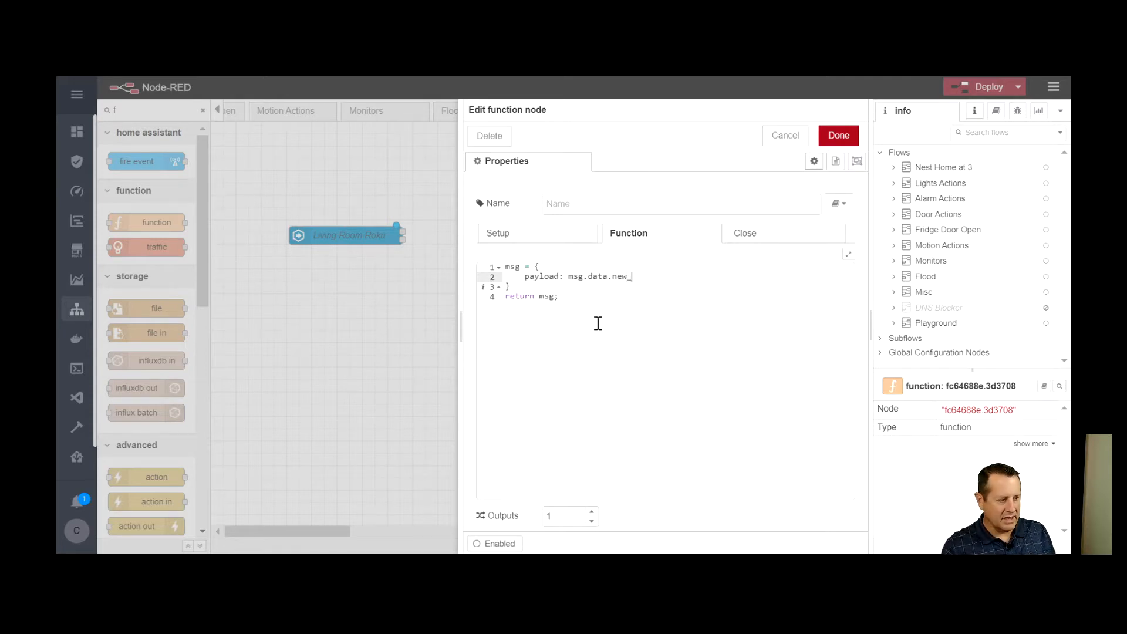
text(state)
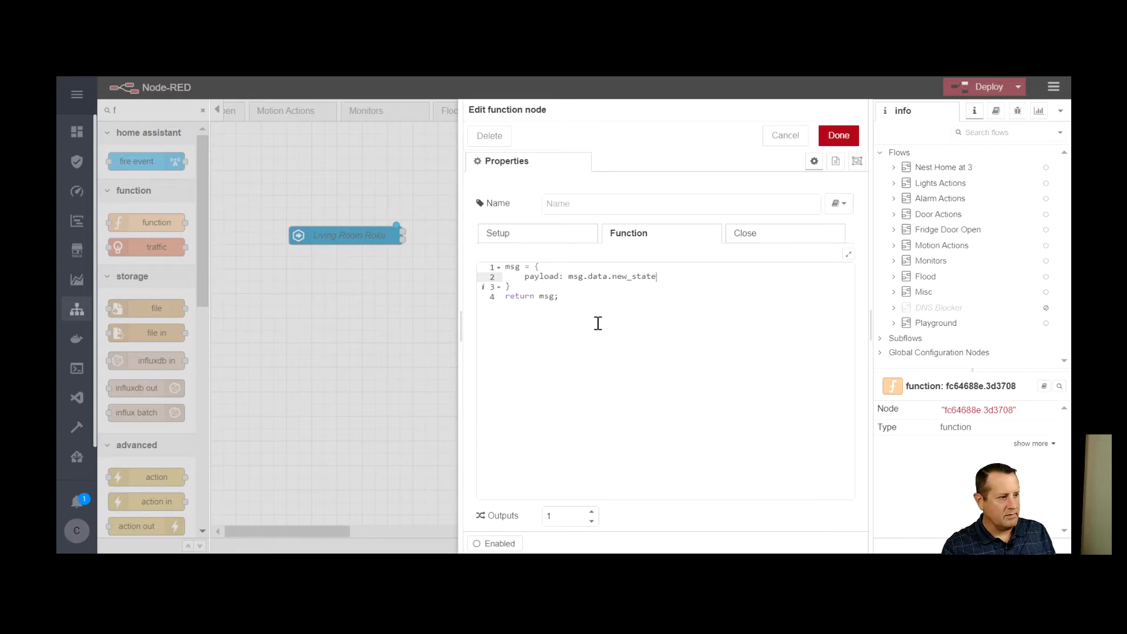
text(.att)
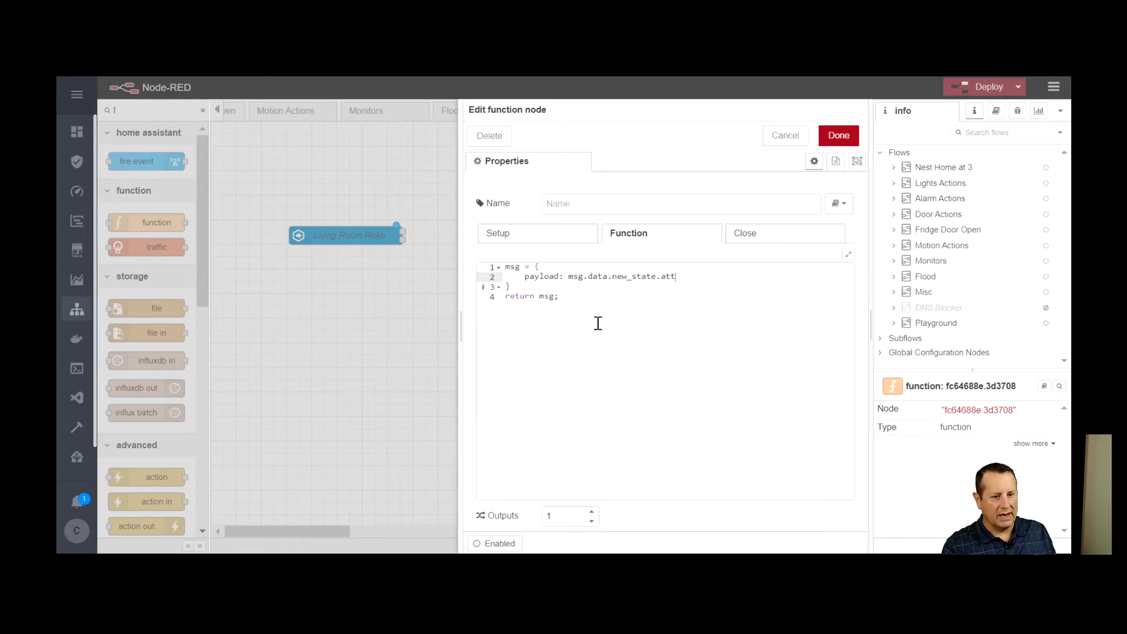
text(ributes)
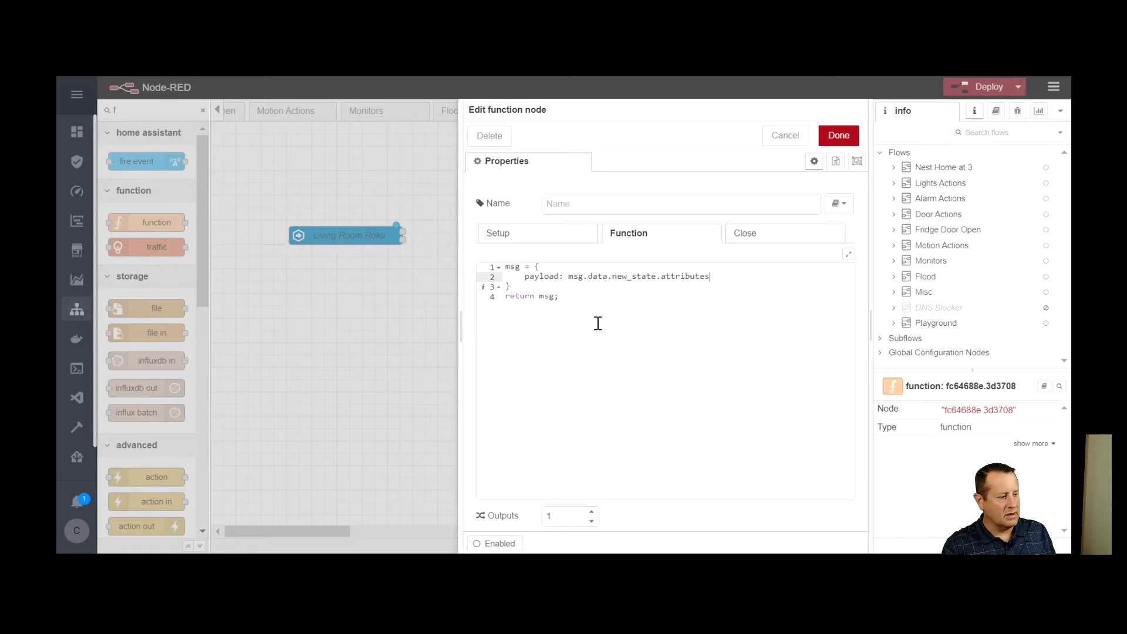
text(.ap)
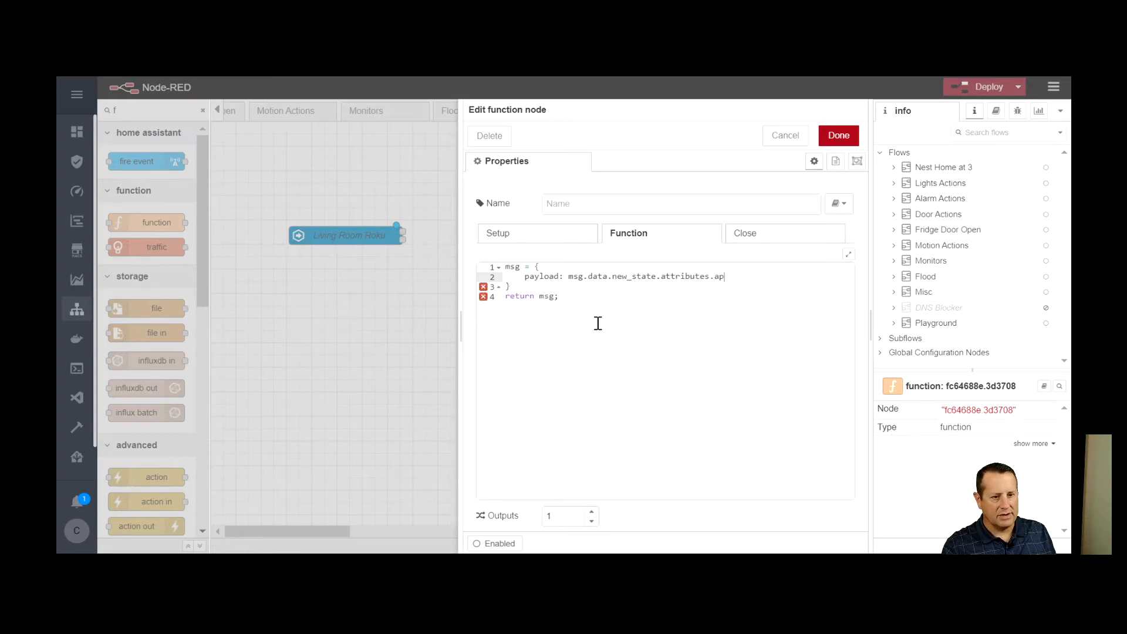
text(p_name)
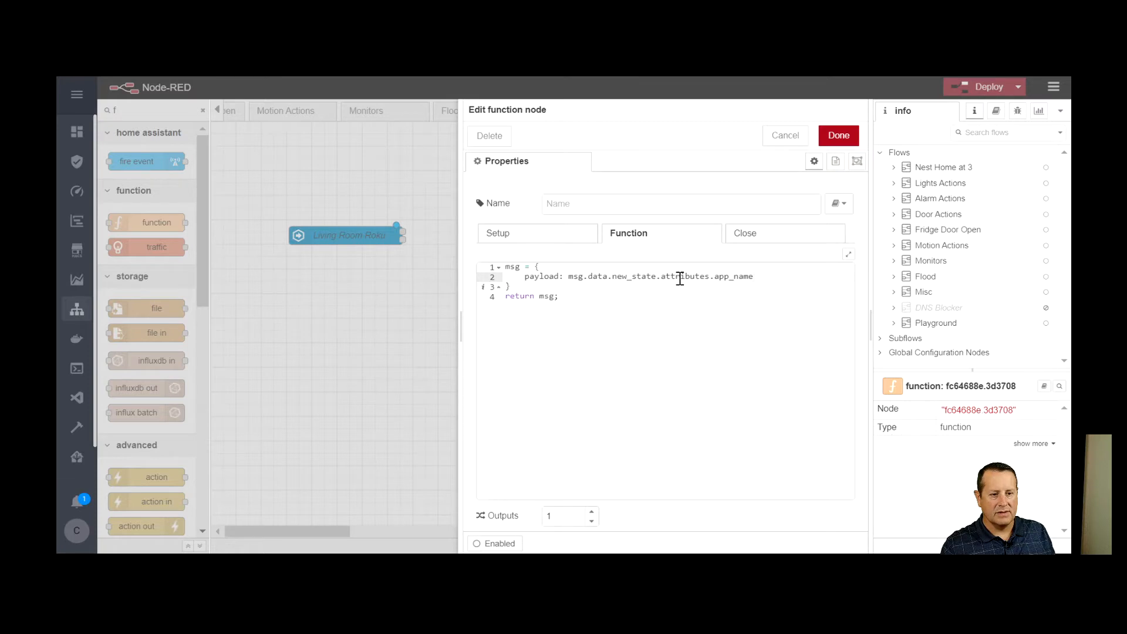
click(741, 356)
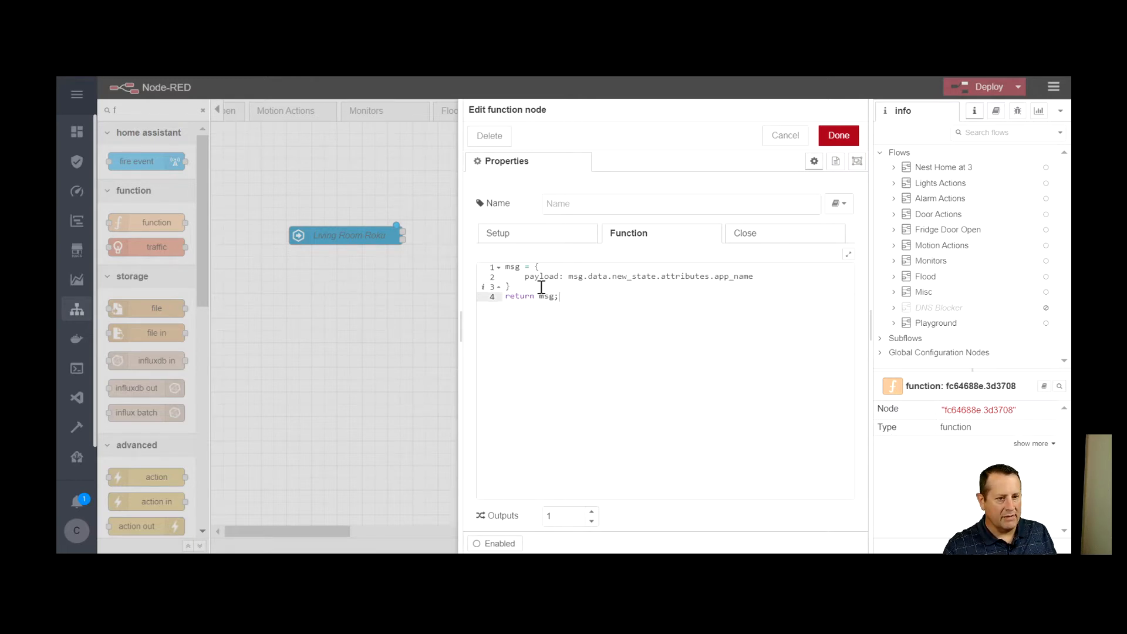
mouse_move(494, 290)
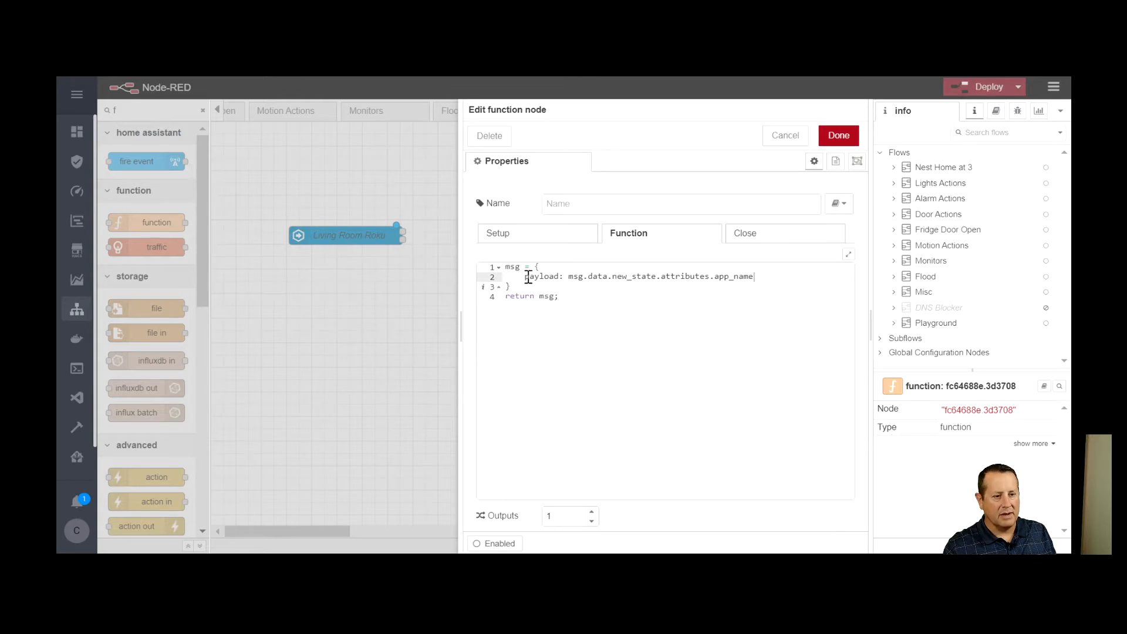
click(675, 427)
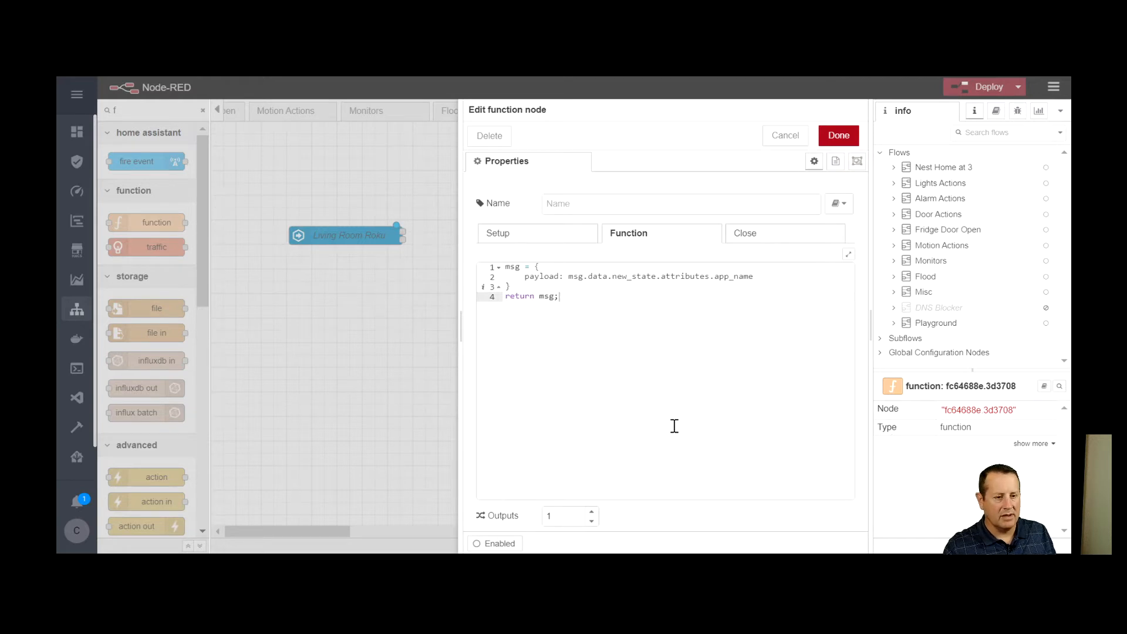
click(838, 136)
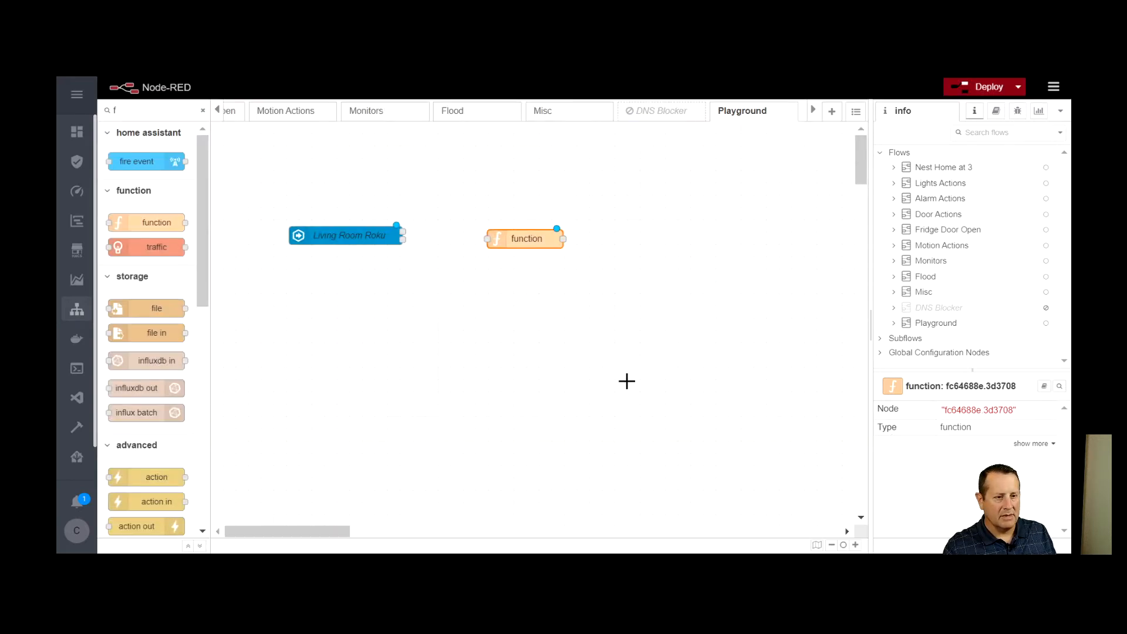
Name the function node Living Room and wire the first output of the Living Room Roku state node to it
double_click(536, 241)
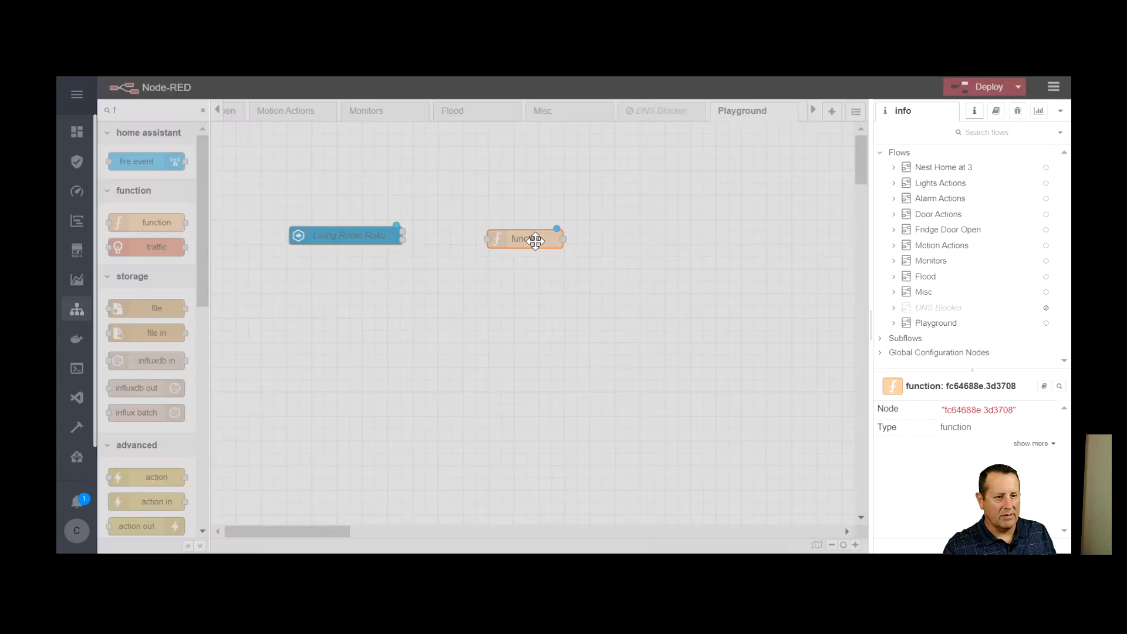
click(627, 199)
text(Living Room)
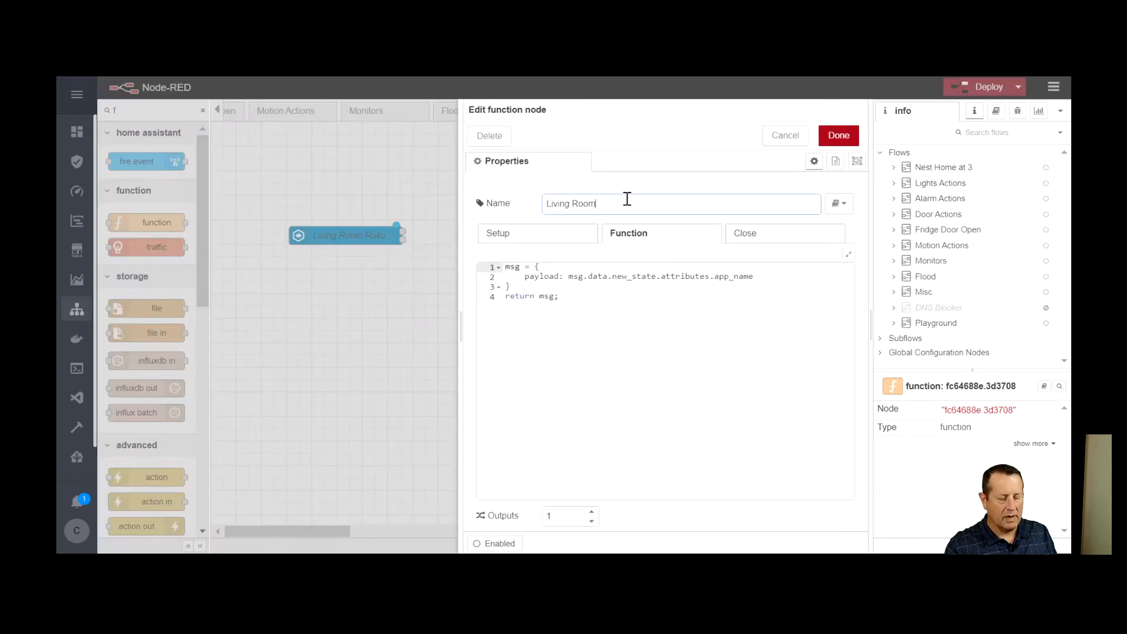
click(838, 135)
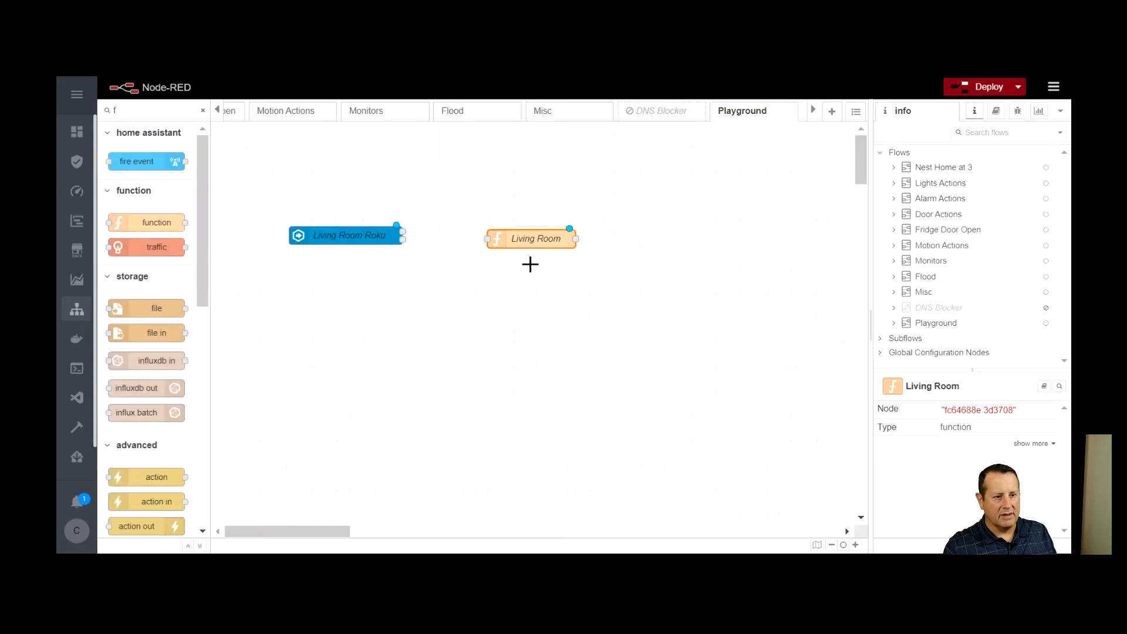
drag(527, 240, 508, 234)
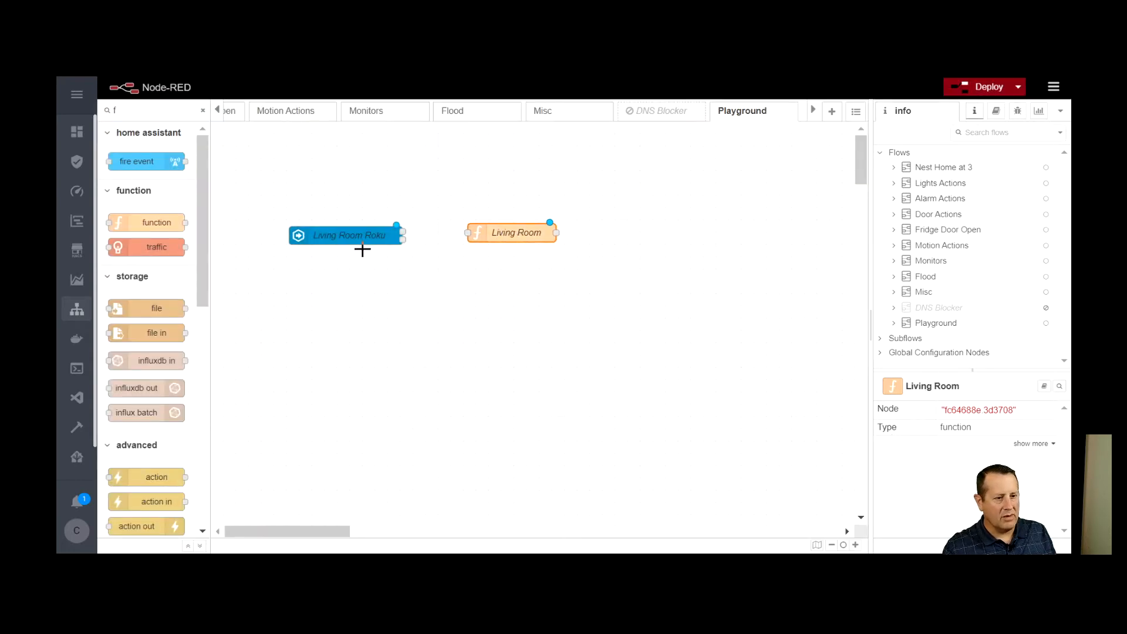
drag(403, 235, 468, 233)
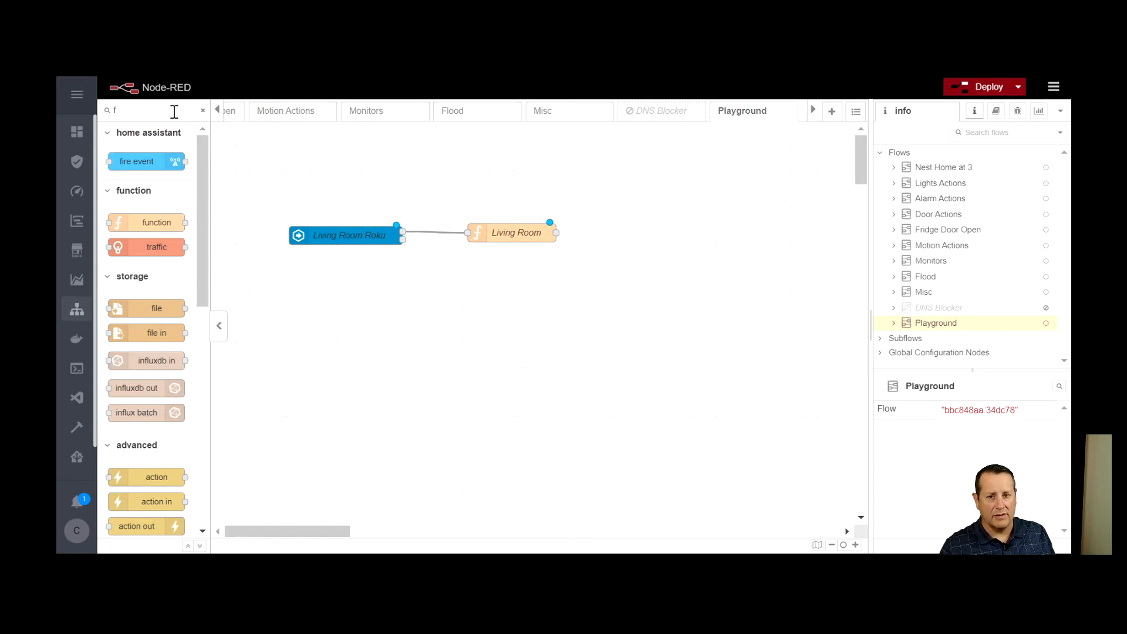
Find the influxdb out node in the palette and place one beyond the Living Room function node
key(BackSpace)
text(inf)
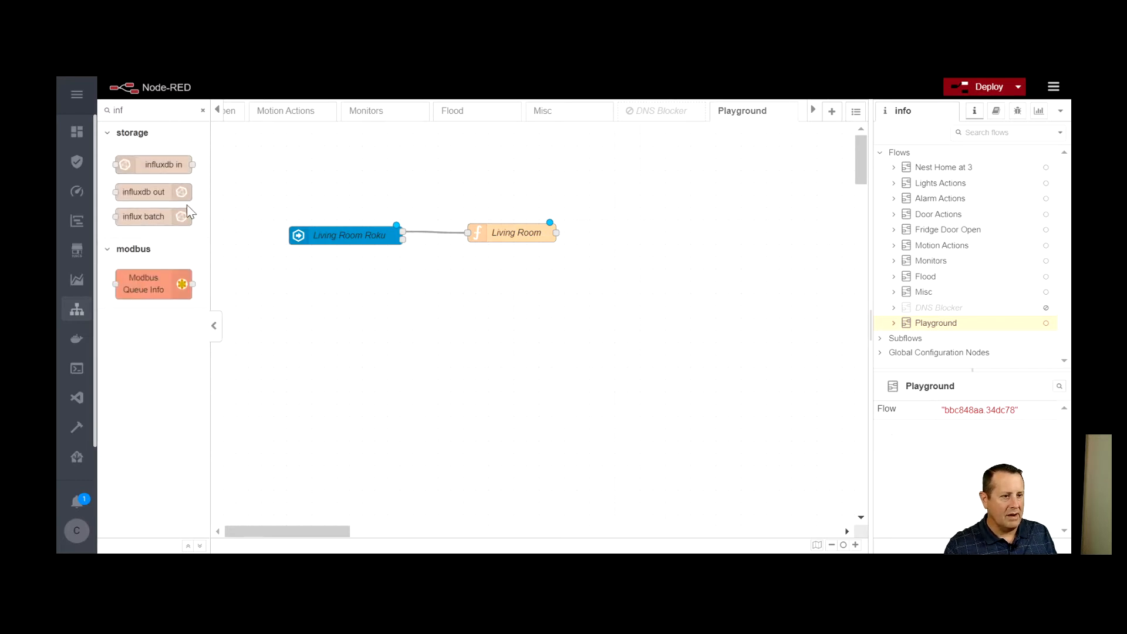
drag(179, 192, 641, 229)
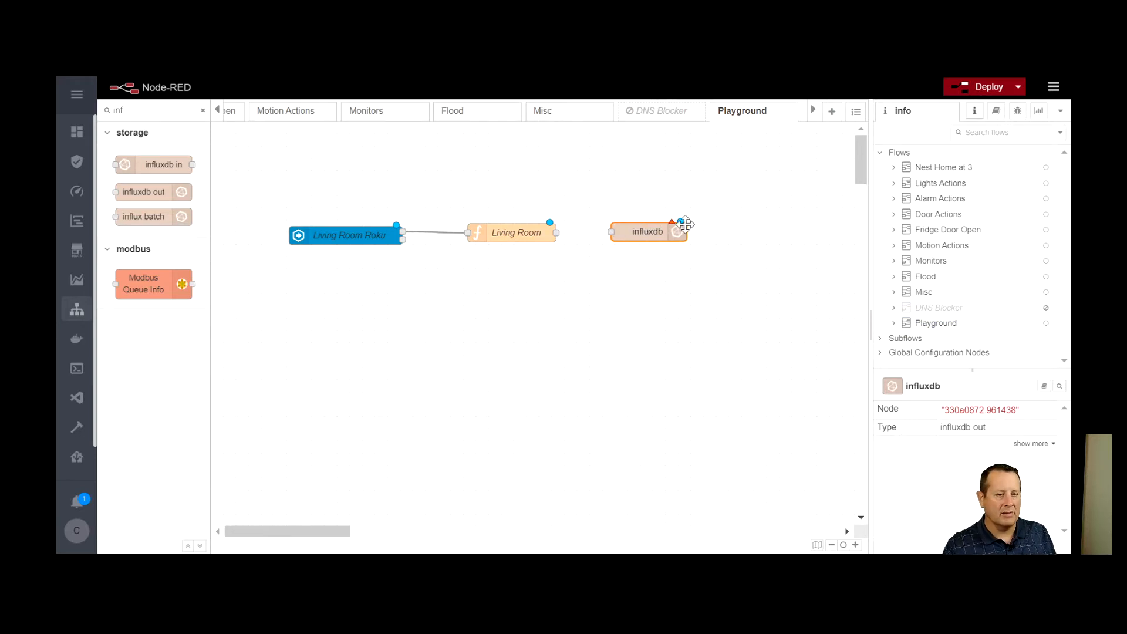
Name the influxdb out node Living Room Roku
double_click(650, 230)
click(707, 280)
text(Living RO)
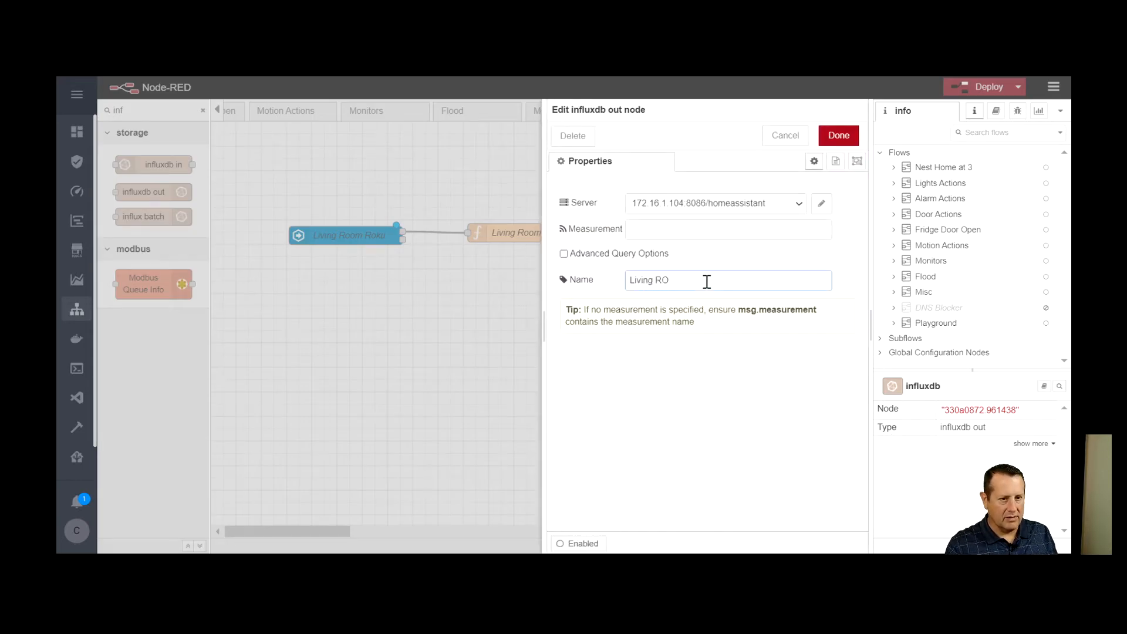
key(BackSpace)
text(oom ROku)
key(BackSpace)
key(BackSpace)
key(BackSpace)
text(oku)
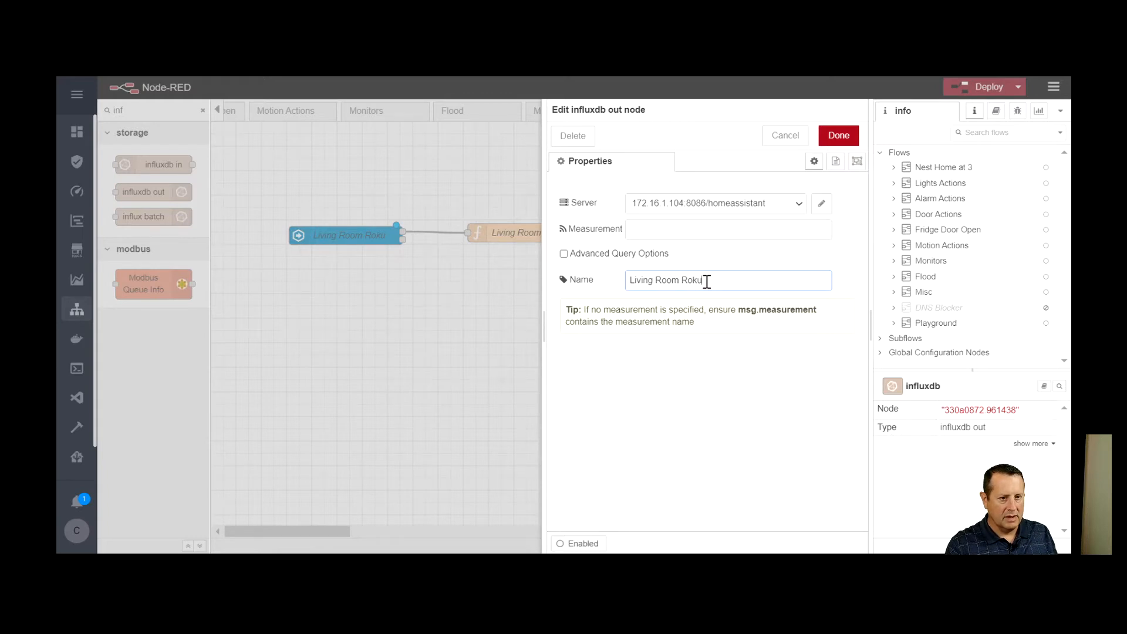
Set the influxdb out node's measurement to livingroomroku and save the node
click(712, 231)
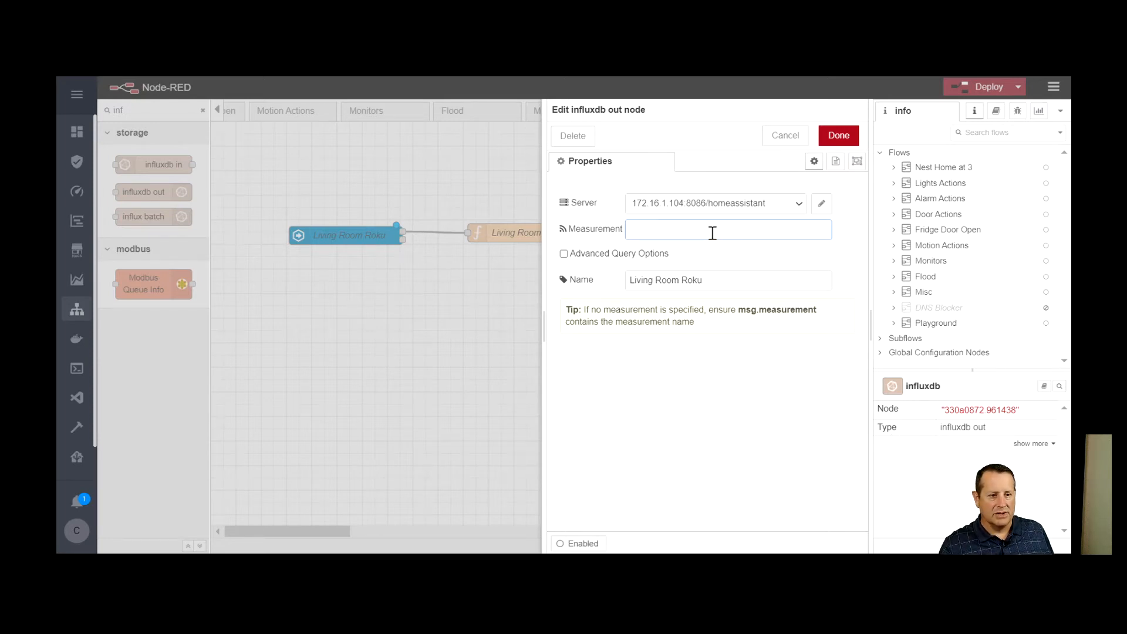
text(ivingro)
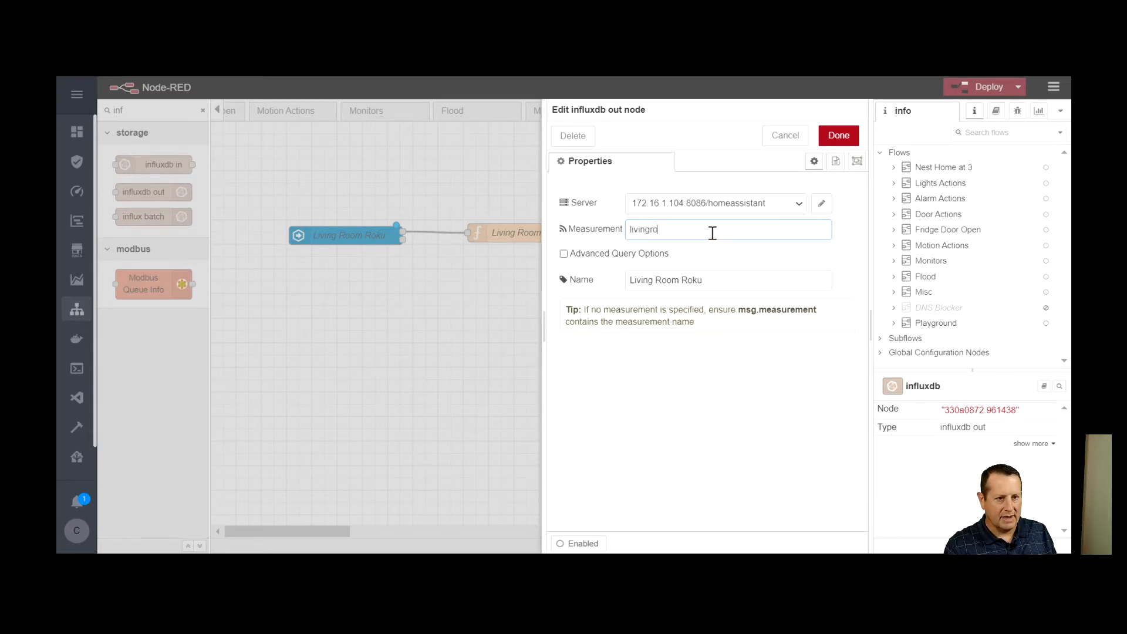
text(omroku)
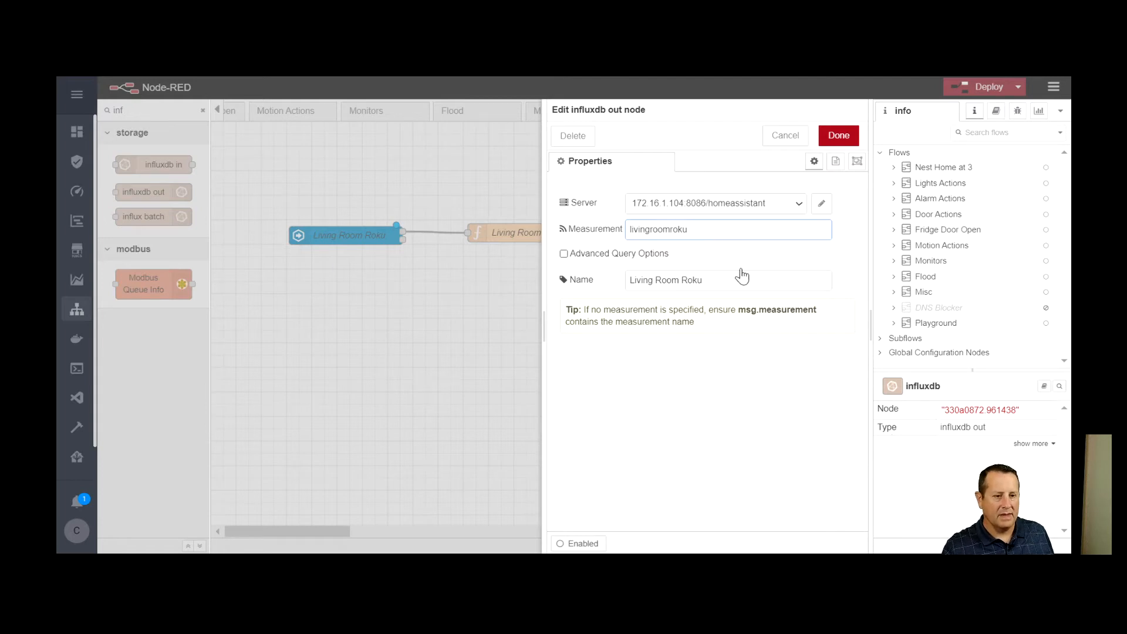
click(839, 135)
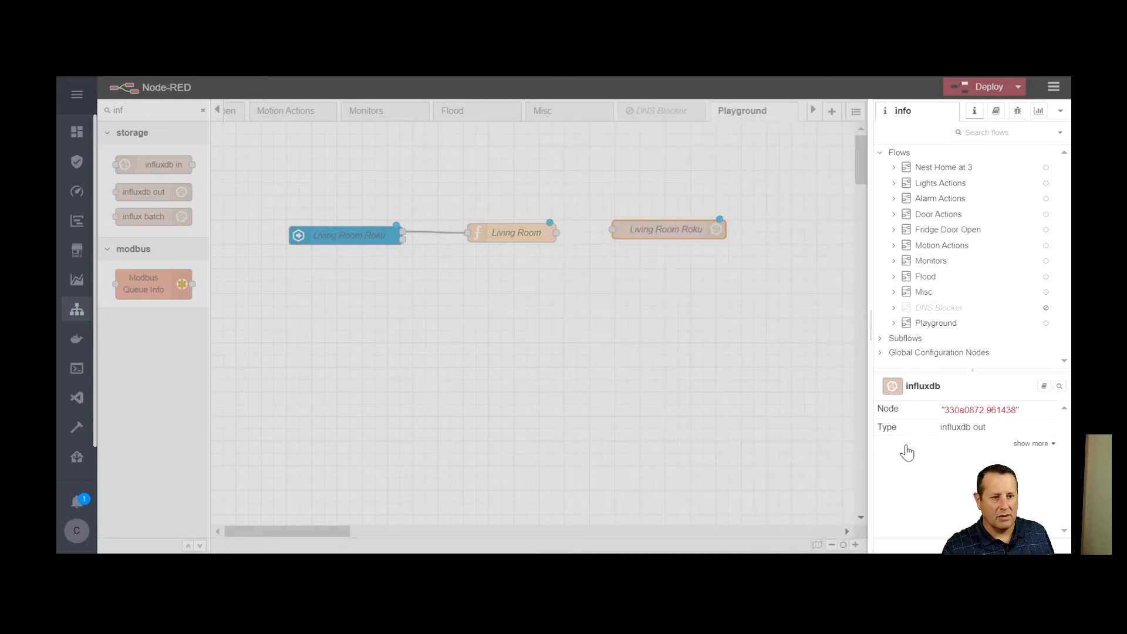
Wire the Living Room function node to the Living Room Roku influxdb node and deploy the flow
drag(556, 232, 613, 231)
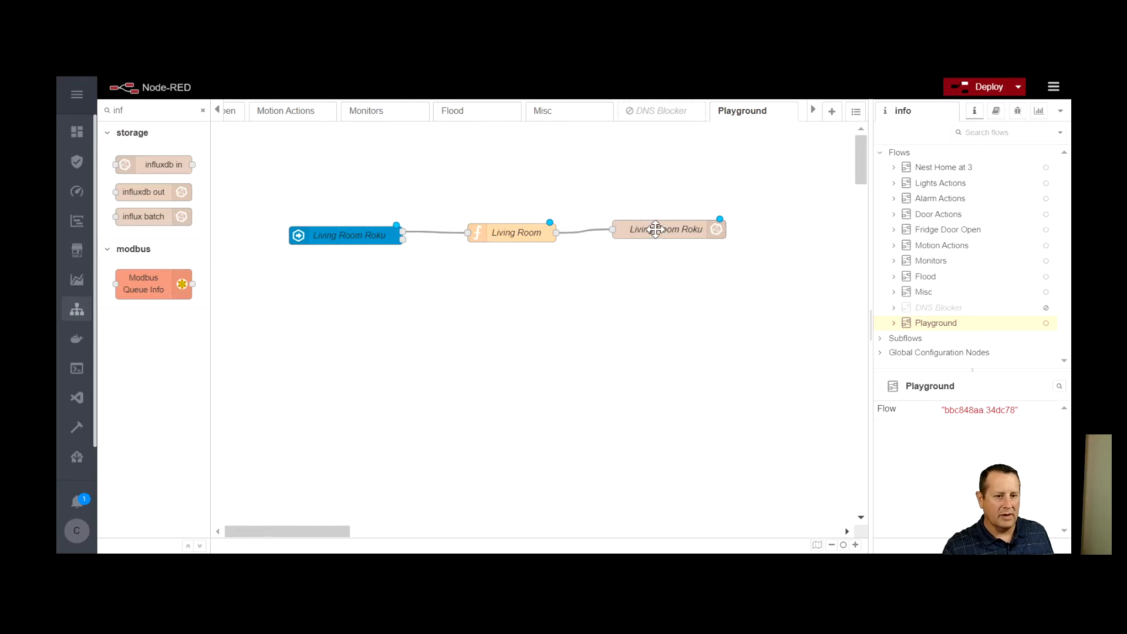
click(988, 89)
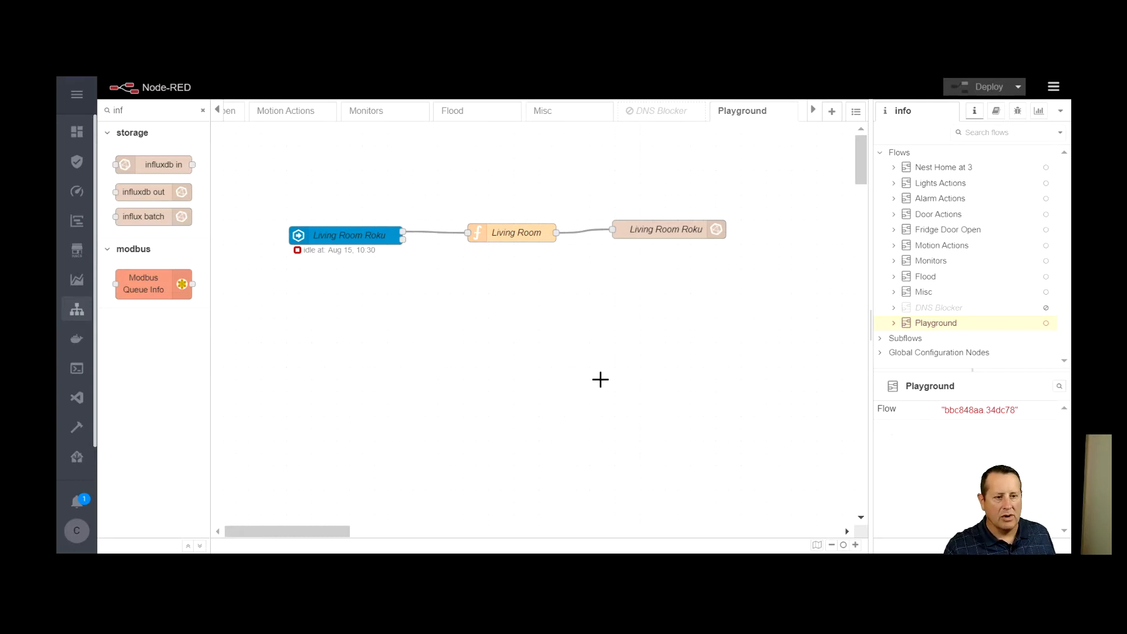
Duplicate the three connected Living Room nodes and place the copies directly below the originals
mouse_move(272, 197)
mouse_down()
mouse_move(593, 242)
mouse_move(756, 308)
mouse_up()
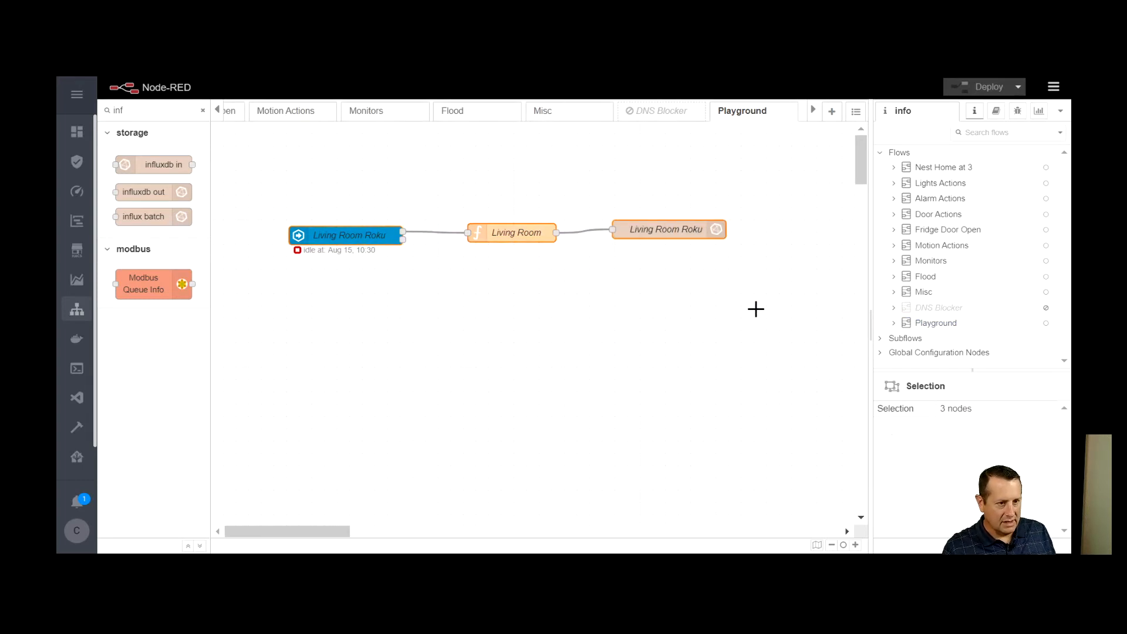
key(ctrl+c)
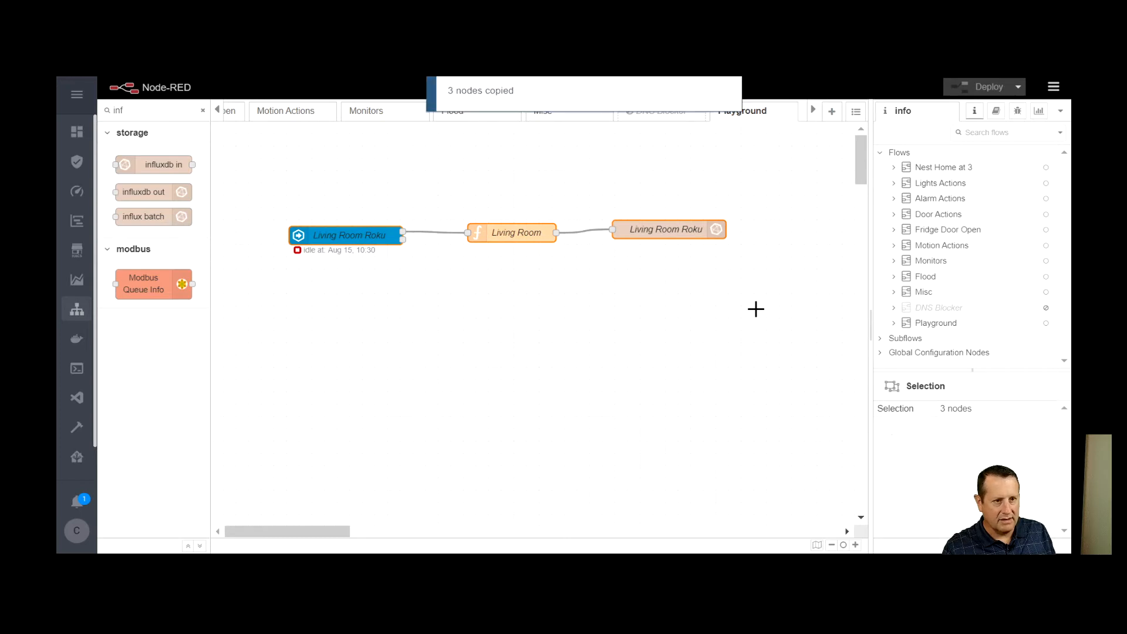
key(ctrl+v)
click(347, 309)
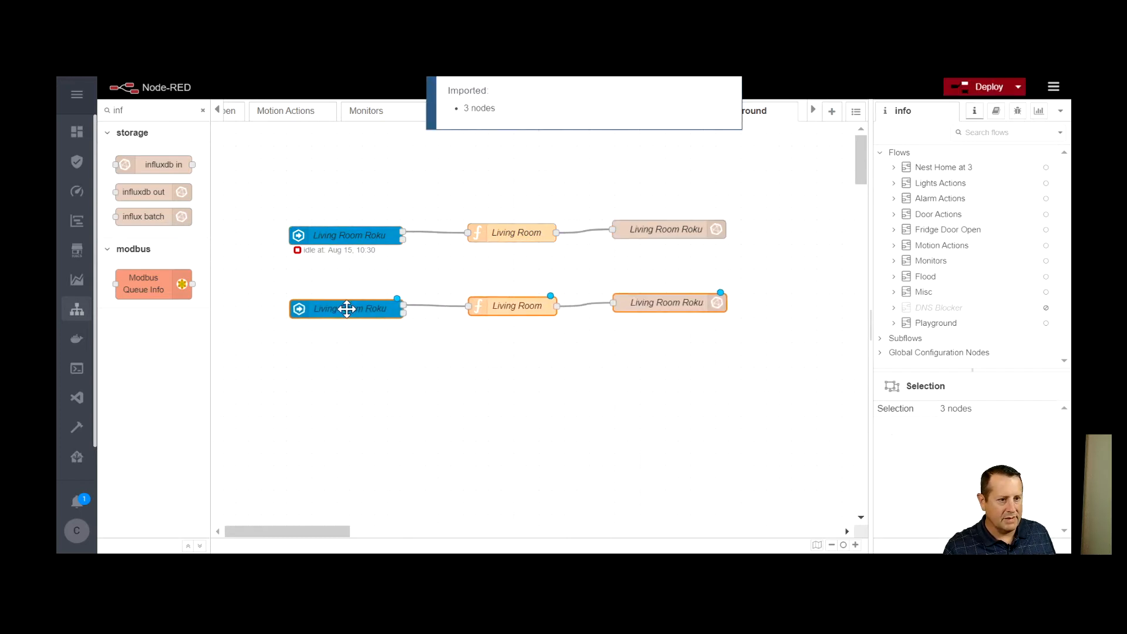
Rename the copied state node as Play Room Roku
click(356, 312)
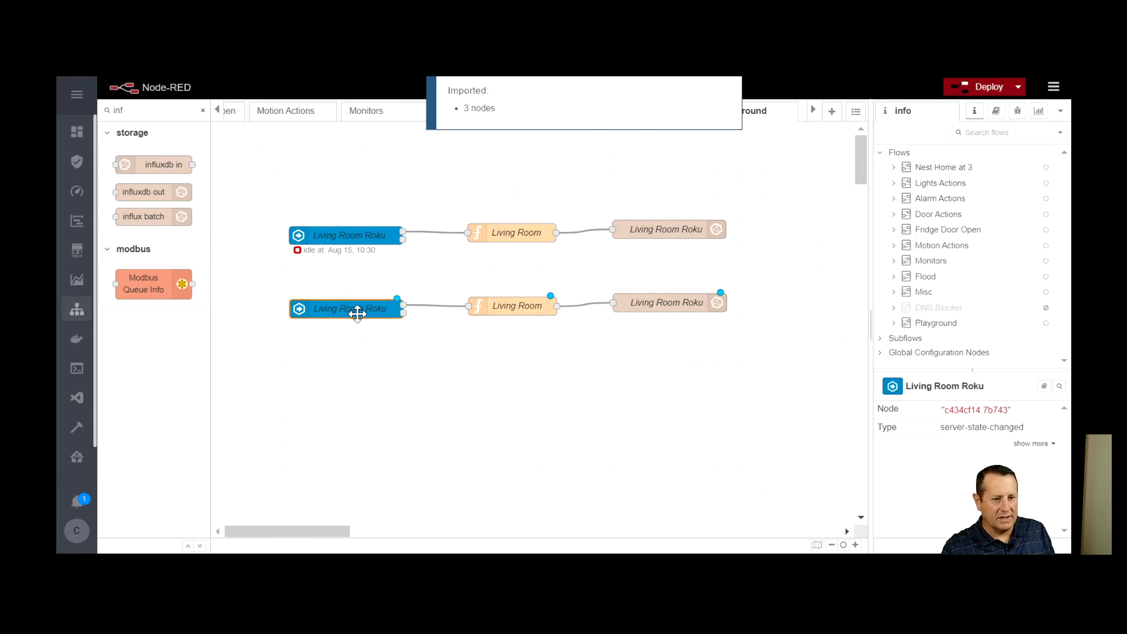
double_click(359, 312)
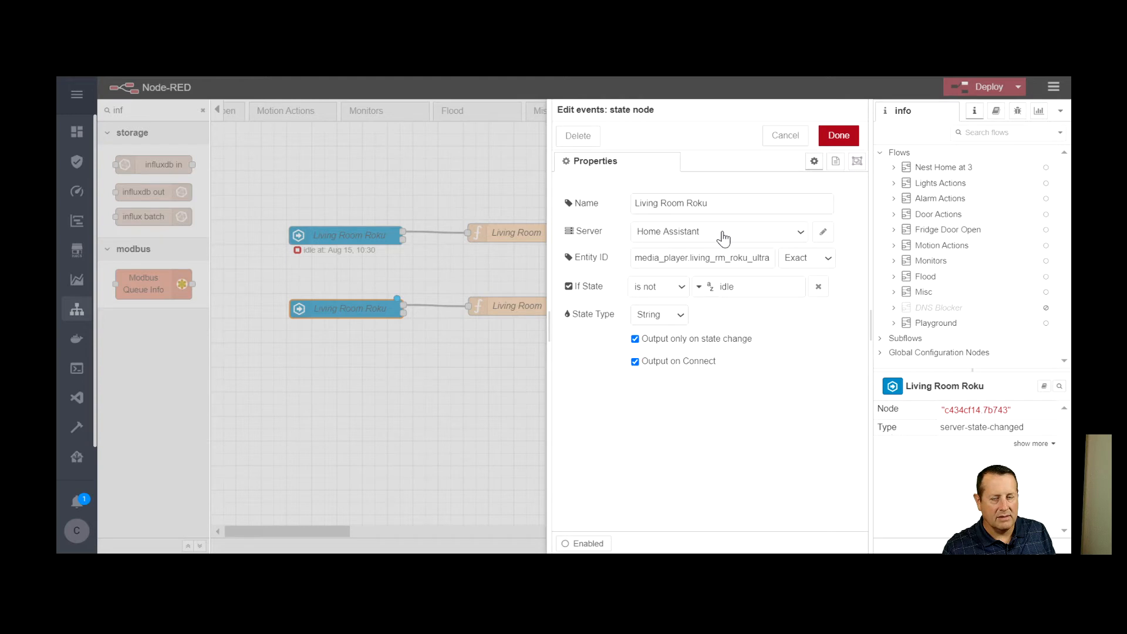
double_click(655, 204)
text(Play)
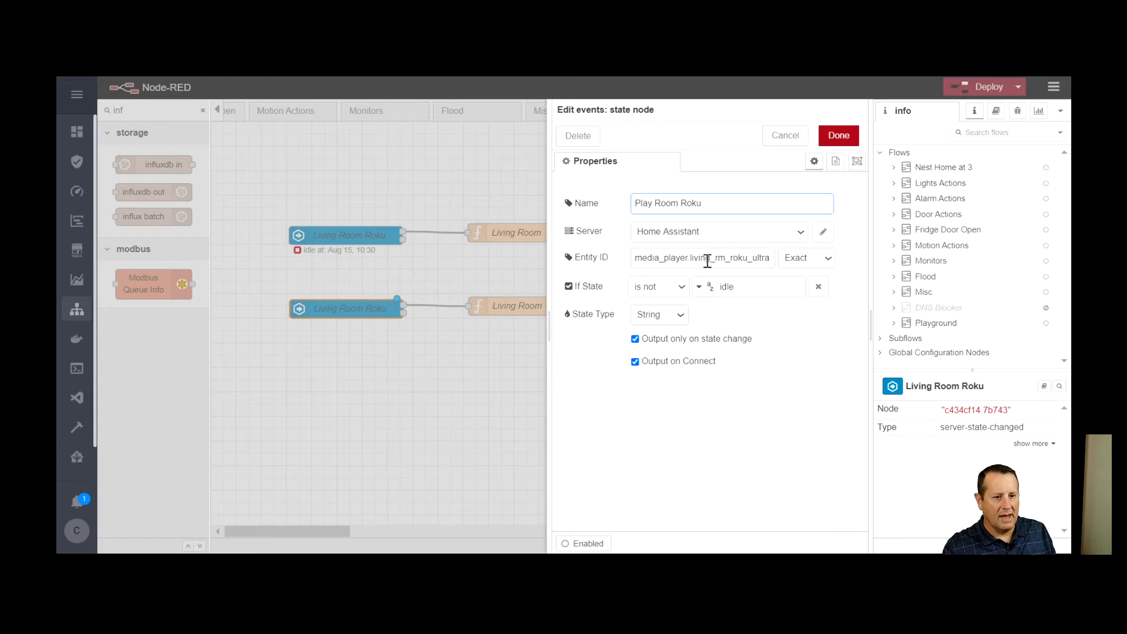
Set the Play Room Roku state node's entity ID to media_player.play_room_roku and save the node
drag(688, 258, 795, 273)
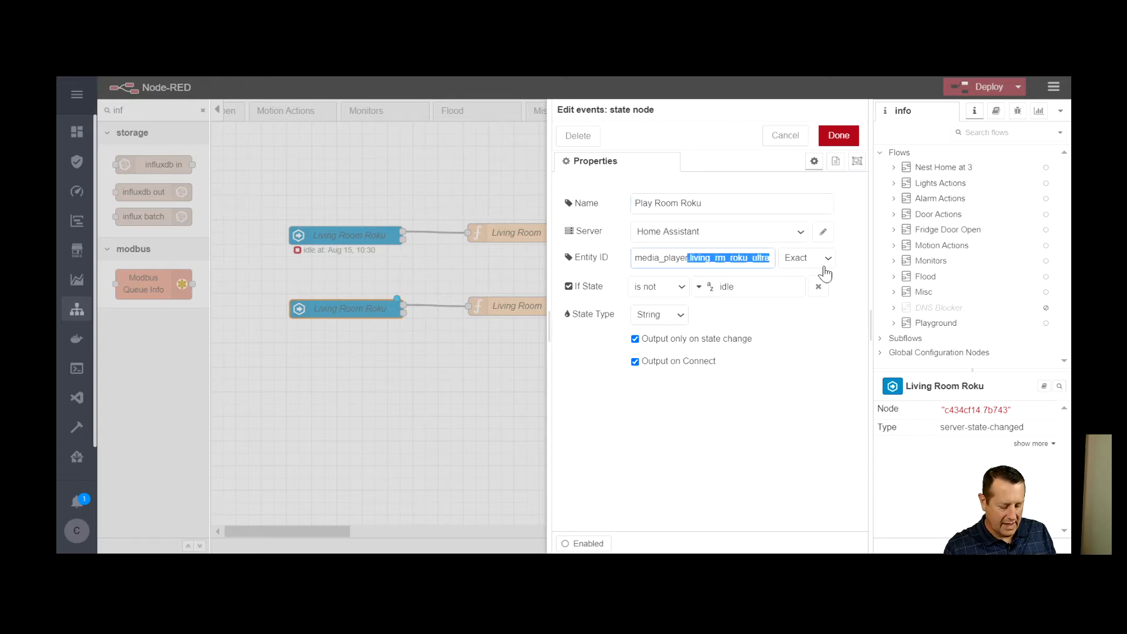
key(BackSpace)
text(player.pla)
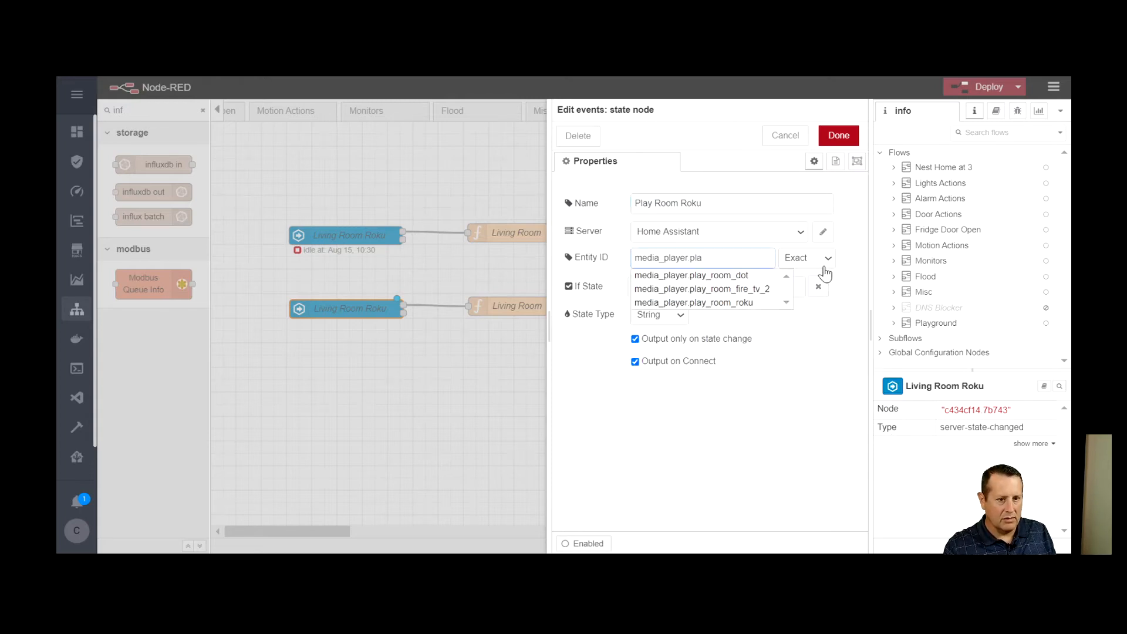
click(736, 303)
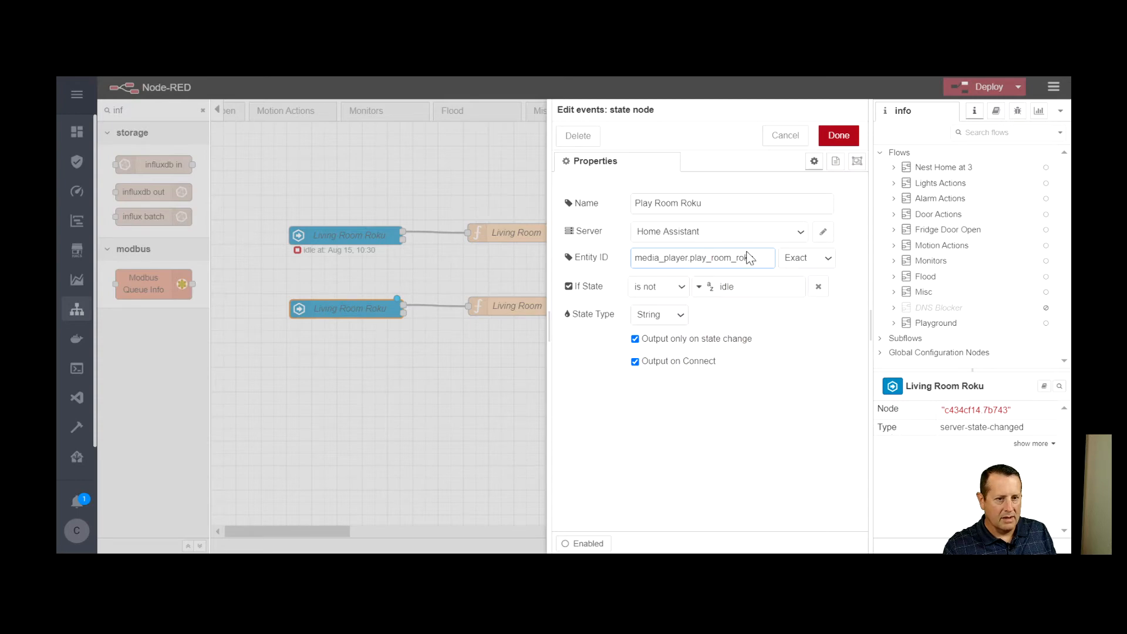
click(839, 136)
Rename the copied Living Room function node as Play Room and save it
double_click(527, 307)
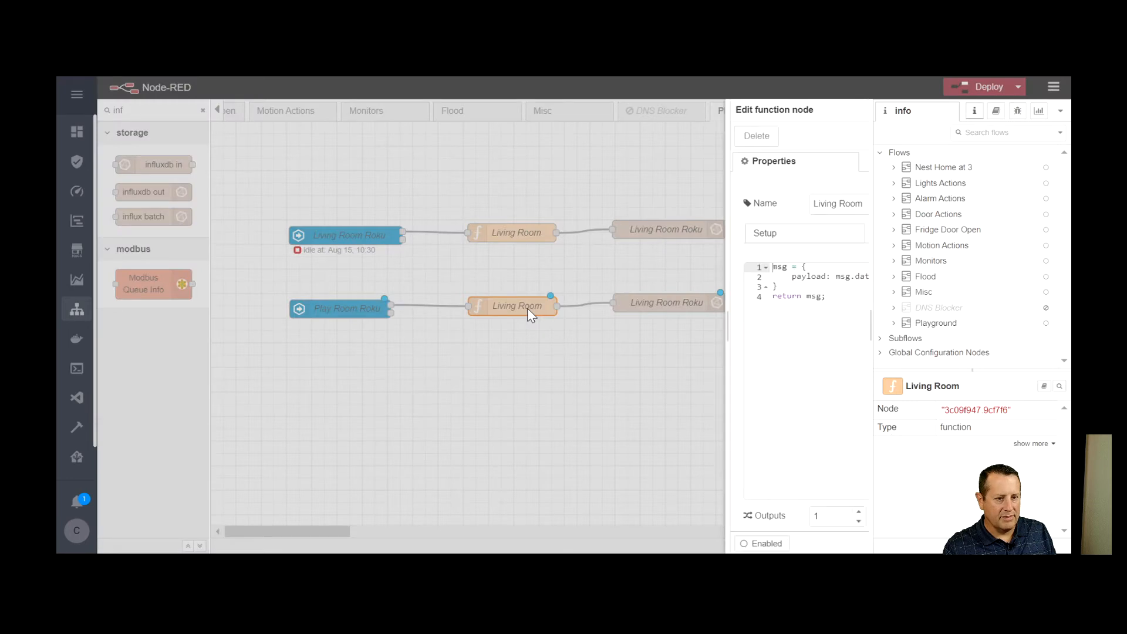
drag(570, 204, 500, 204)
text(Play)
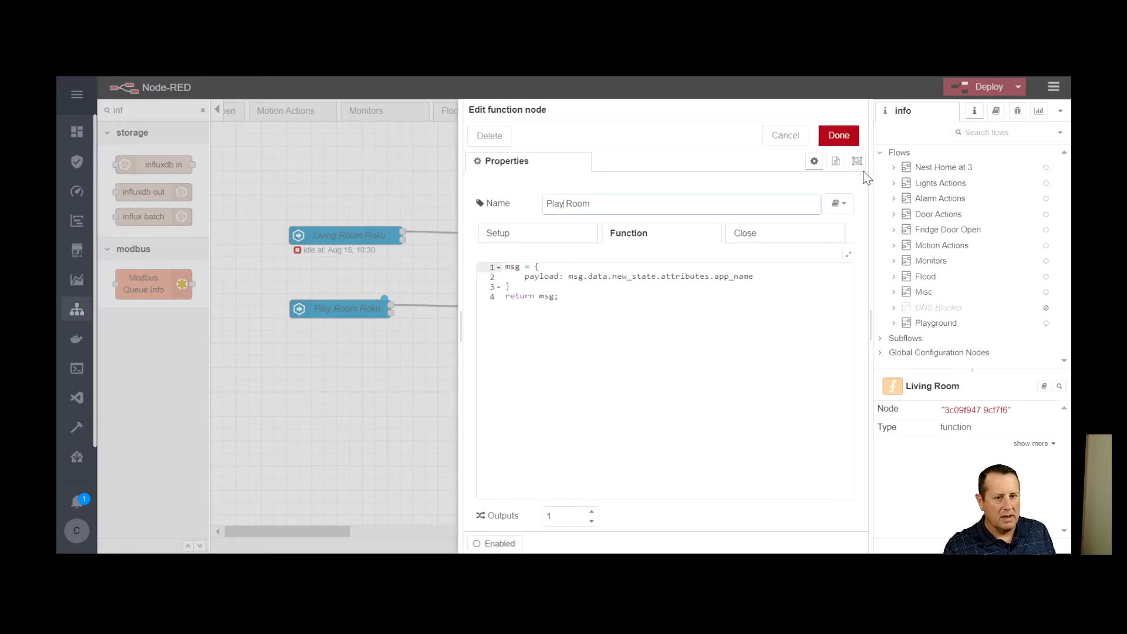
click(838, 139)
Rename the copied influxdb out node as Play Room Roku with measurement playroomroku, and deploy the flow
click(677, 303)
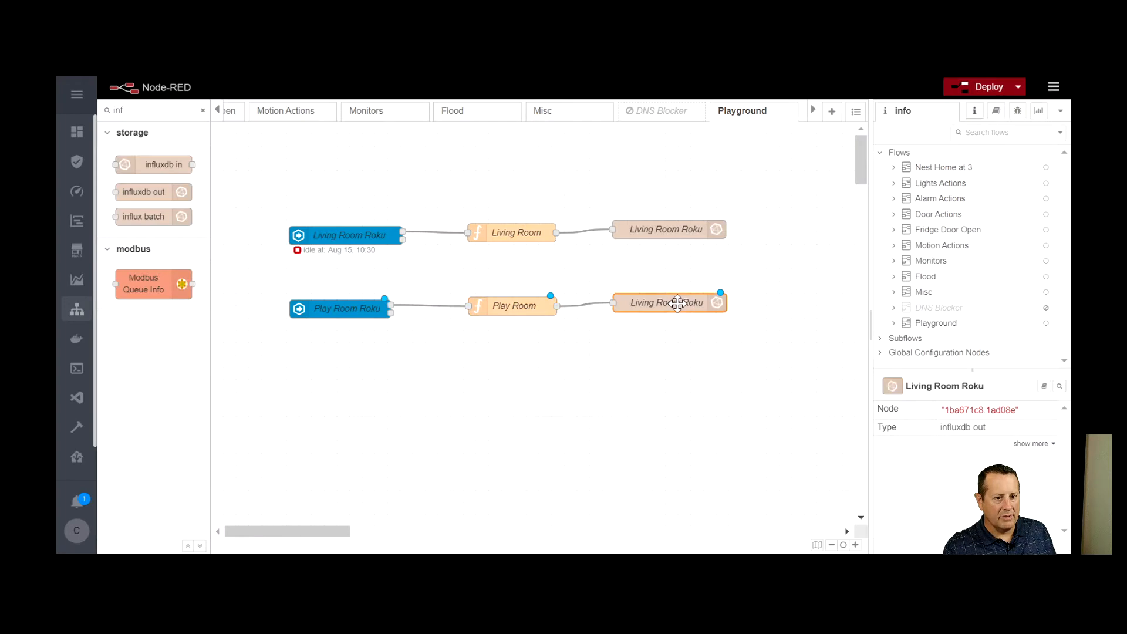
double_click(677, 303)
drag(655, 281, 594, 290)
text(Play Room Roku)
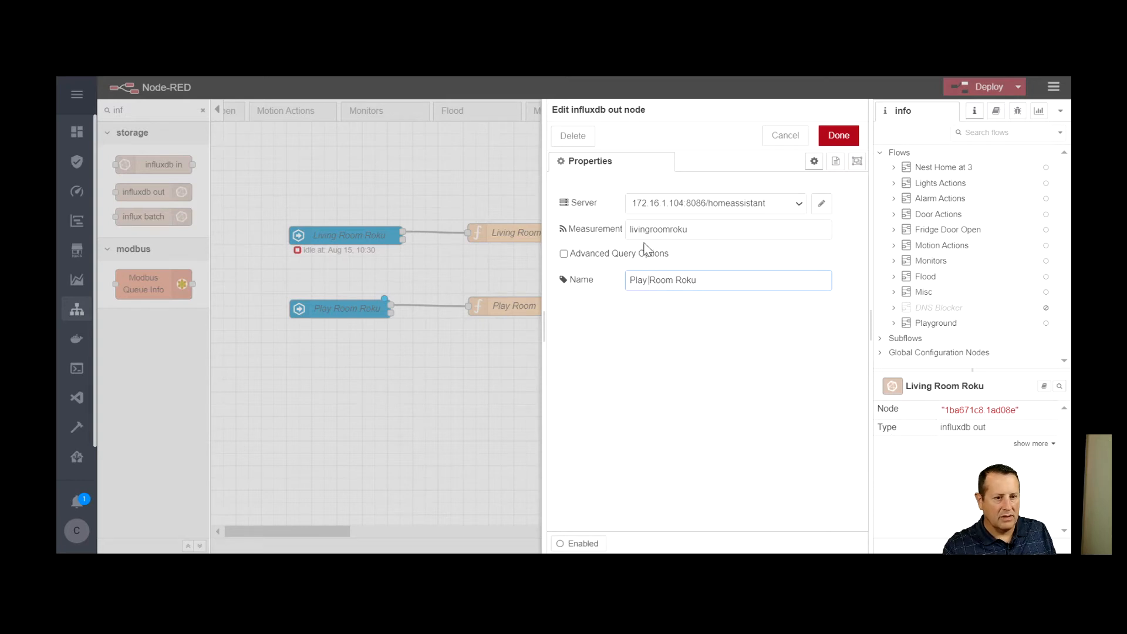
drag(651, 236, 620, 235)
text(play)
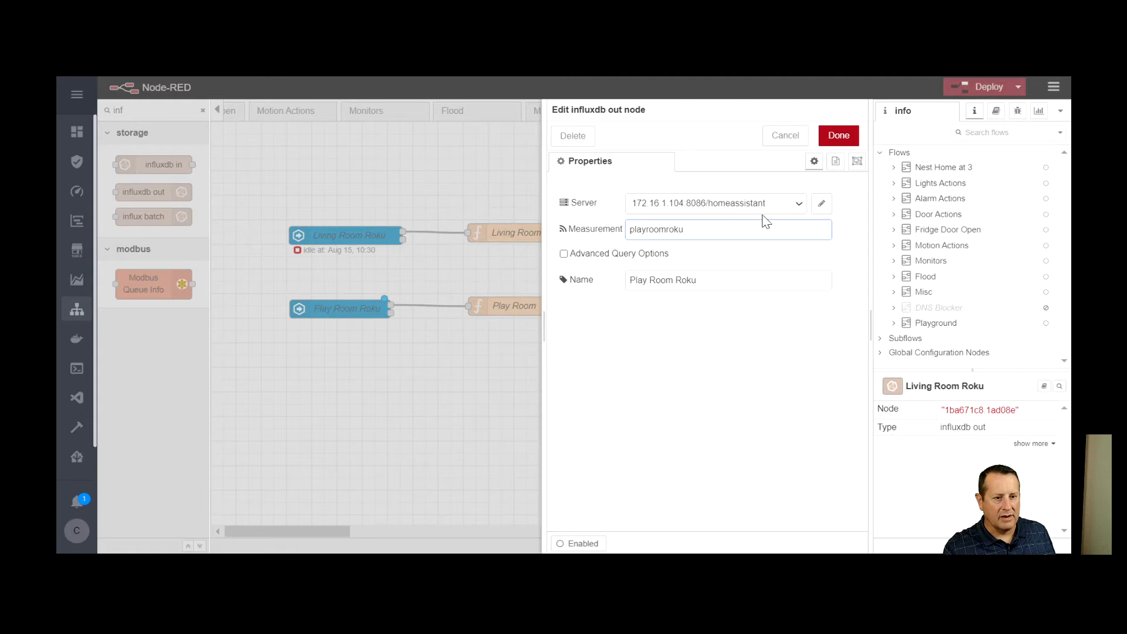
click(645, 228)
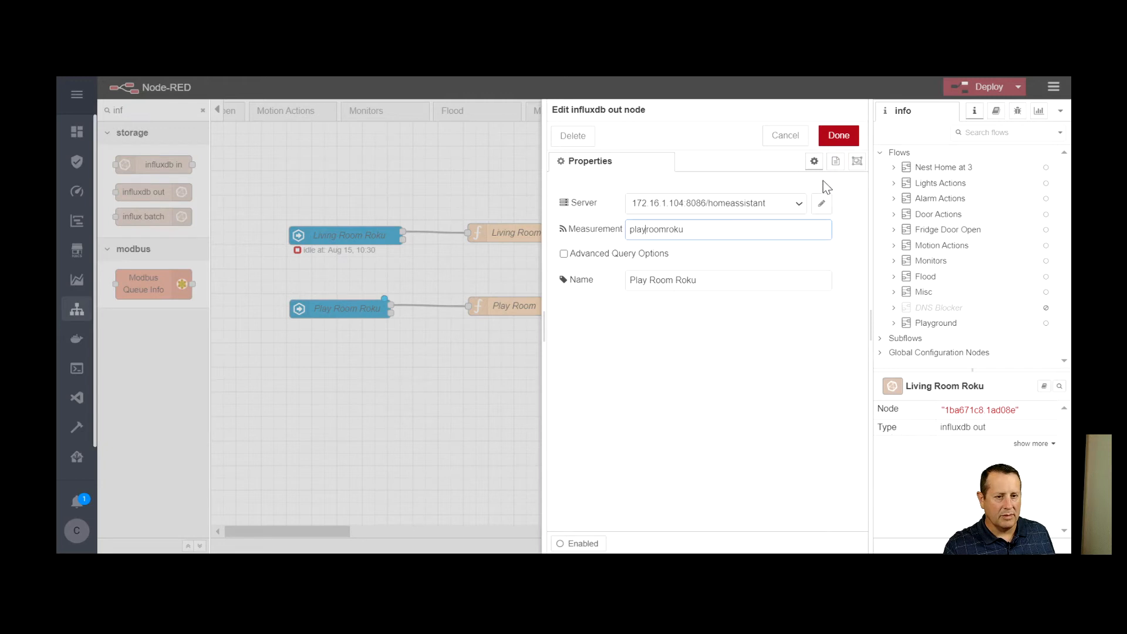
click(838, 135)
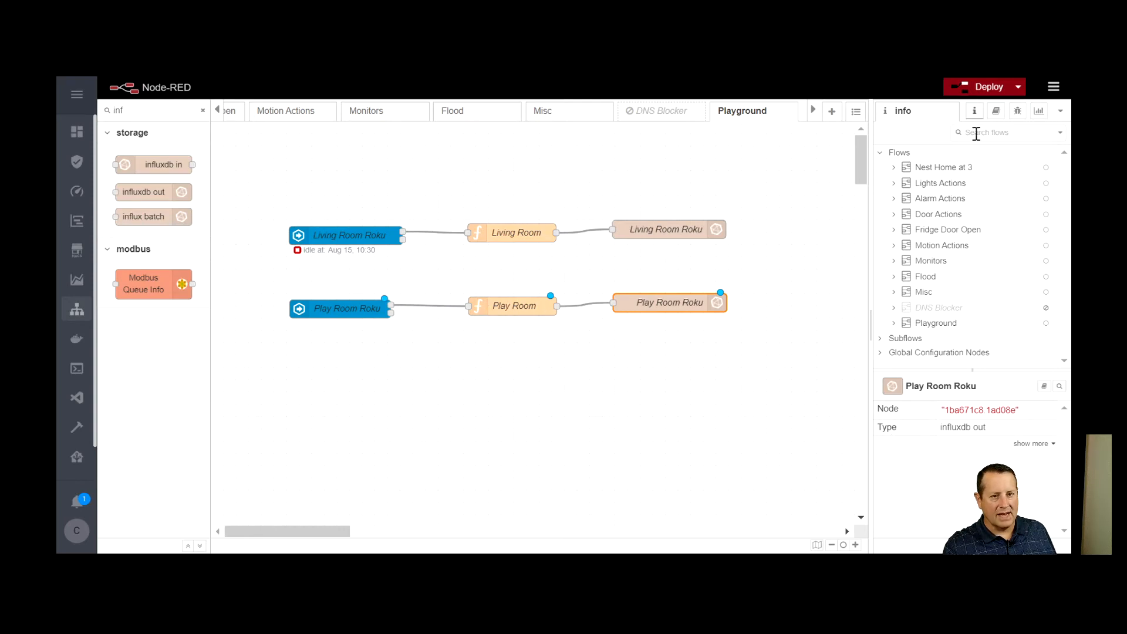
click(993, 93)
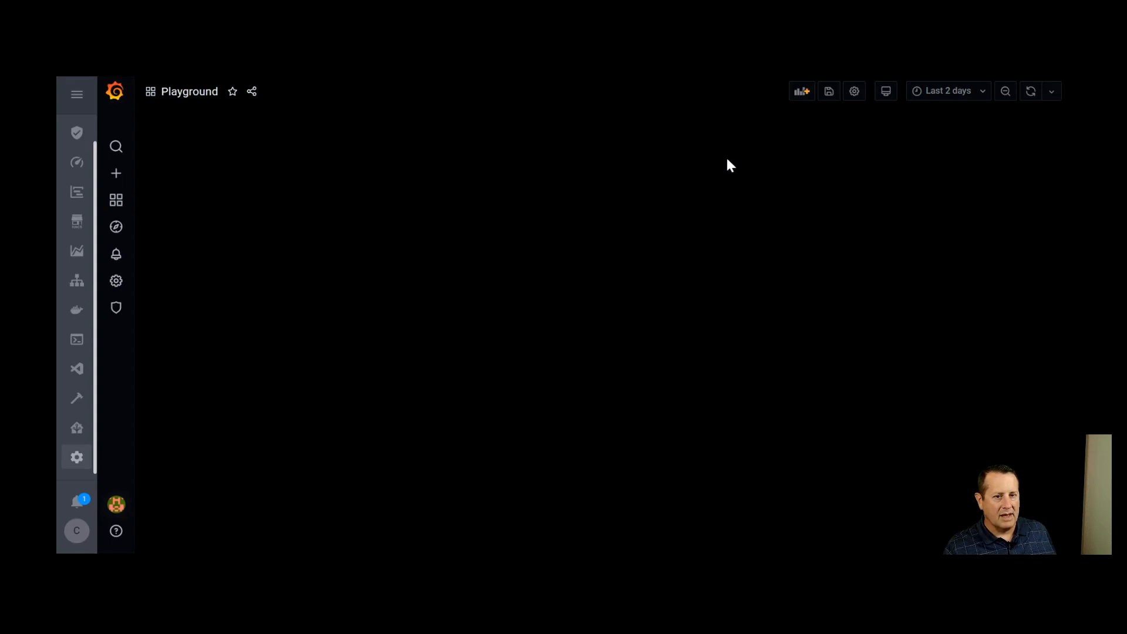
In Grafana's Playground dashboard, add a new panel that uses the Discrete visualization
click(802, 94)
click(393, 204)
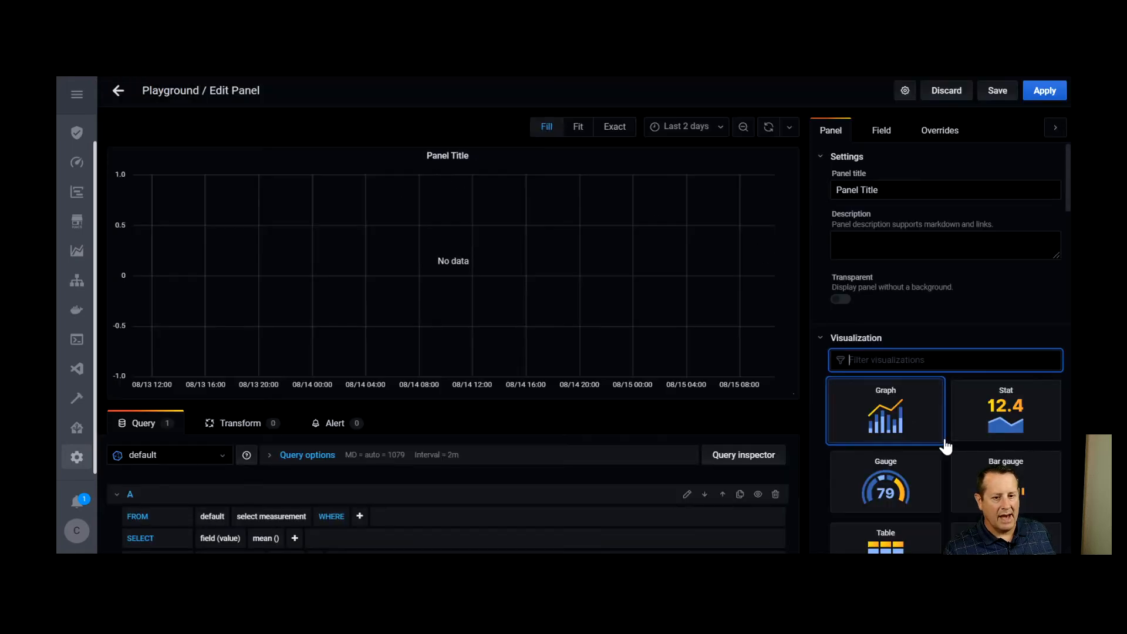
scroll(939, 443, down, 3)
scroll(941, 442, down, 5)
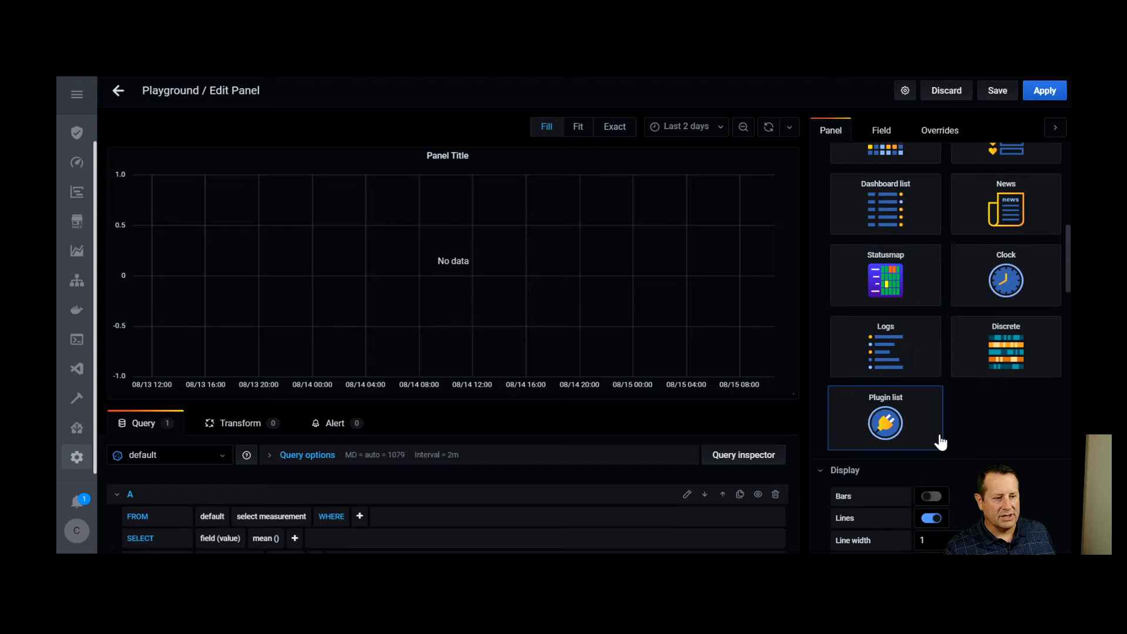
click(1006, 364)
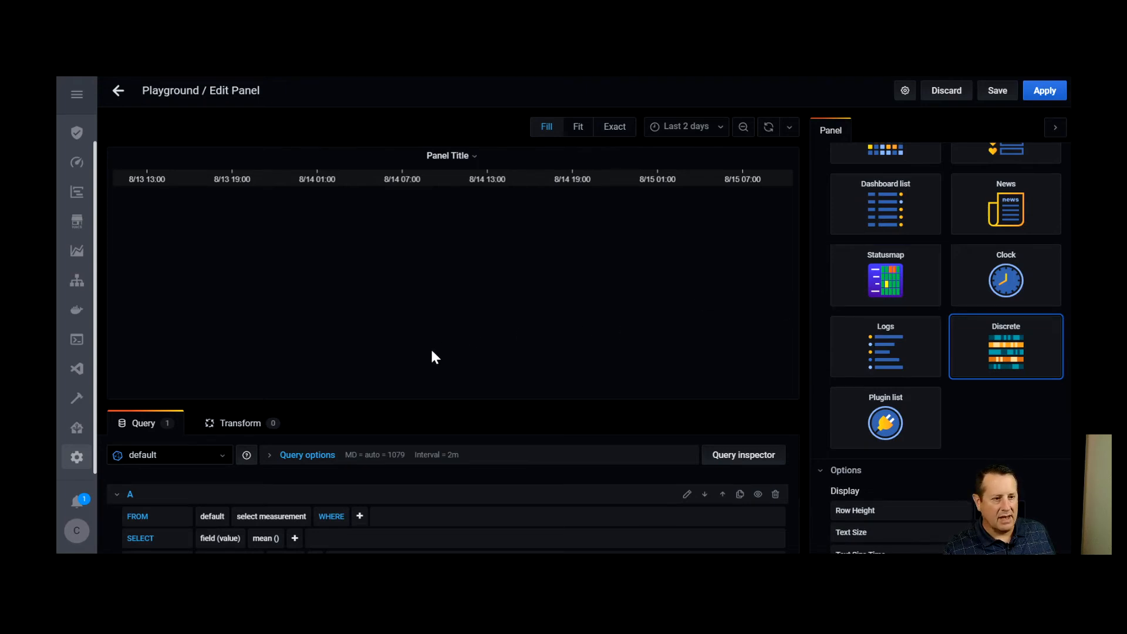
Enlarge the query editor area and select livingroomroku as the measurement for query A
scroll(376, 467, down, 3)
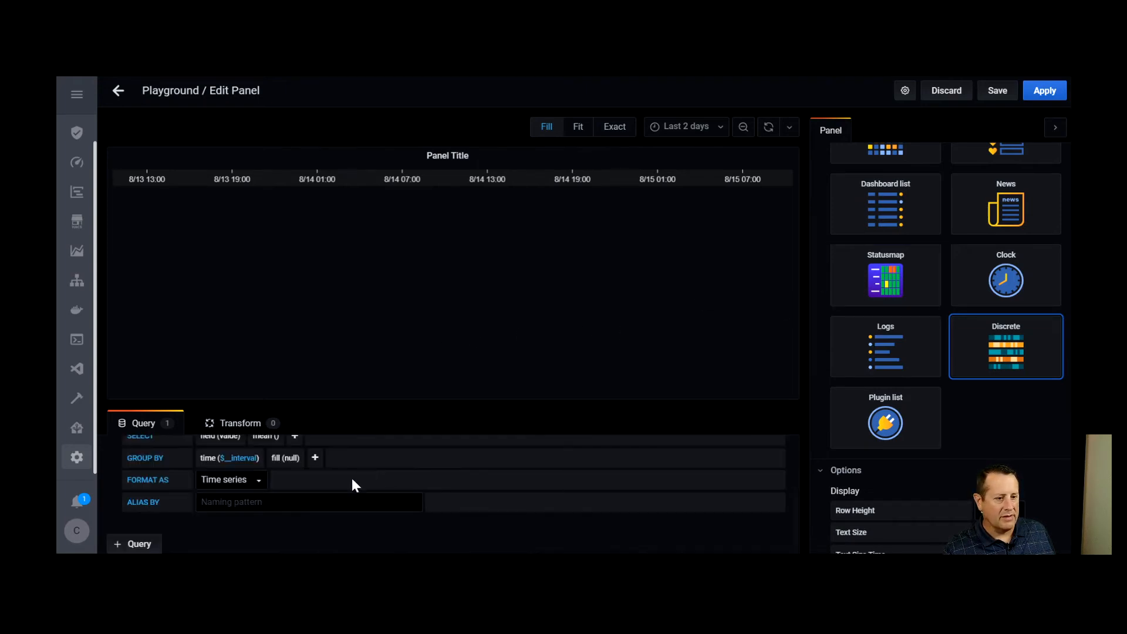
scroll(376, 493, up, 3)
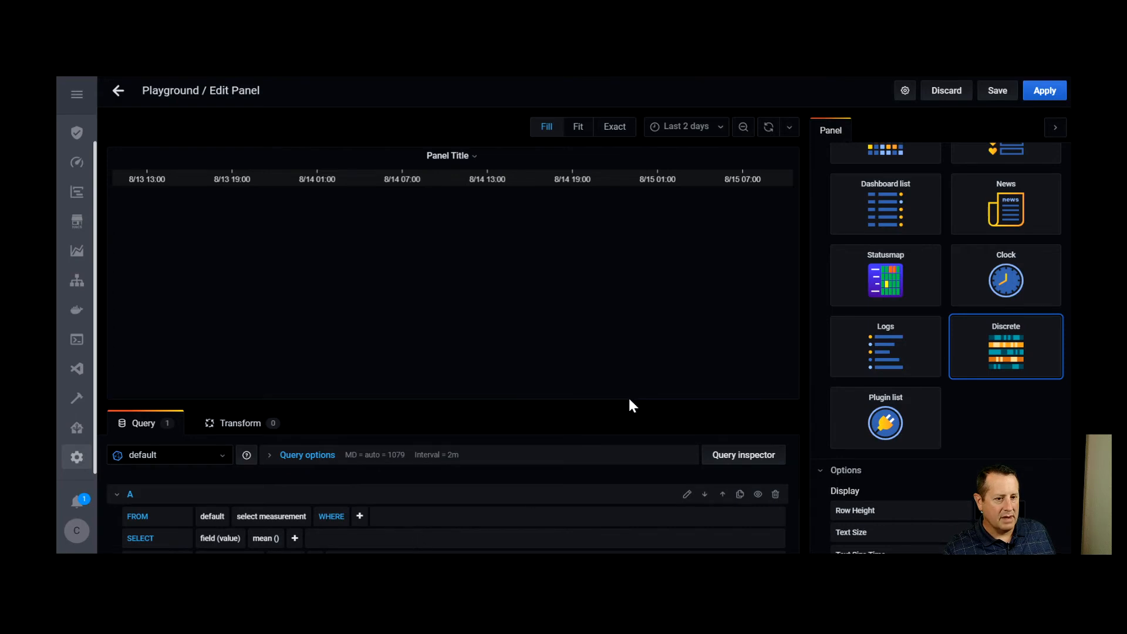
drag(623, 409, 574, 317)
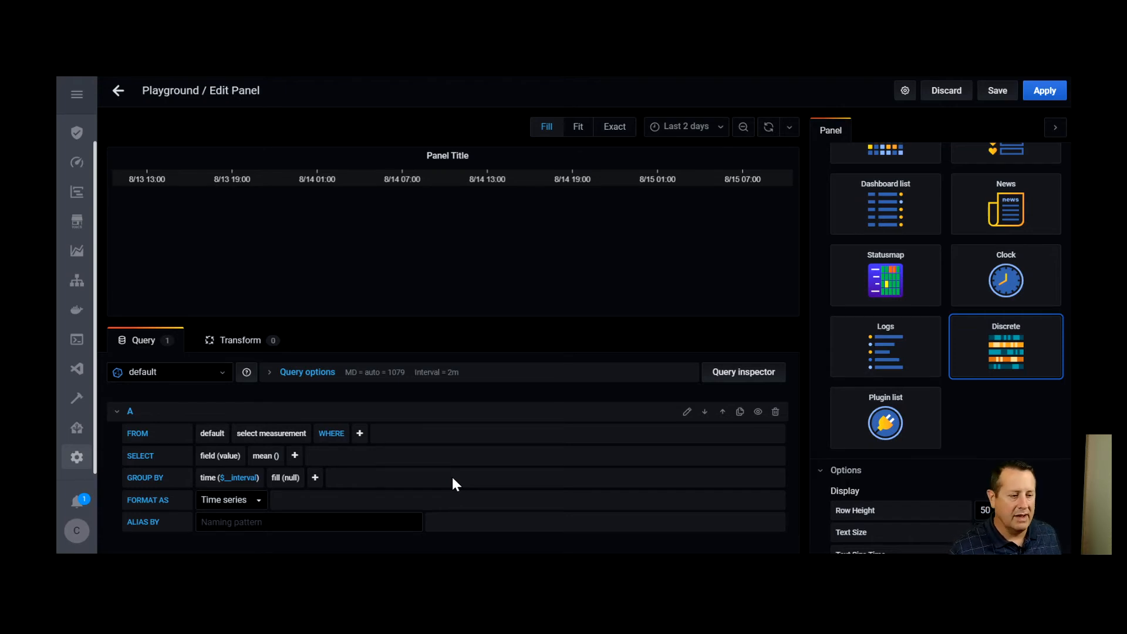
click(291, 439)
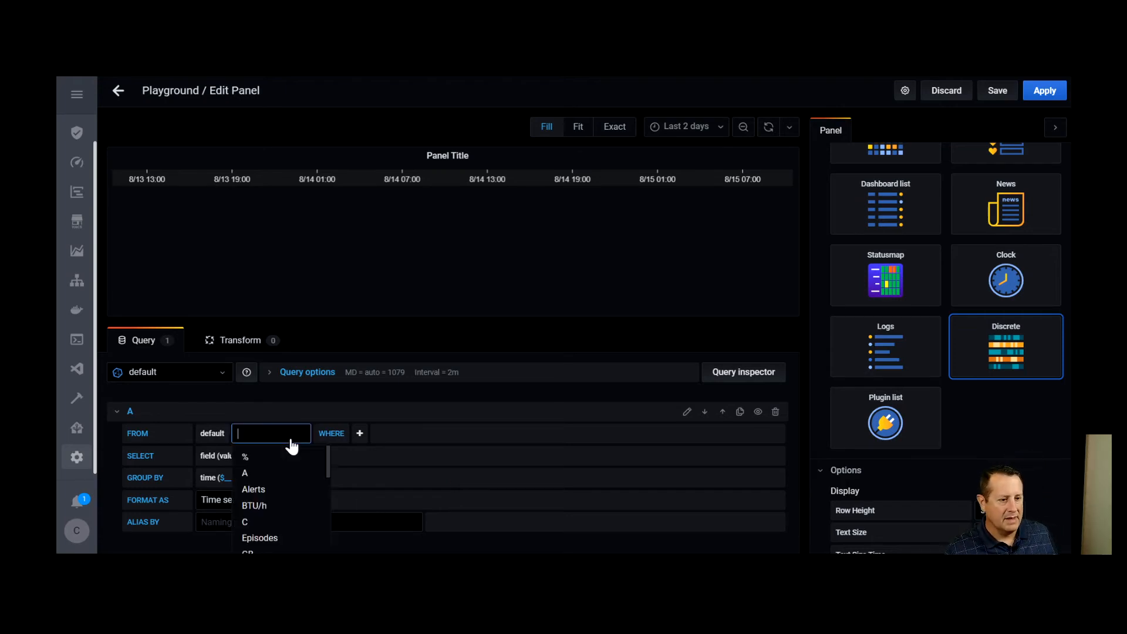
text(livin)
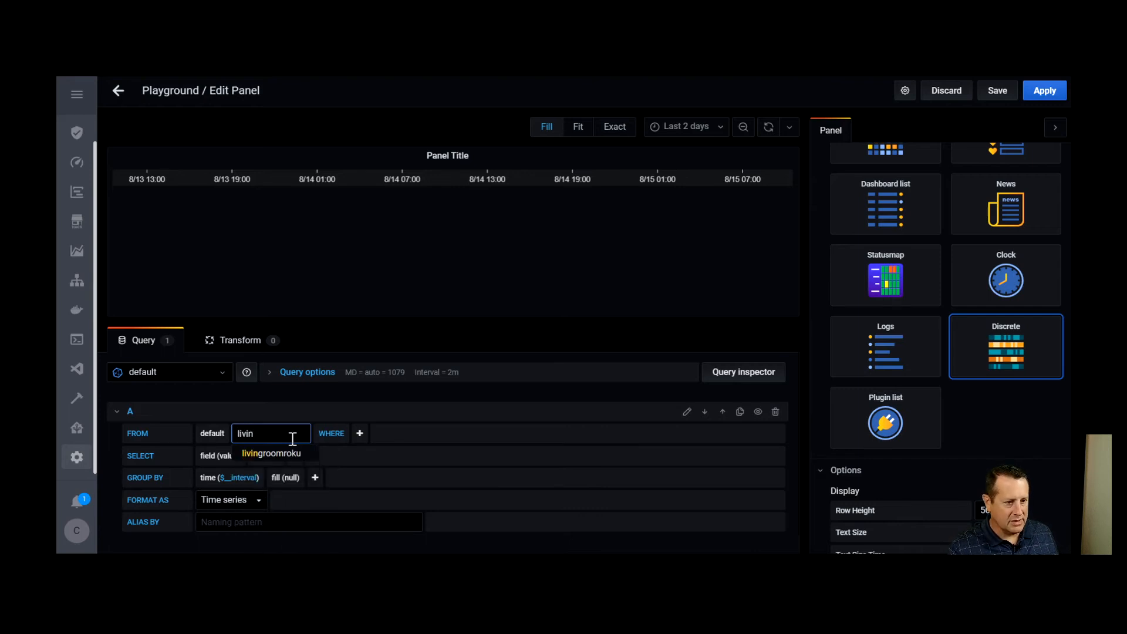
click(296, 456)
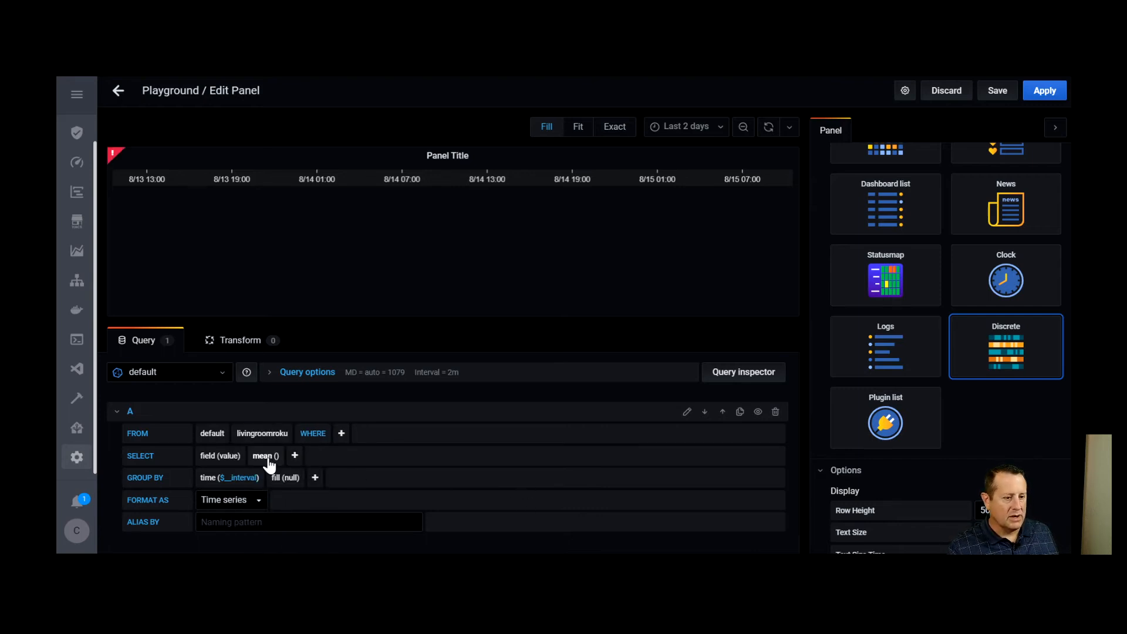
Replace the mean aggregation in query A's selection with the last selector
click(267, 456)
click(280, 473)
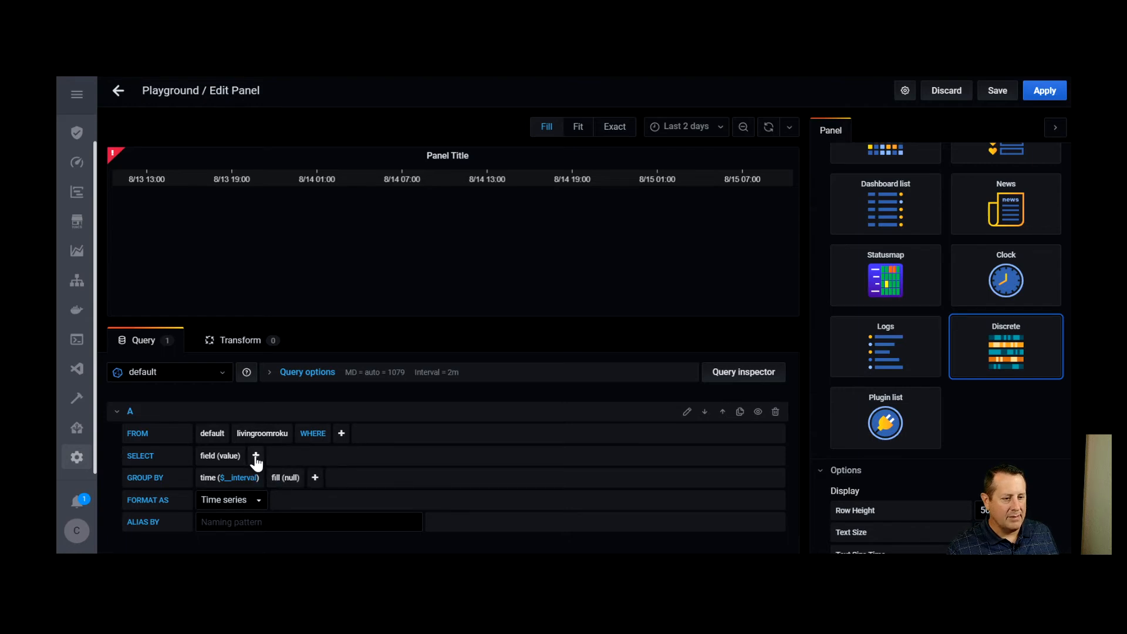
click(256, 456)
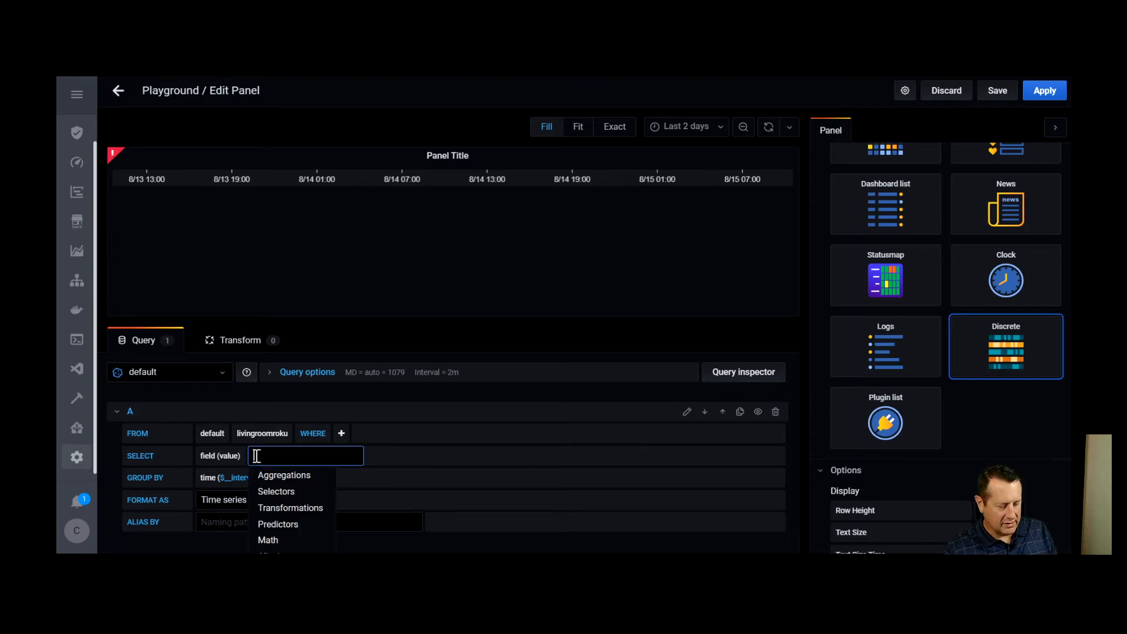
text(last)
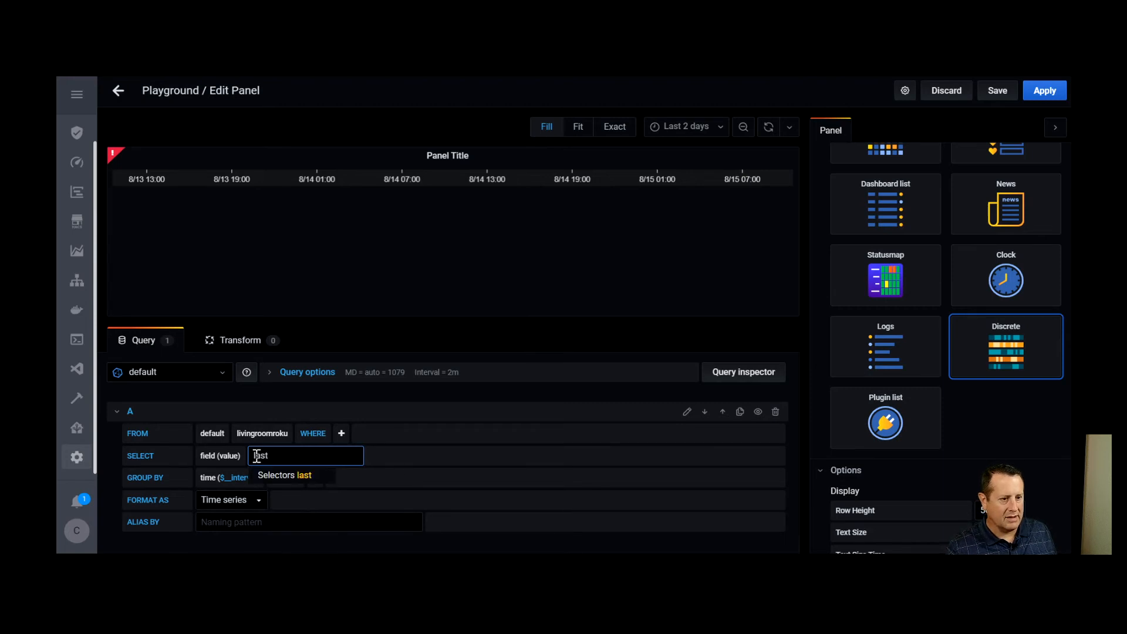
click(287, 479)
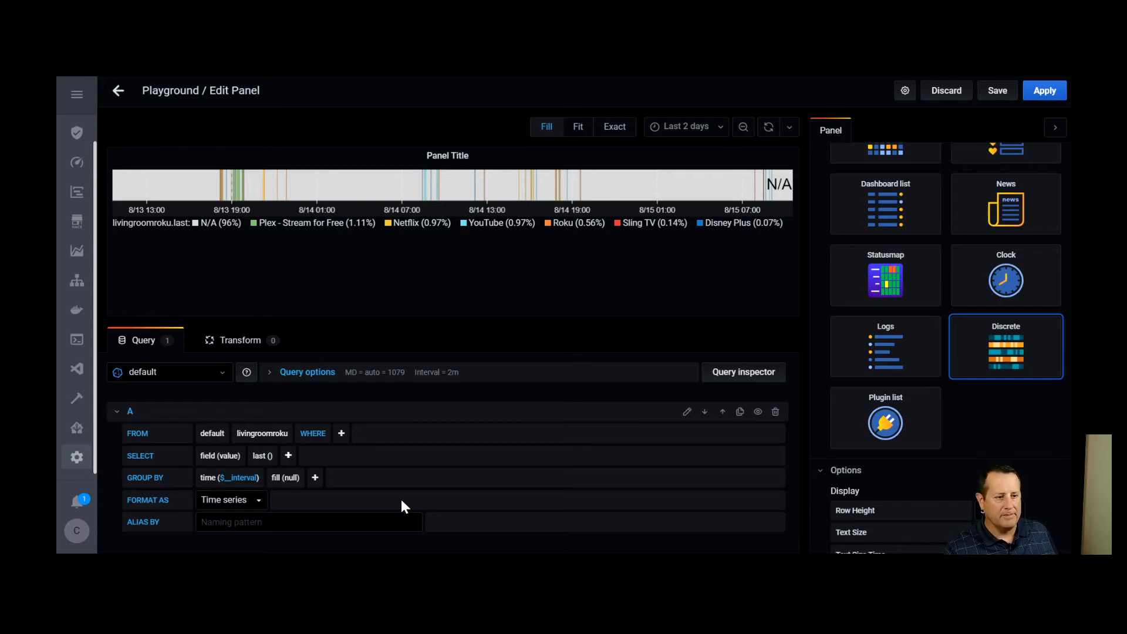
Set query A's fill option to none and its alias to Living Room
click(291, 480)
click(303, 493)
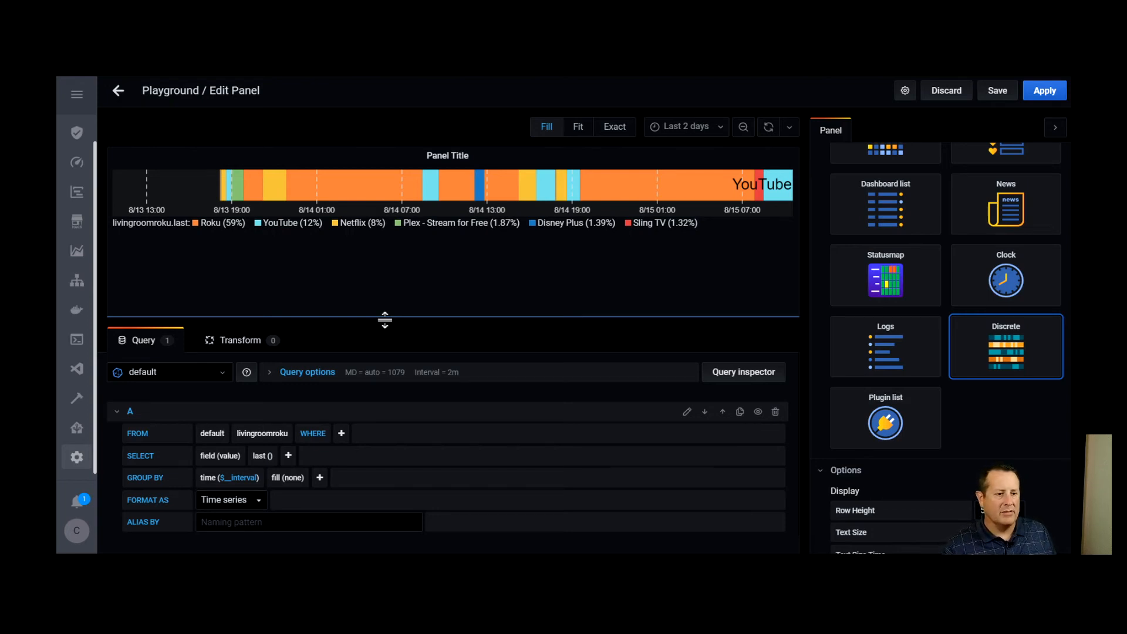
click(345, 524)
text(Living Room)
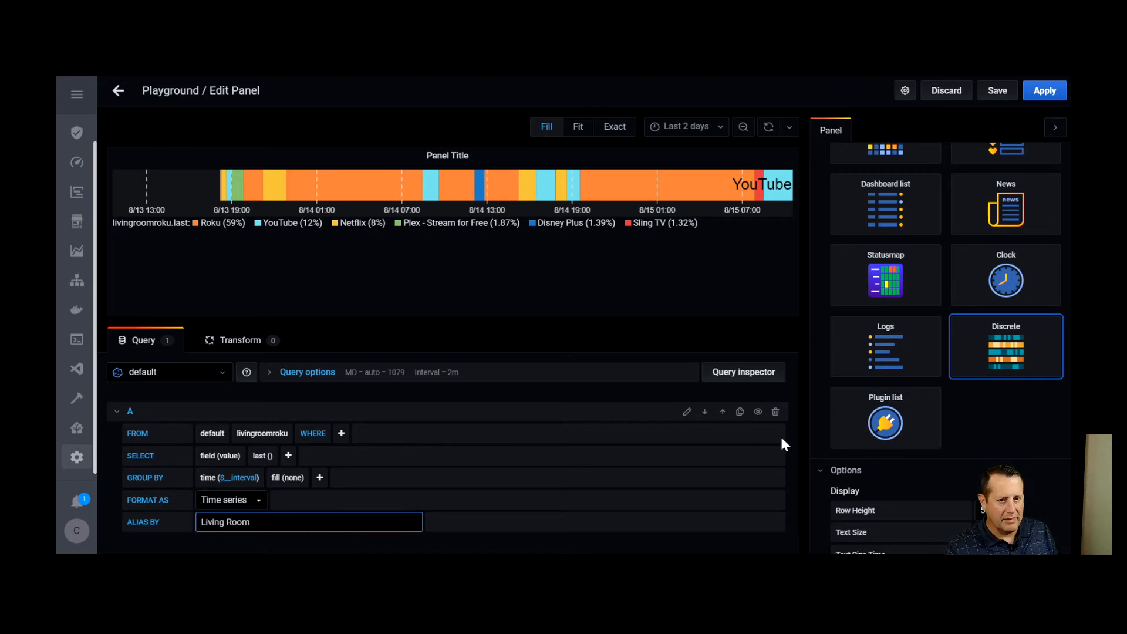
Set the panel title to Living Room Roku
scroll(918, 428, up, 10)
triple_click(883, 193)
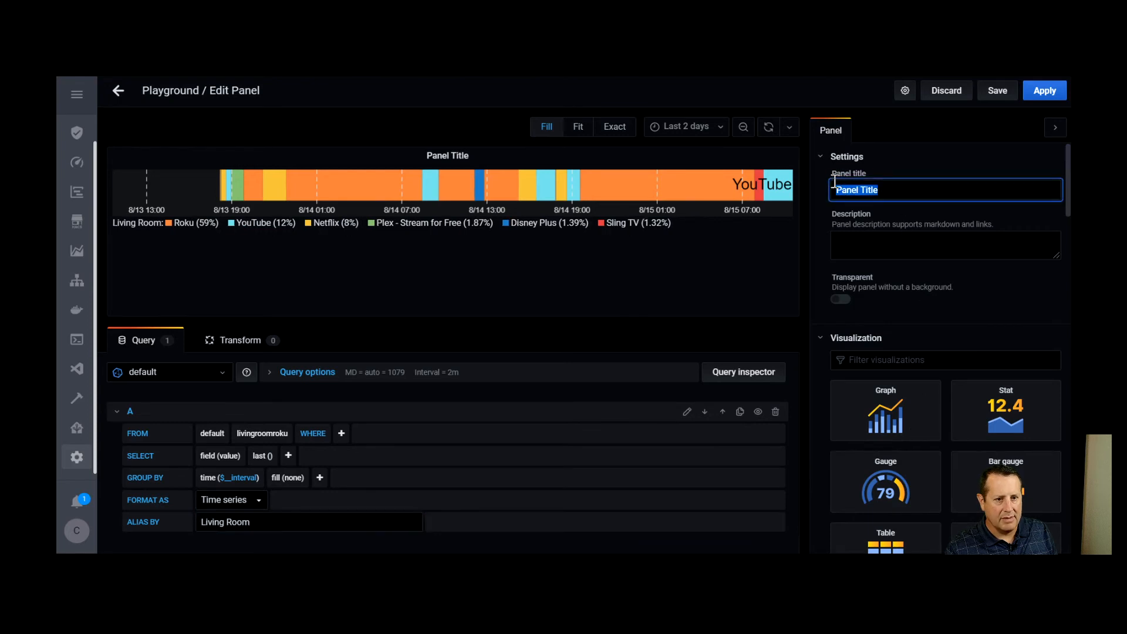
text(Loivin)
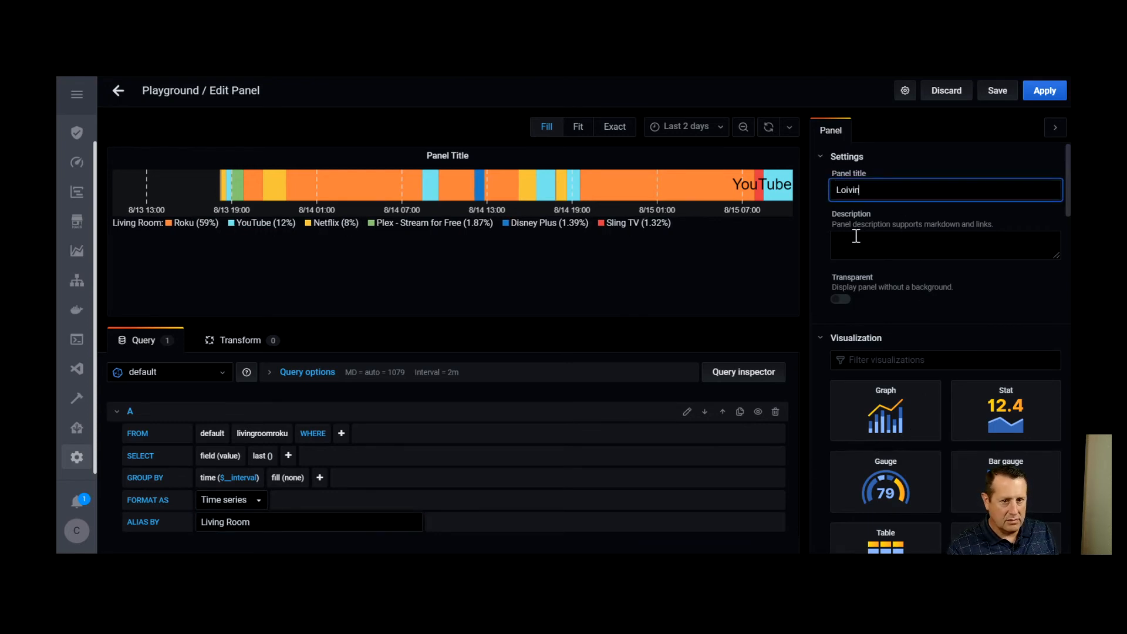
key(BackSpace)
key(BackSpace)
click(896, 325)
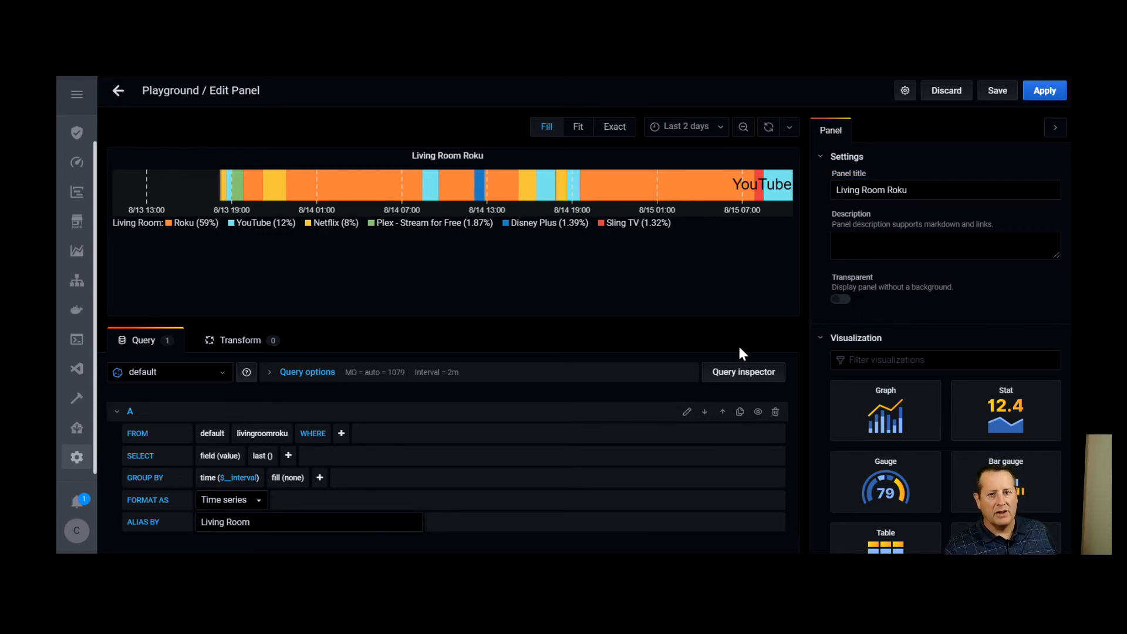
Change the N/A color mapping to map the value Roku to the color #000000
mouse_move(633, 183)
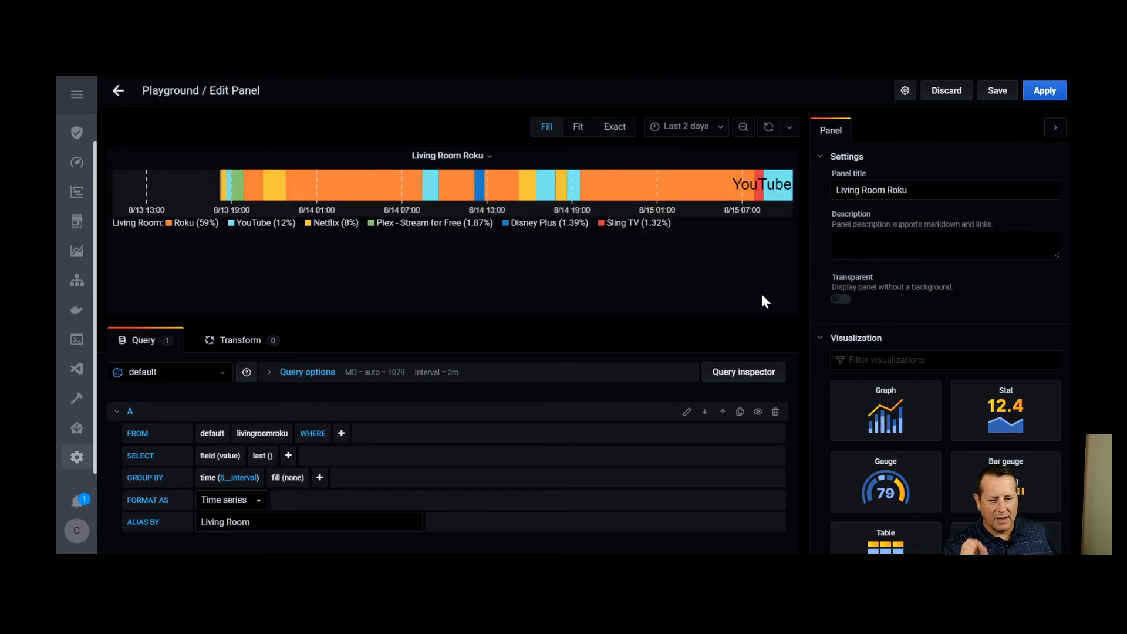
scroll(918, 319, down, 10)
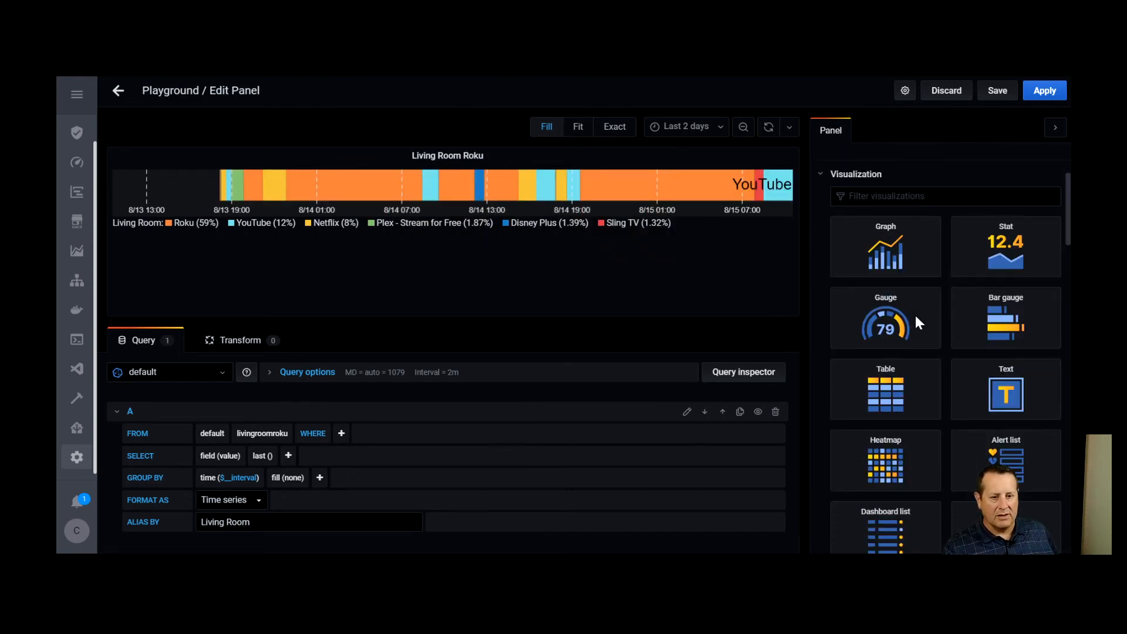
scroll(922, 318, down, 10)
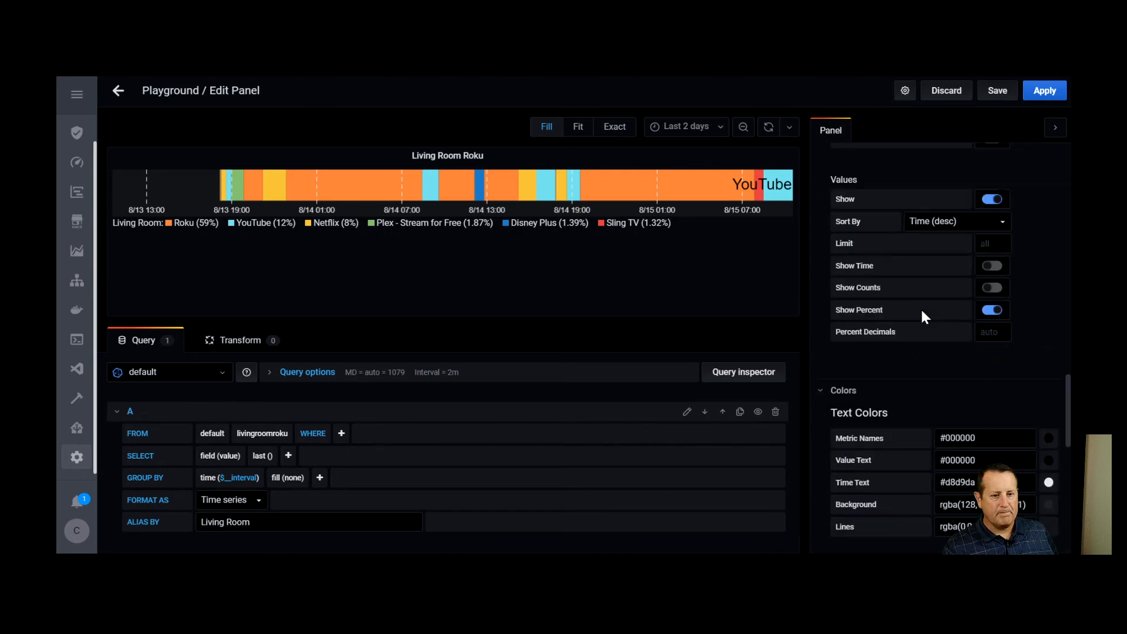
scroll(922, 382, down, 3)
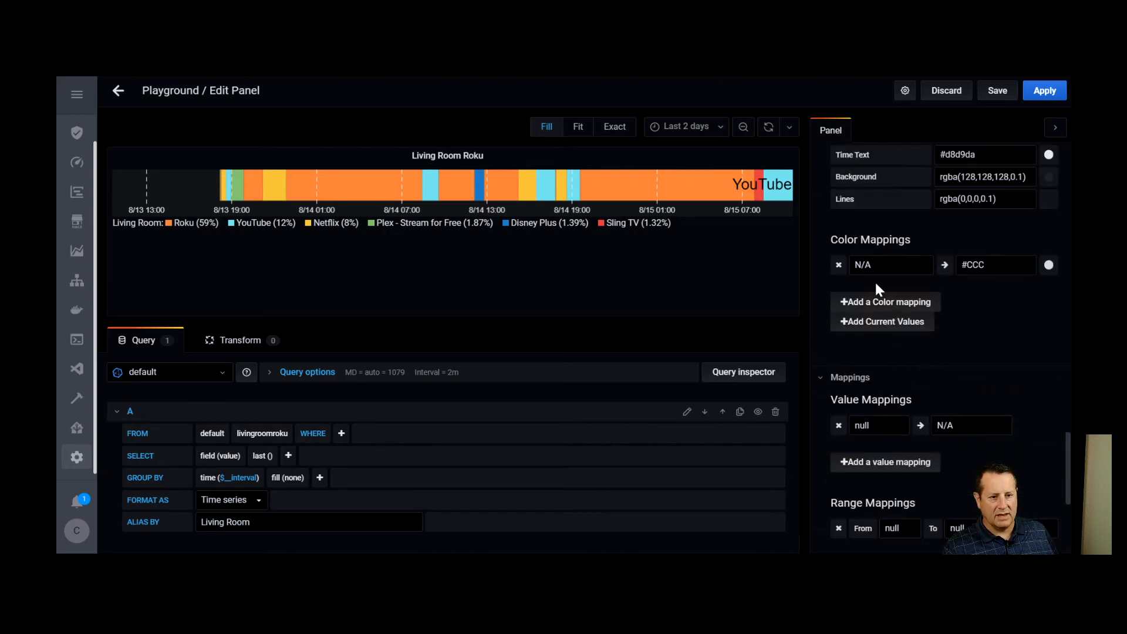
drag(883, 269, 852, 270)
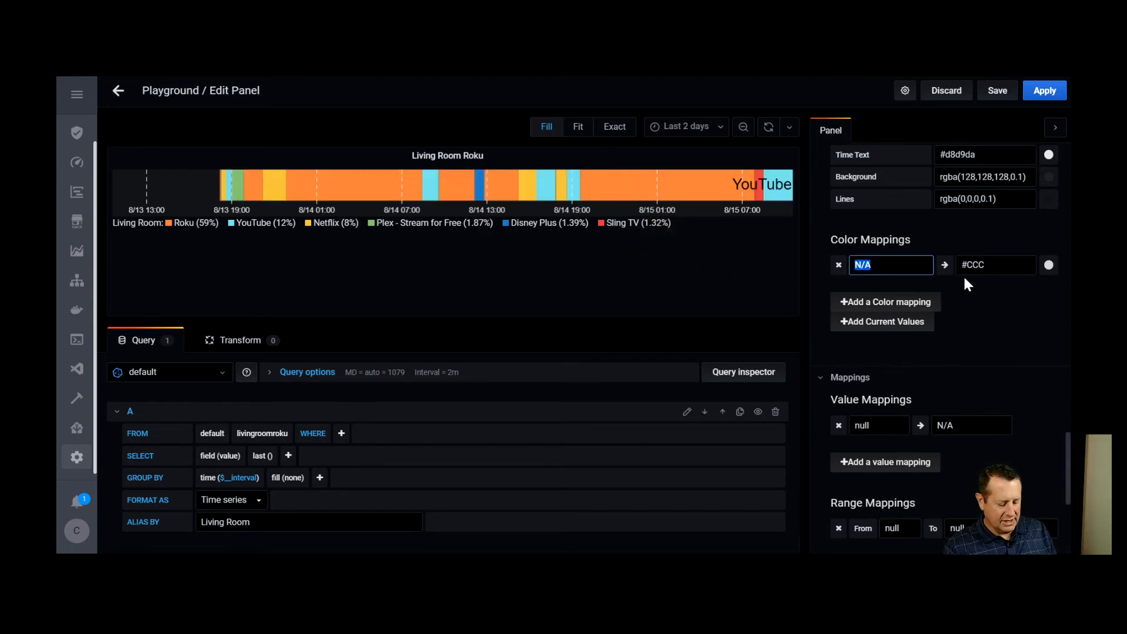
text(Roku)
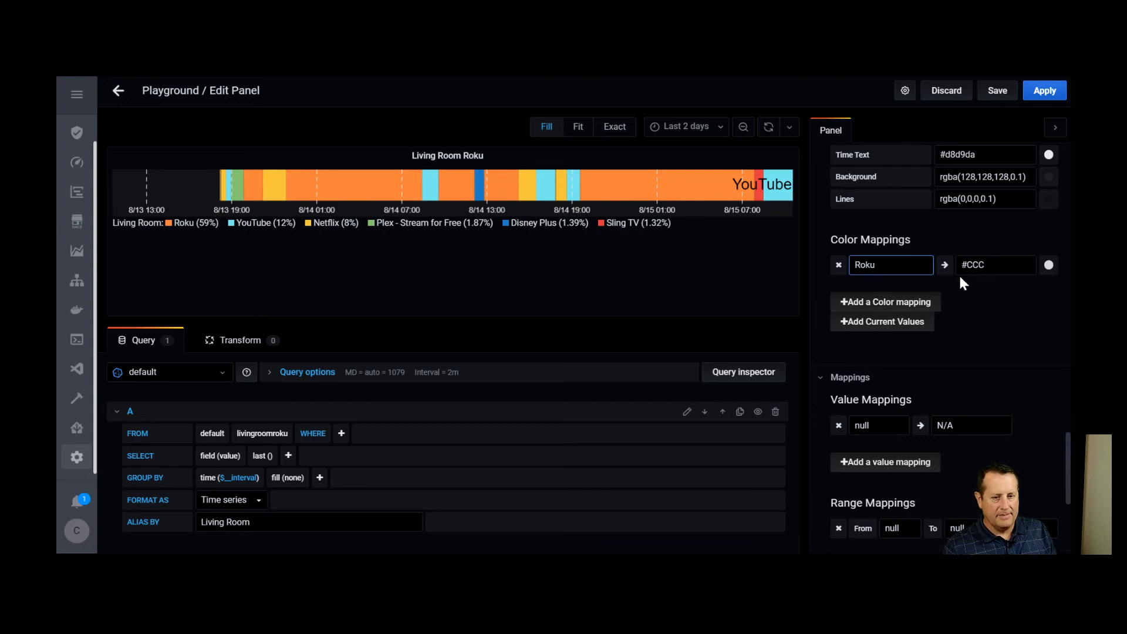
click(1022, 266)
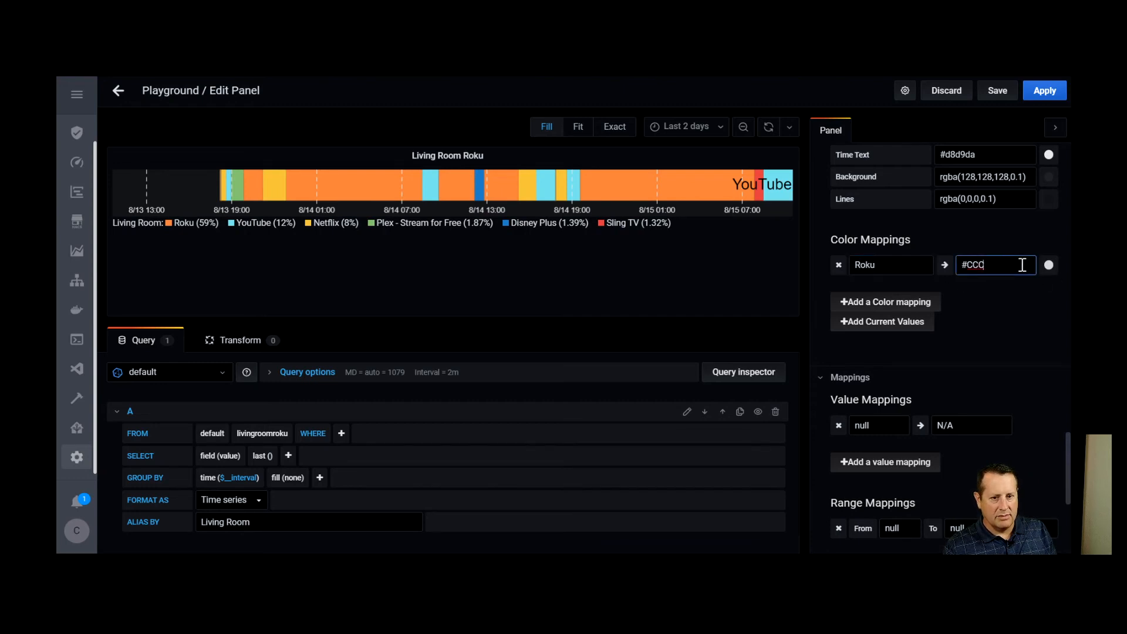
key(BackSpace)
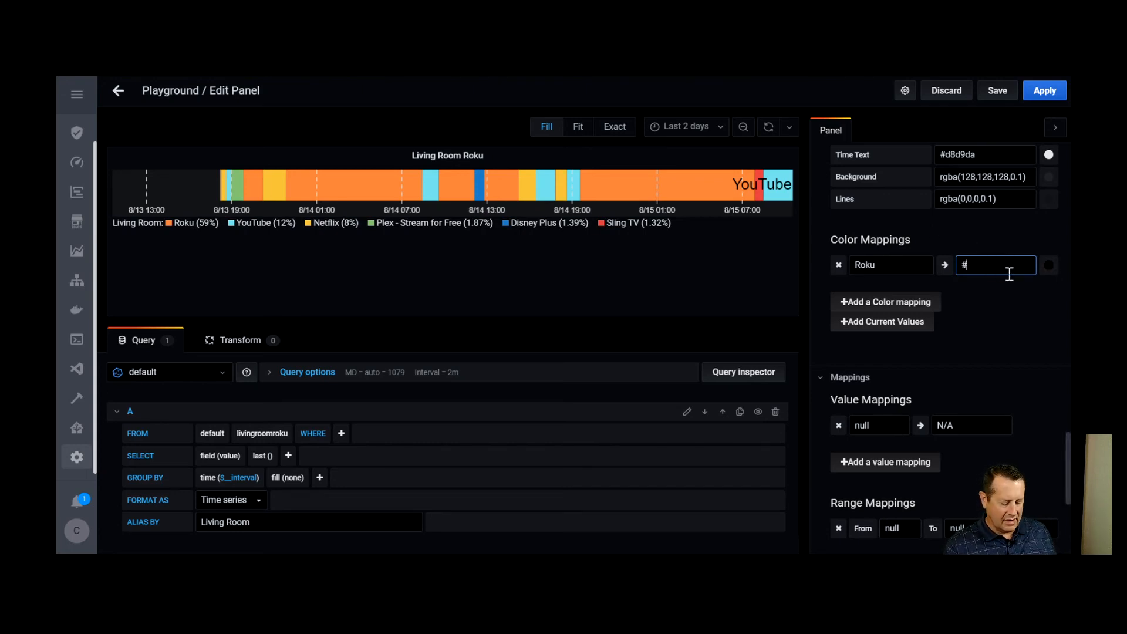
text(000000)
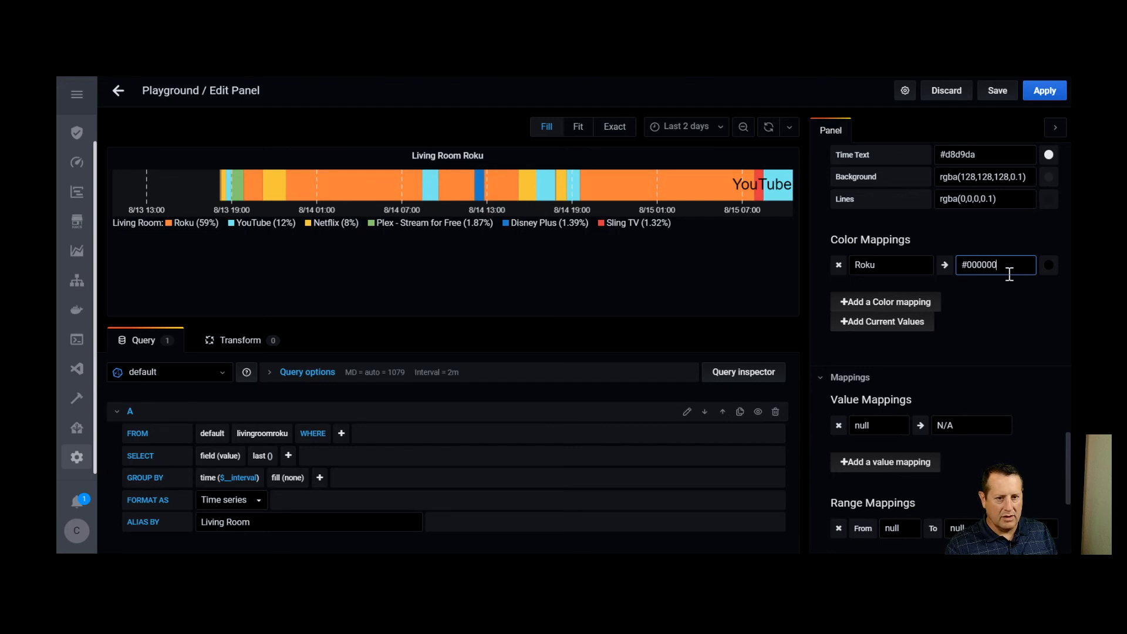
click(986, 352)
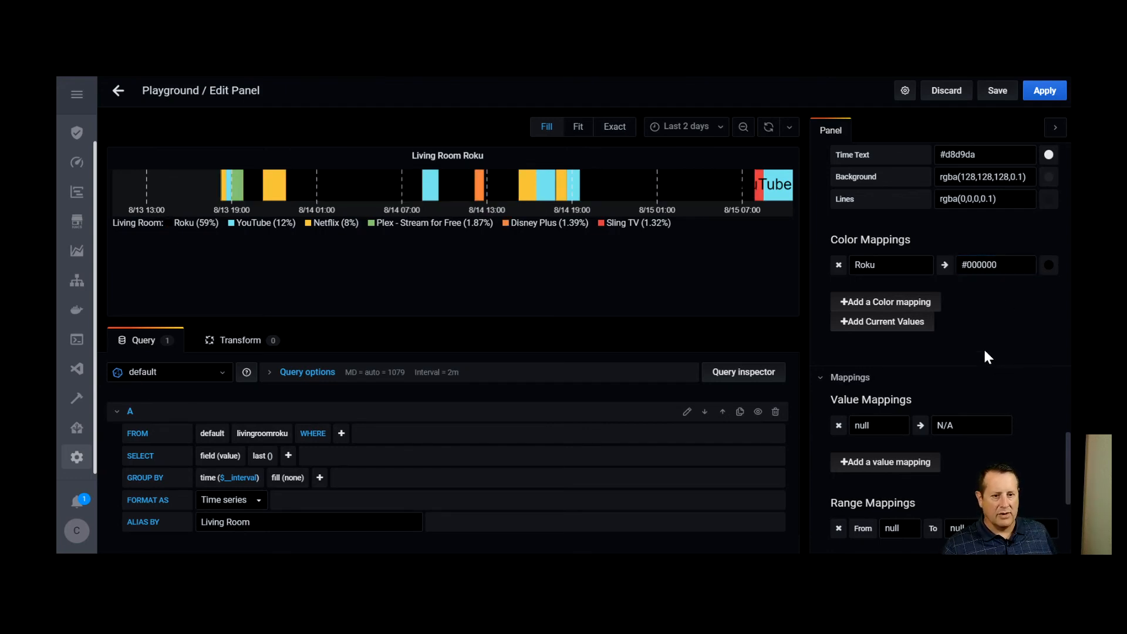
Set the time range to the last 24 hours
mouse_move(293, 202)
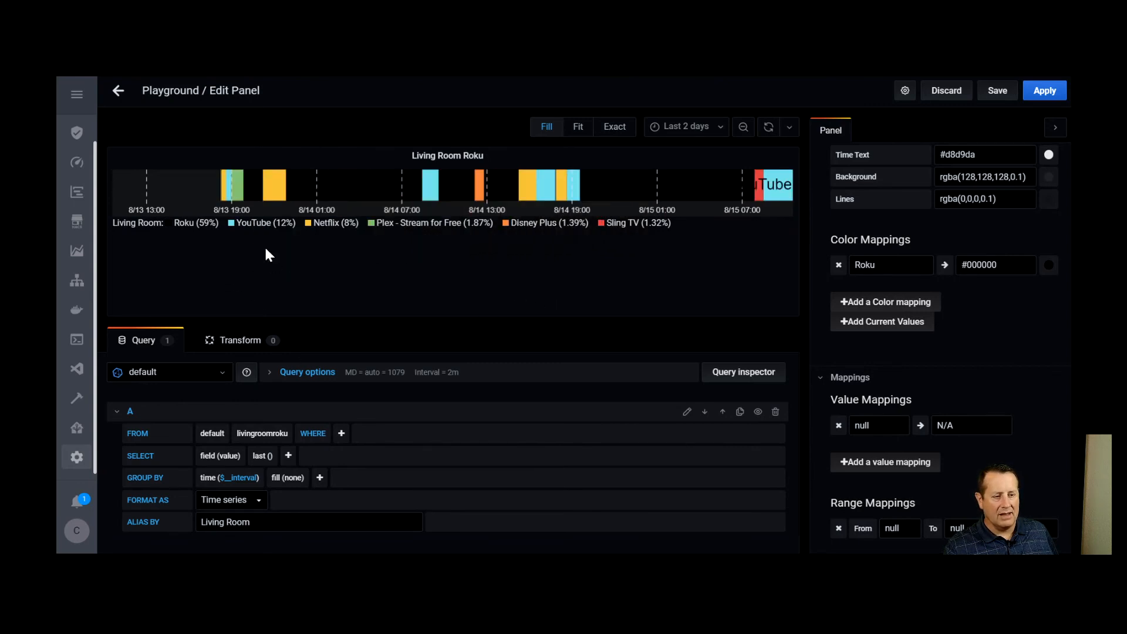
click(712, 130)
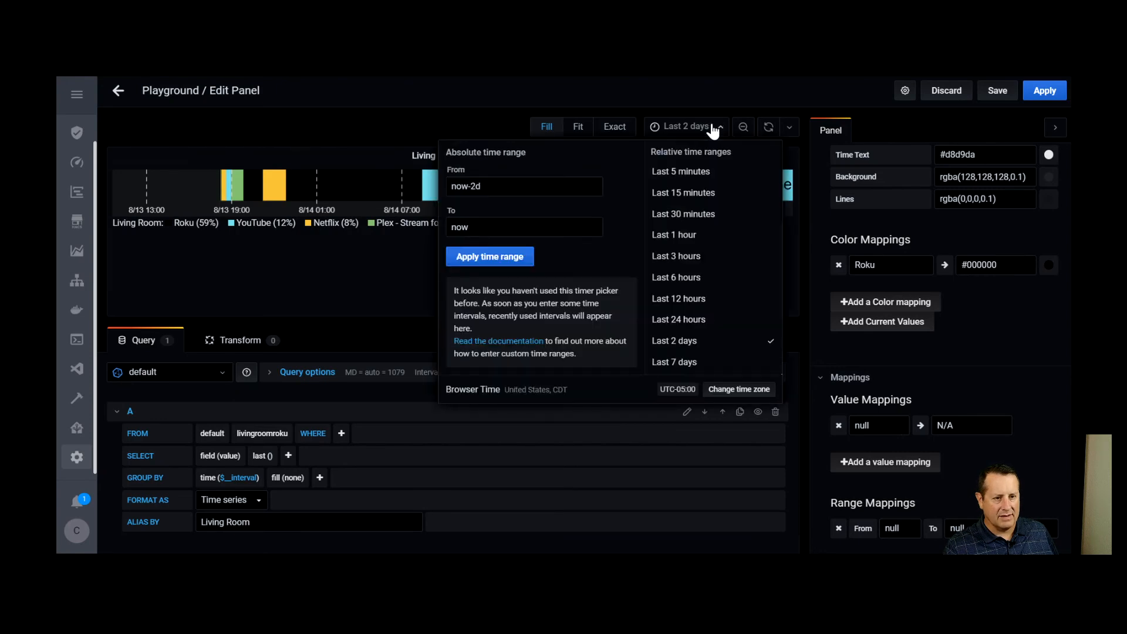
click(717, 329)
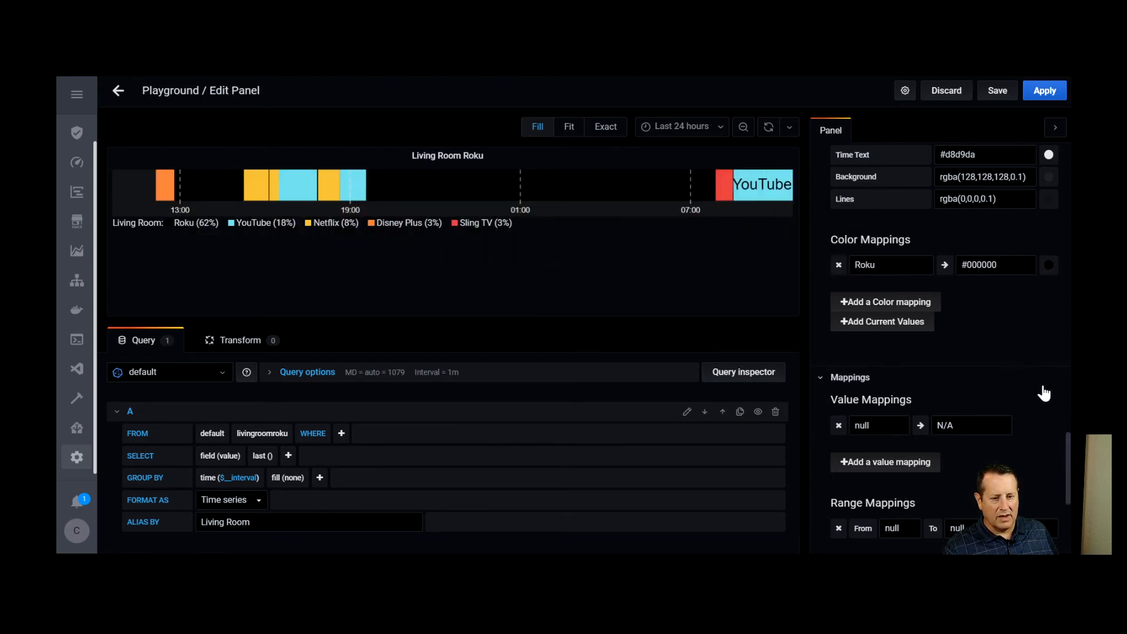
Turn on Show Time and turn off Show Percent for the legend values
scroll(1044, 391, down, 5)
scroll(1025, 384, up, 6)
scroll(1006, 371, up, 8)
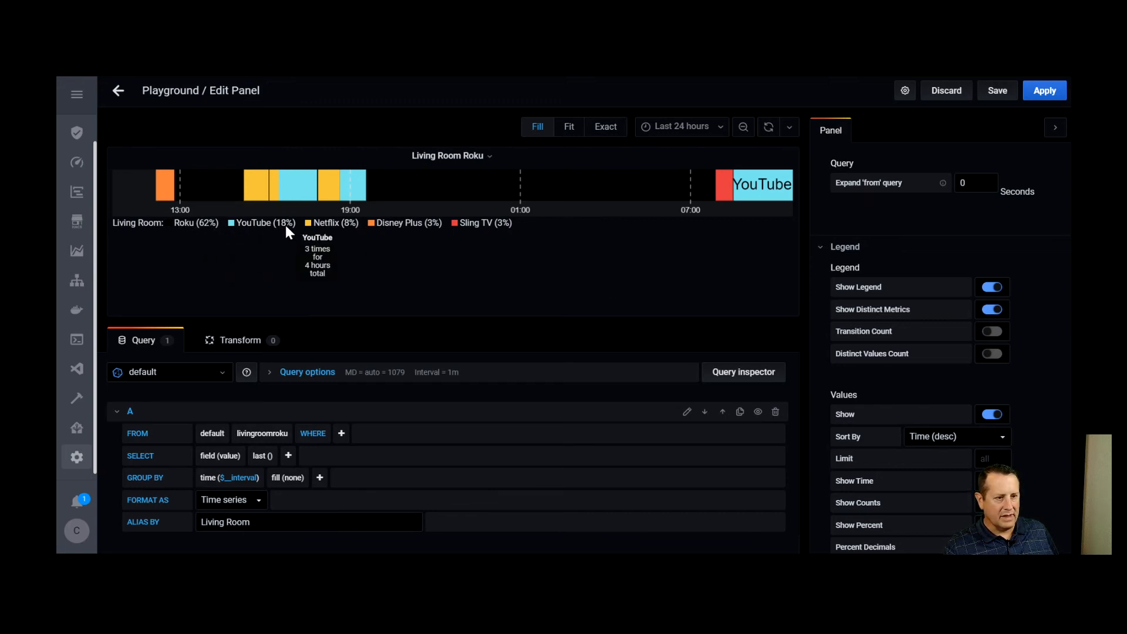
mouse_move(250, 230)
mouse_move(310, 226)
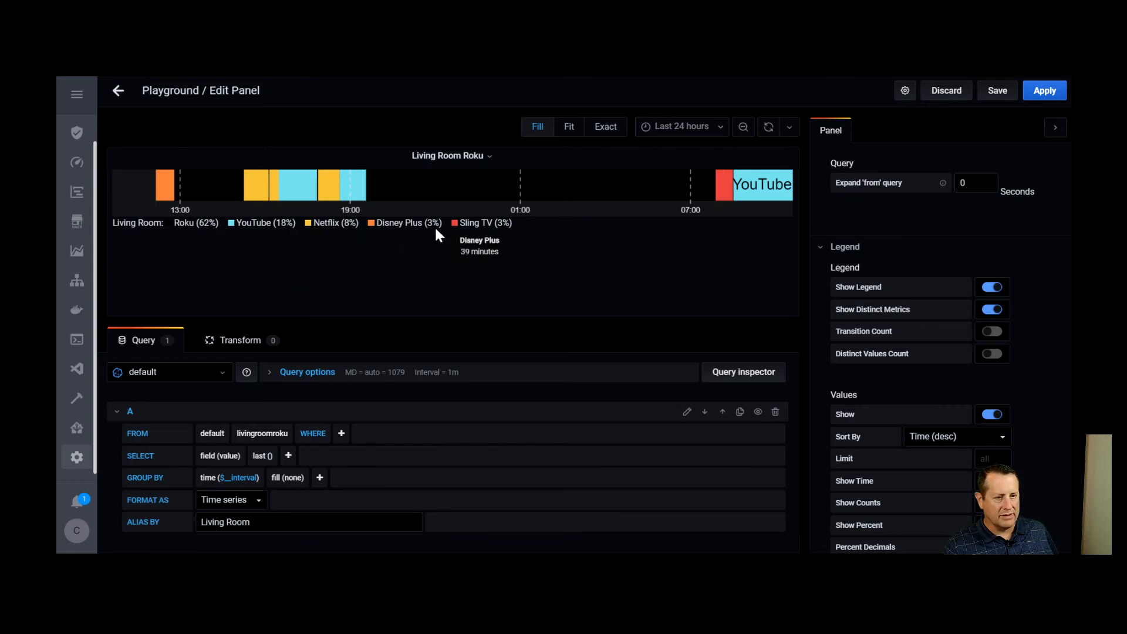
mouse_move(458, 230)
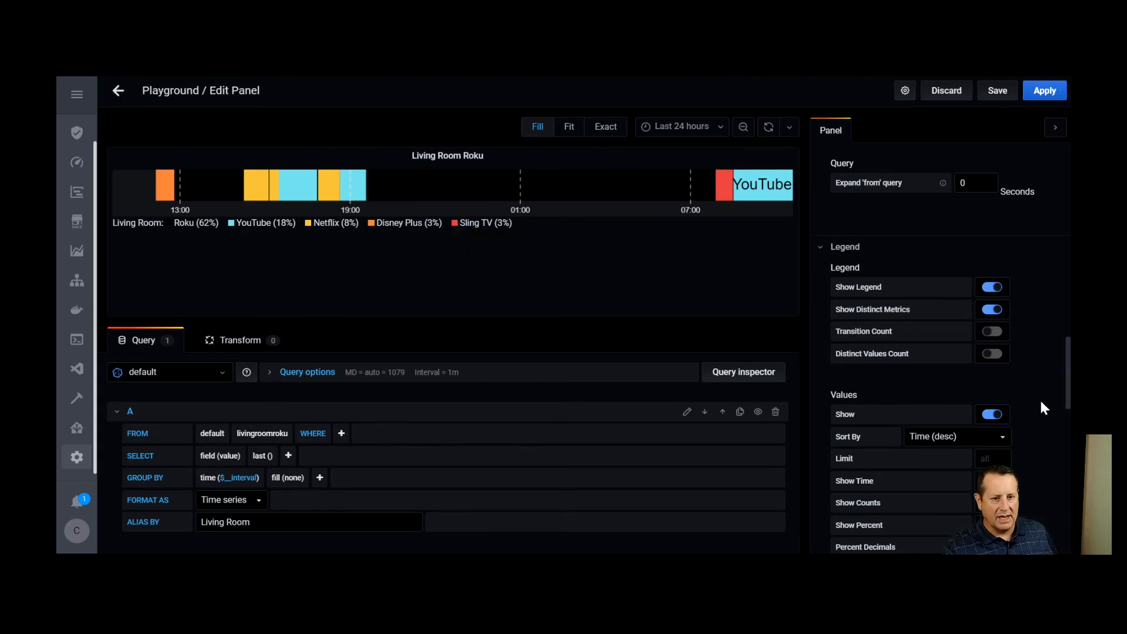
scroll(1040, 405, down, 3)
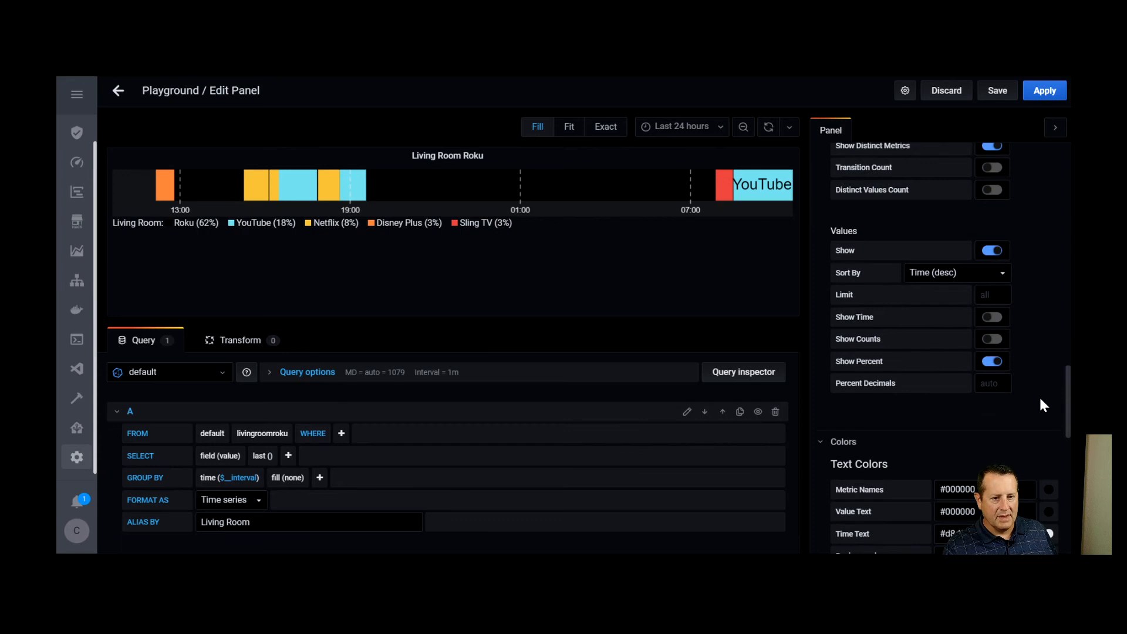
click(992, 317)
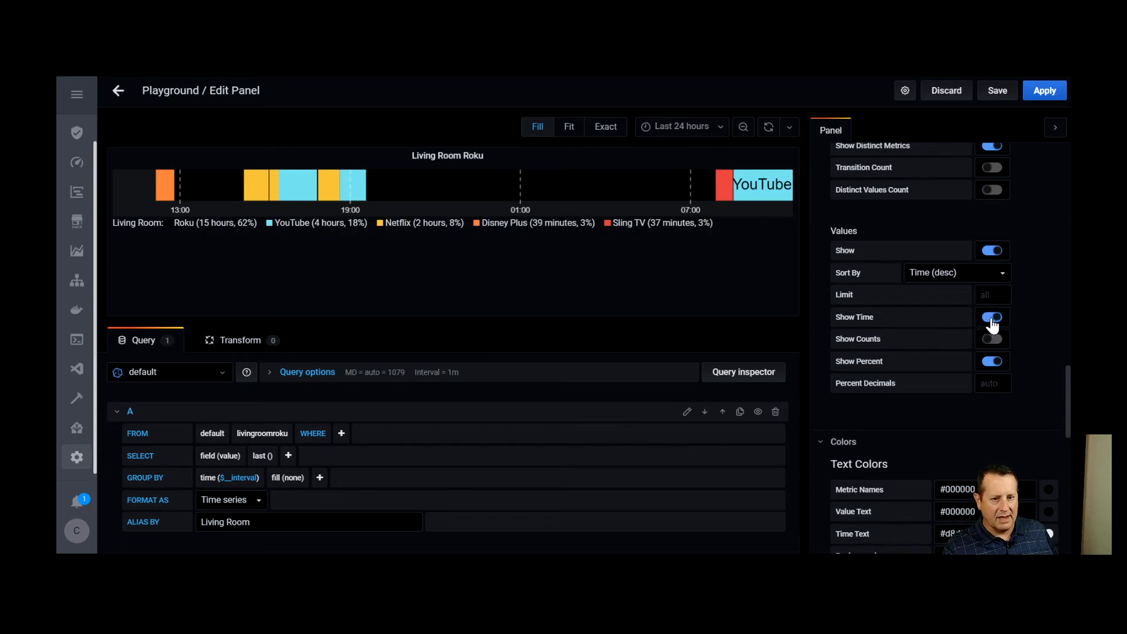
click(992, 361)
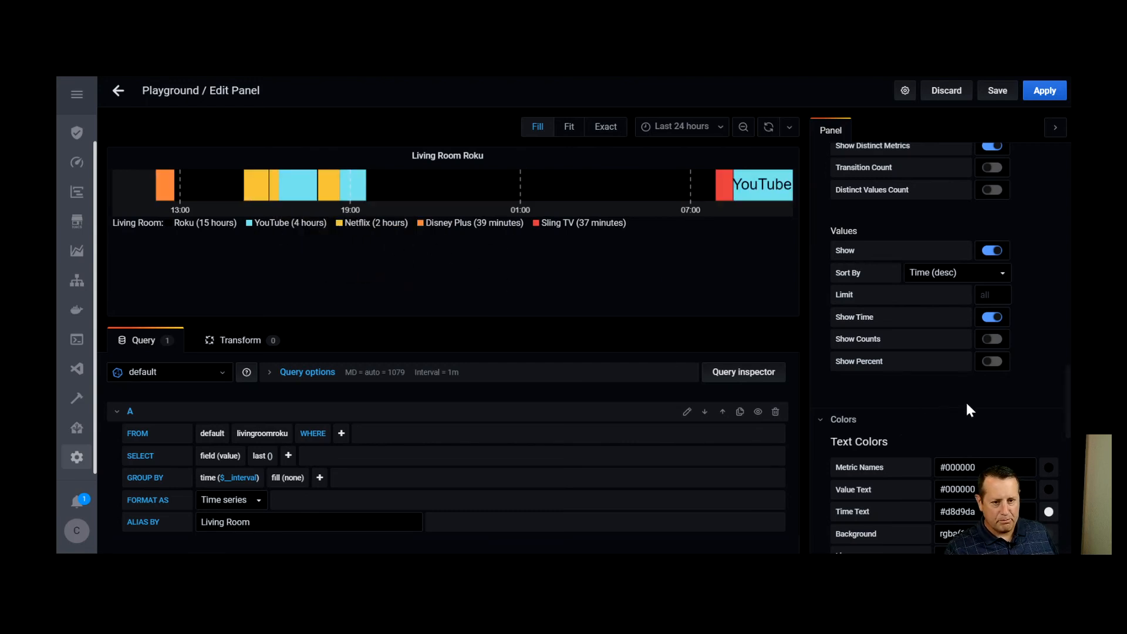
Set the Discrete panel's display text size to 12
scroll(927, 382, down, 3)
scroll(955, 428, down, 6)
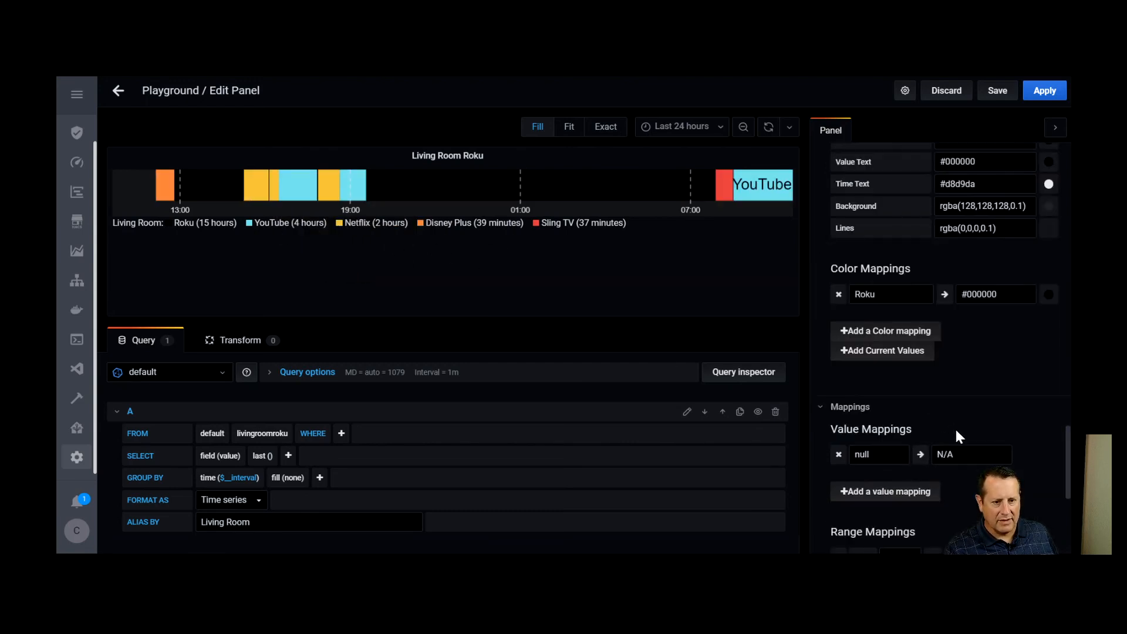
scroll(957, 428, up, 10)
scroll(962, 440, up, 5)
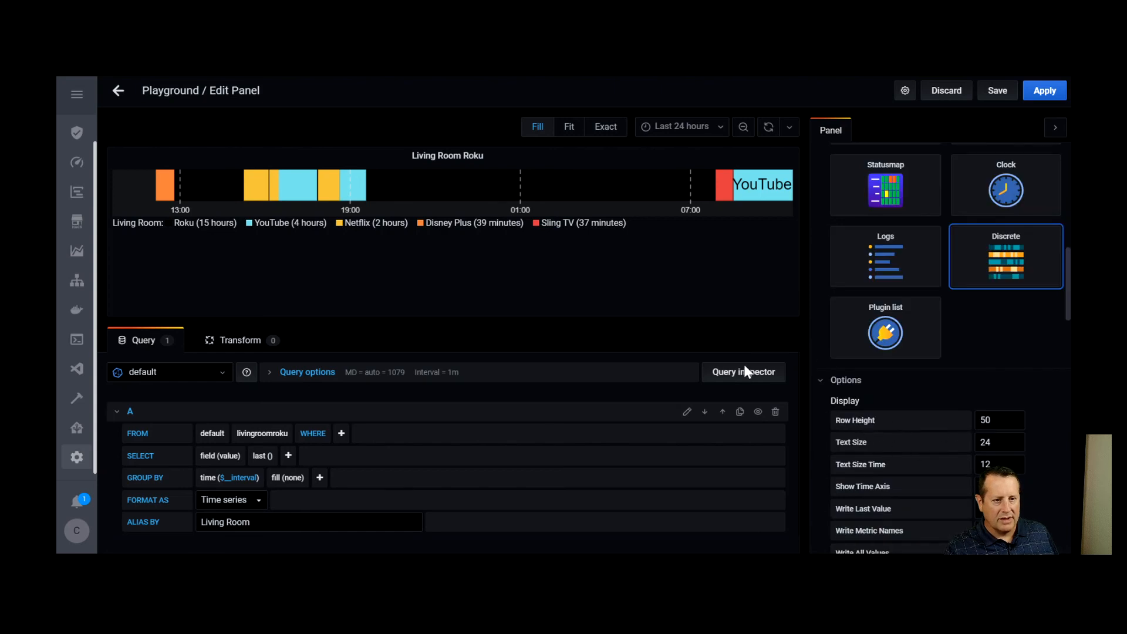
mouse_move(795, 256)
double_click(1005, 445)
text(12)
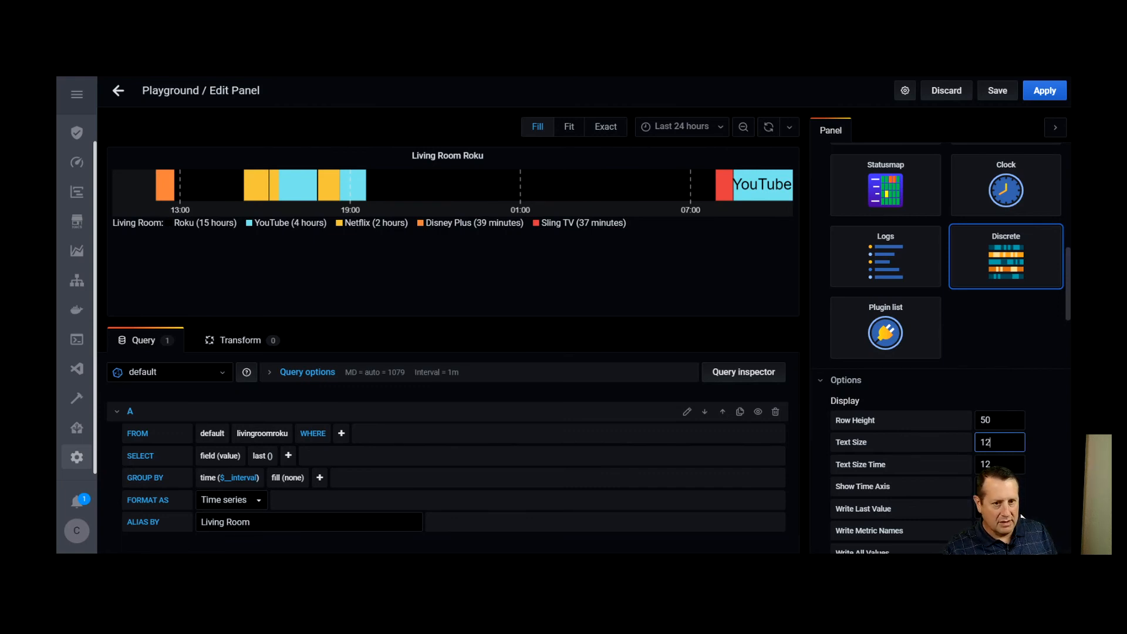
click(999, 364)
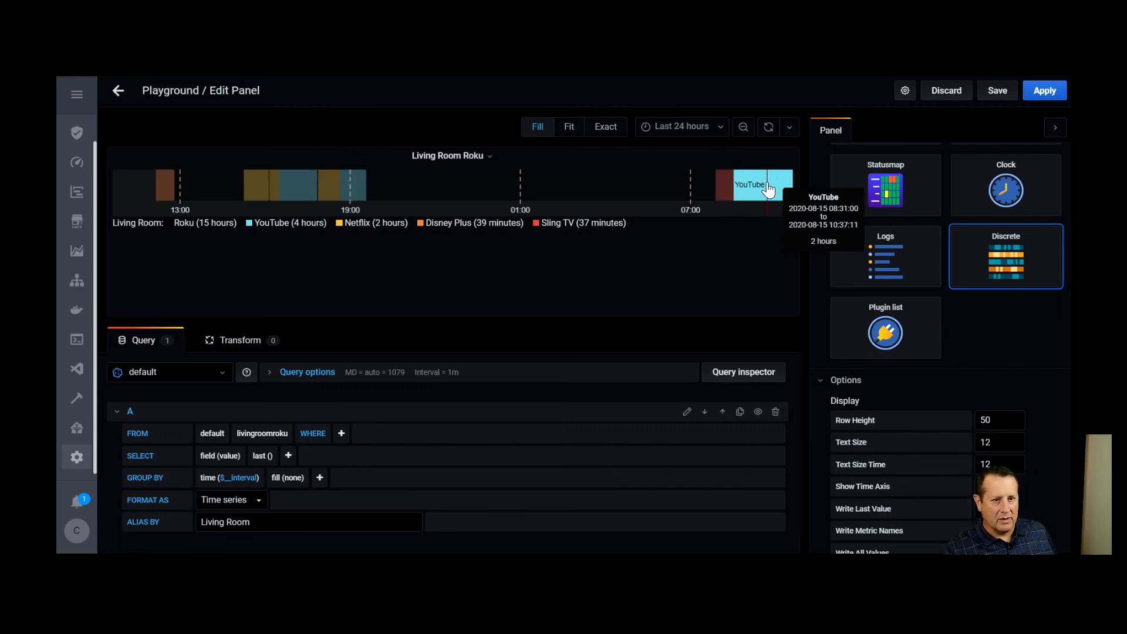
Apply the panel edits and resize the Living Room Roku panel to the dashboard's full width and about half its height
mouse_move(294, 195)
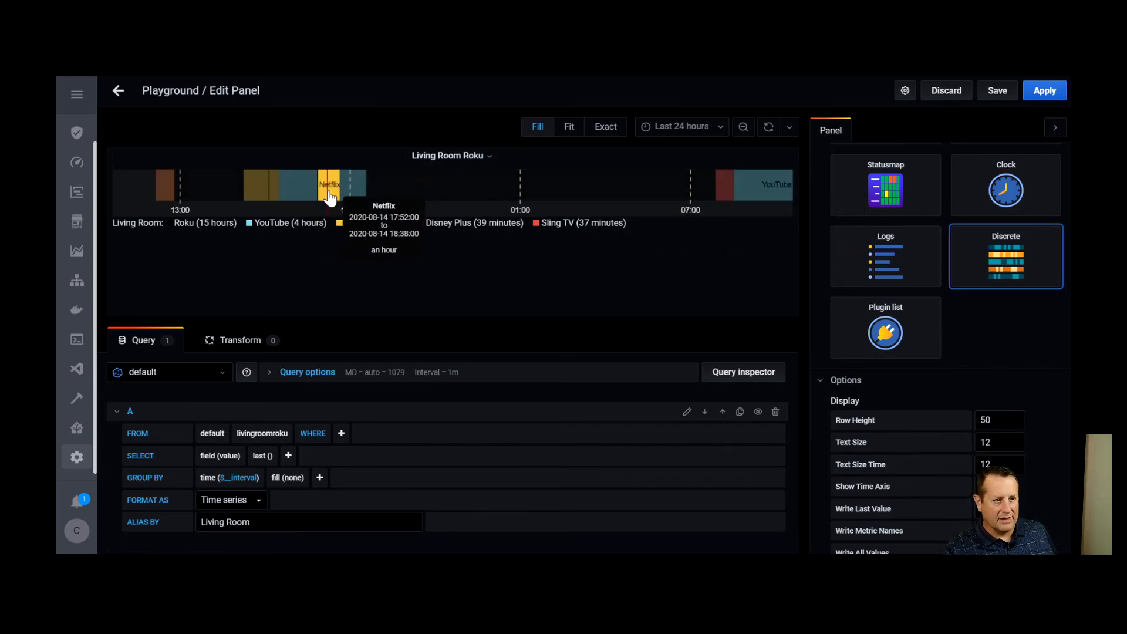
mouse_move(723, 190)
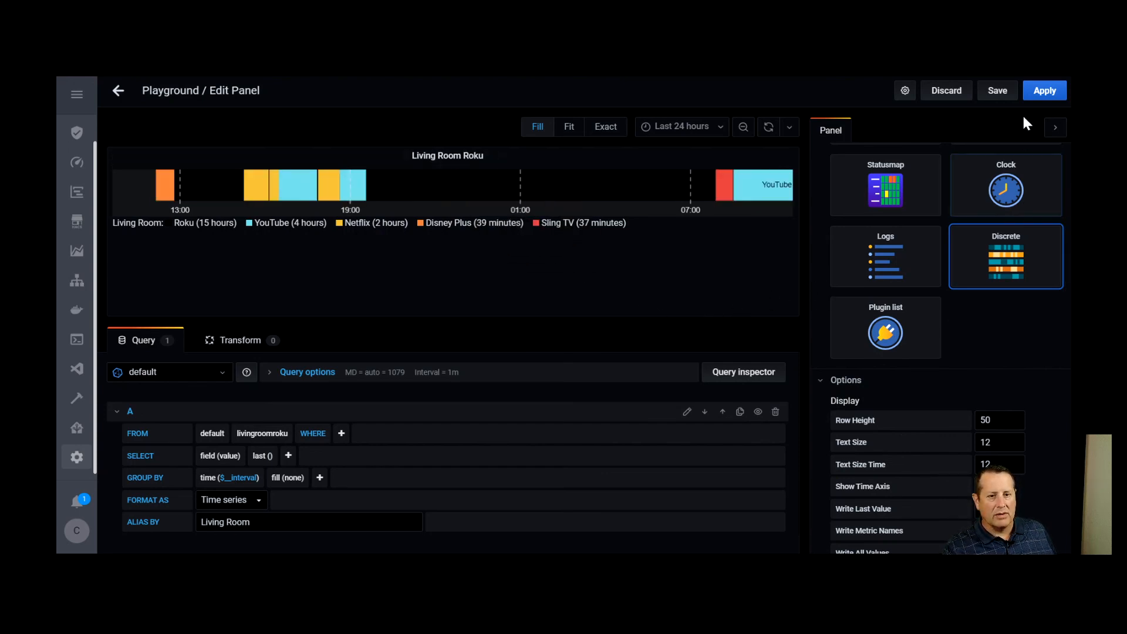
click(1044, 91)
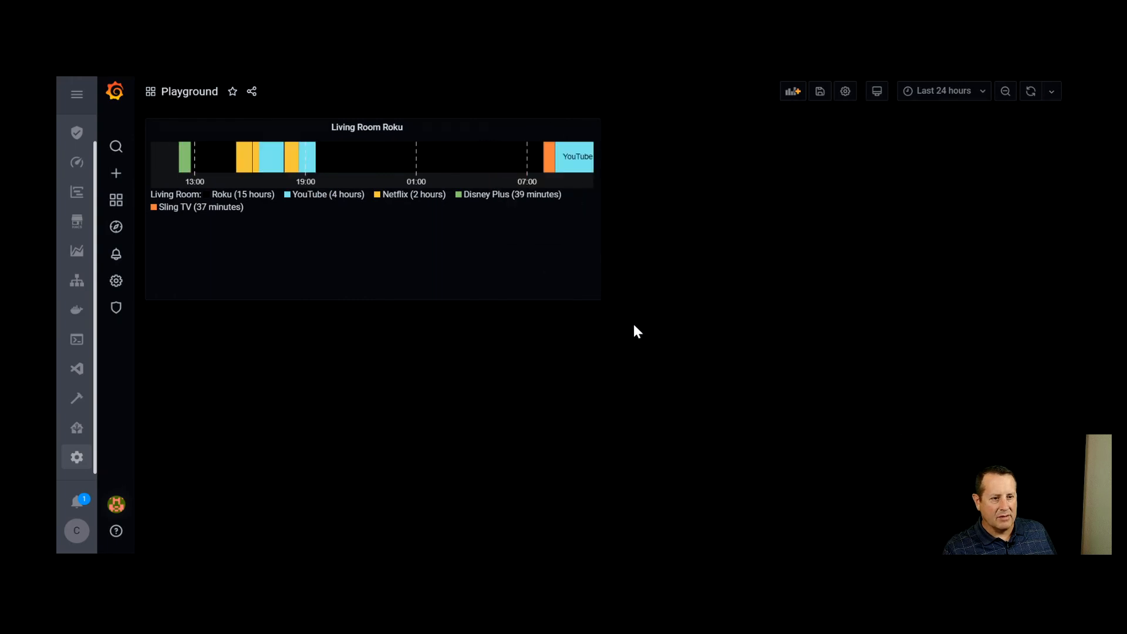
drag(594, 298, 1049, 209)
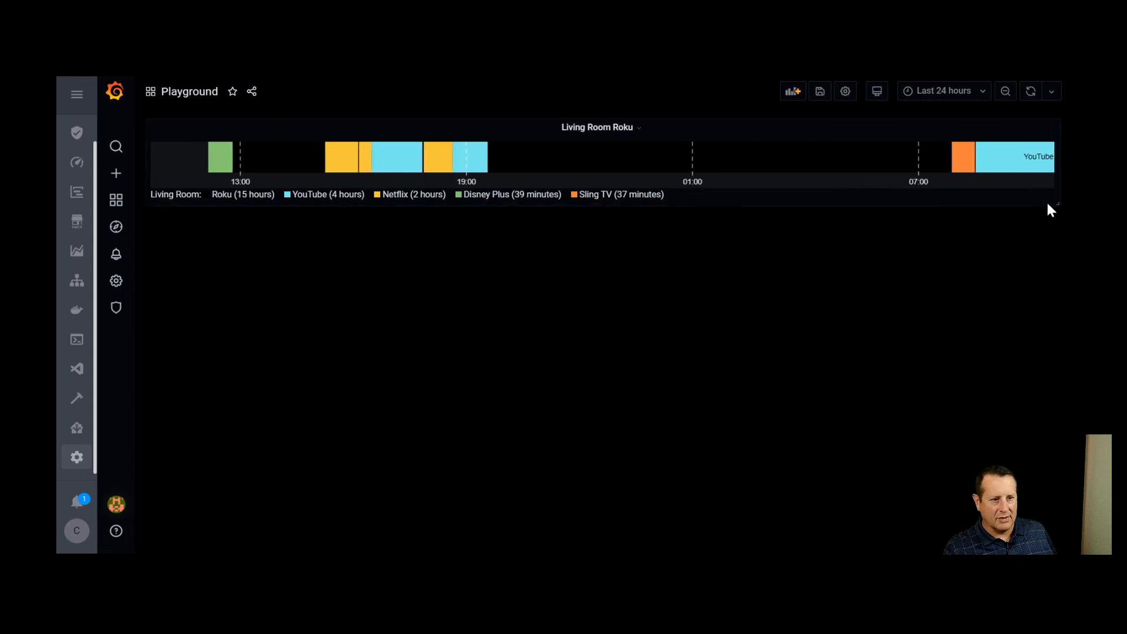
Save the Playground dashboard without a change note
mouse_move(172, 180)
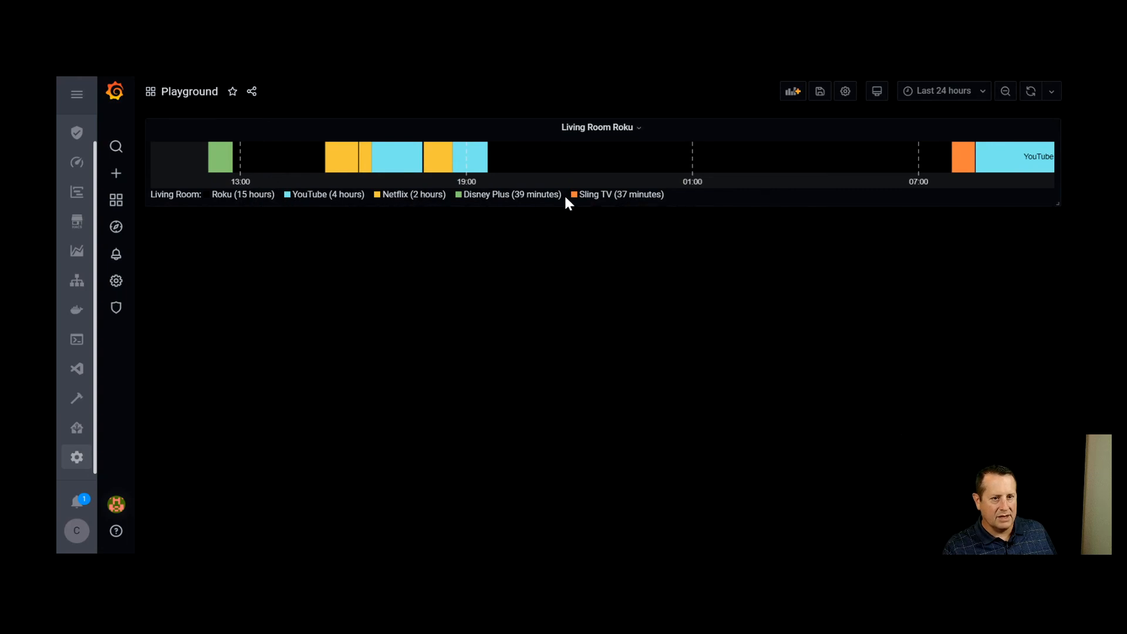
click(821, 93)
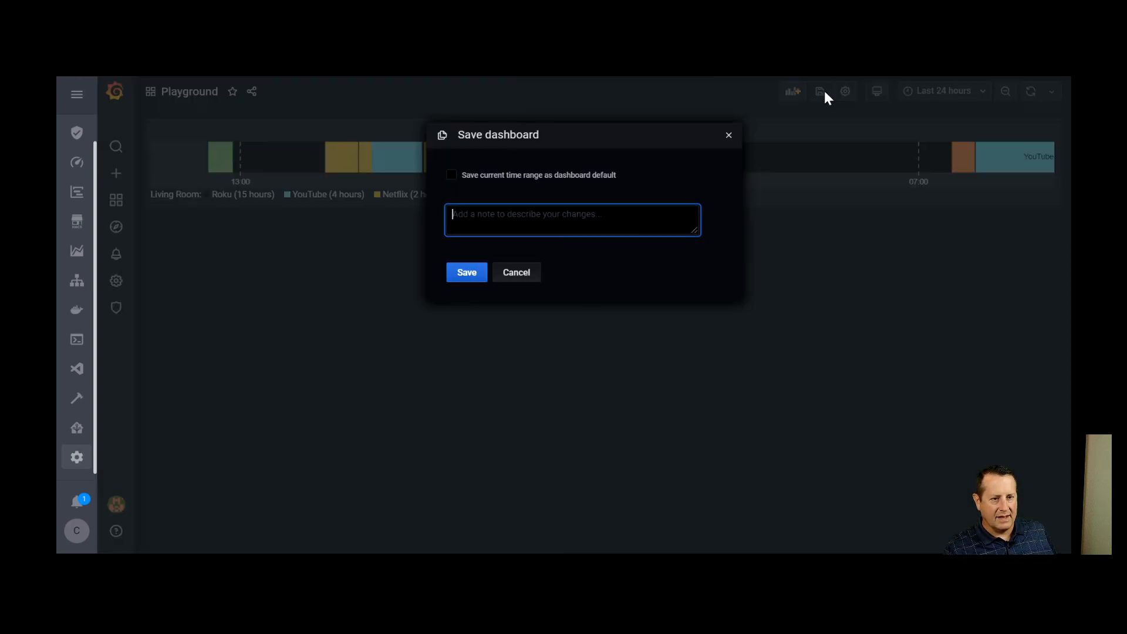
click(468, 275)
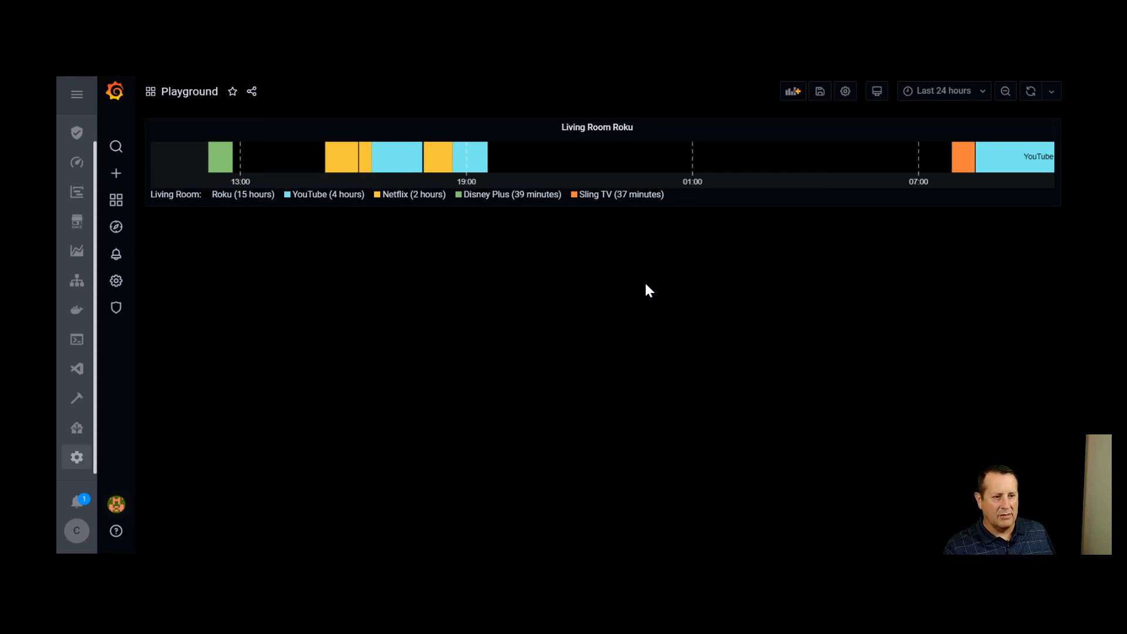
Copy the Living Room Roku panel and paste it as a second panel on the dashboard
click(589, 129)
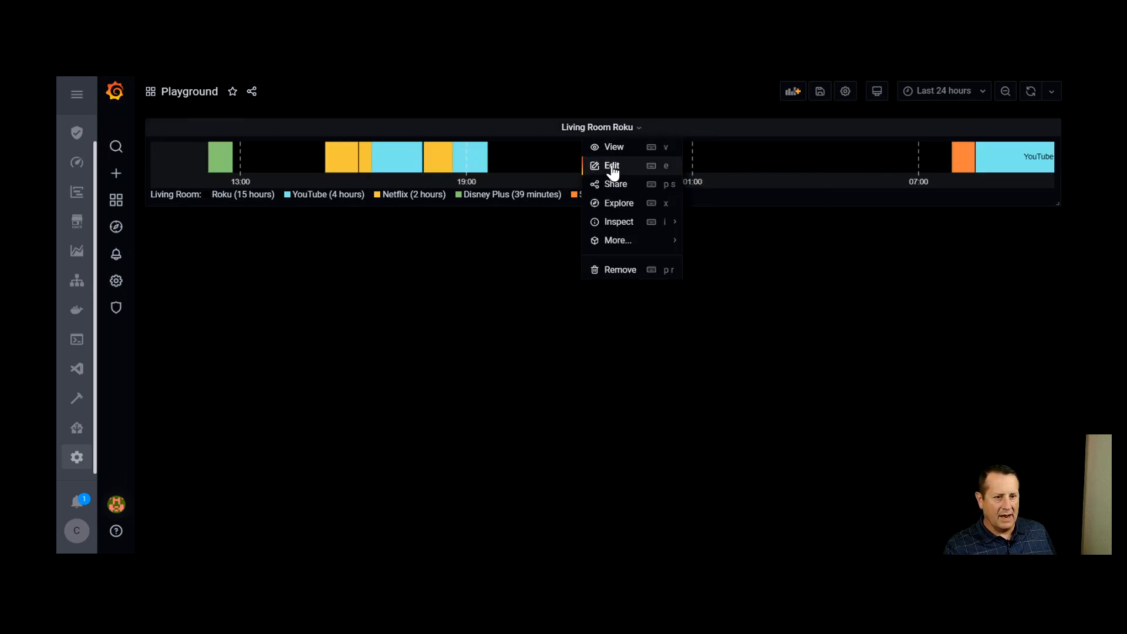
mouse_move(674, 243)
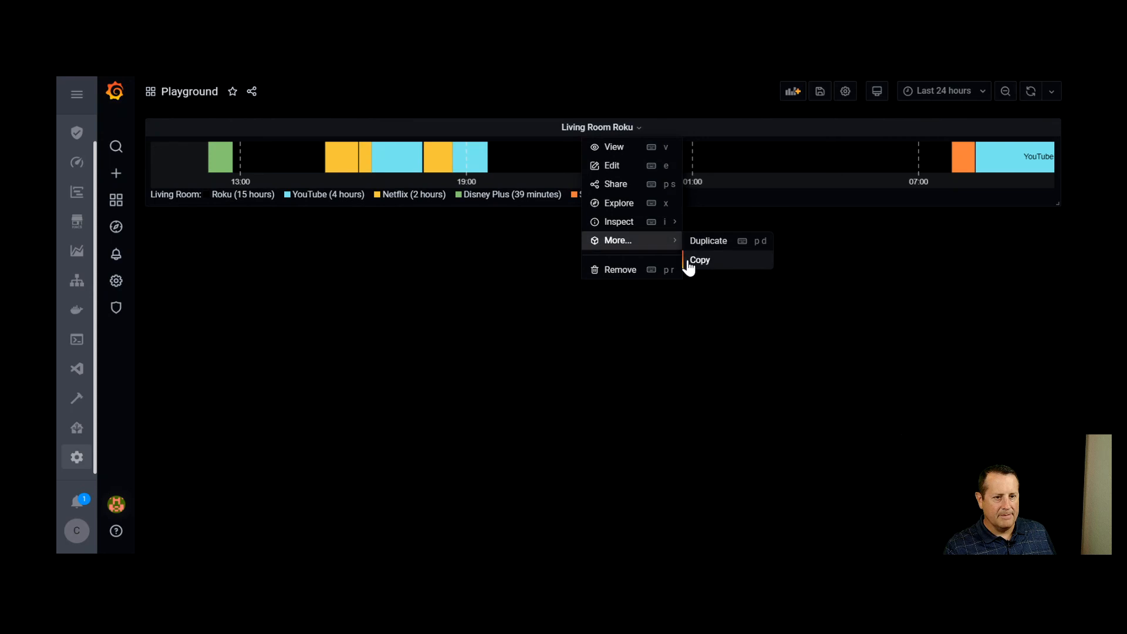
click(688, 262)
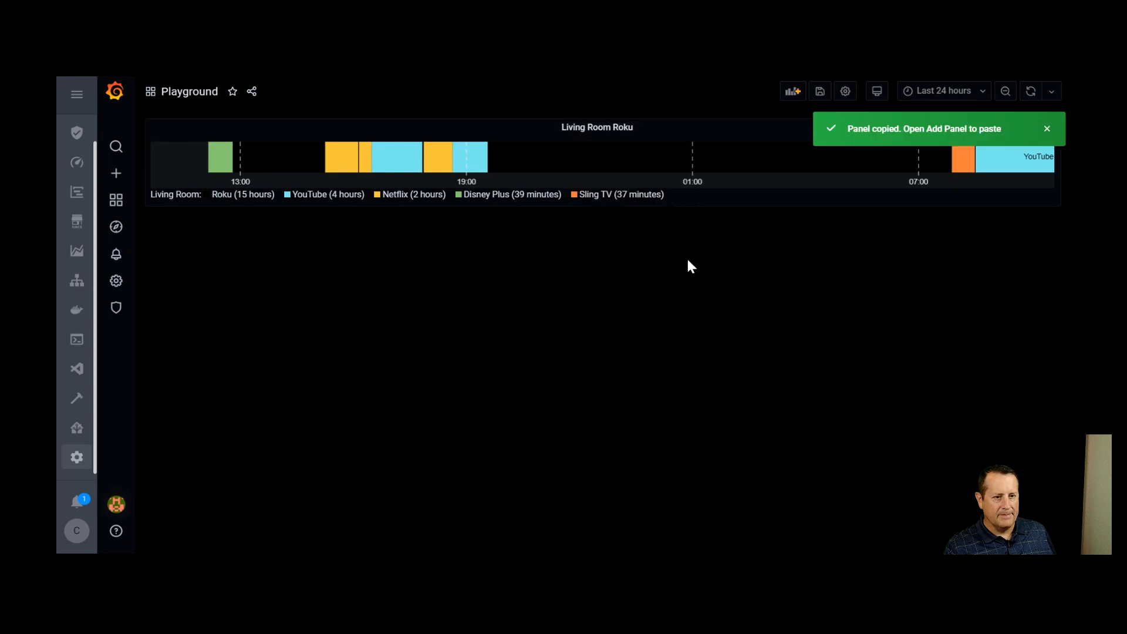
click(598, 131)
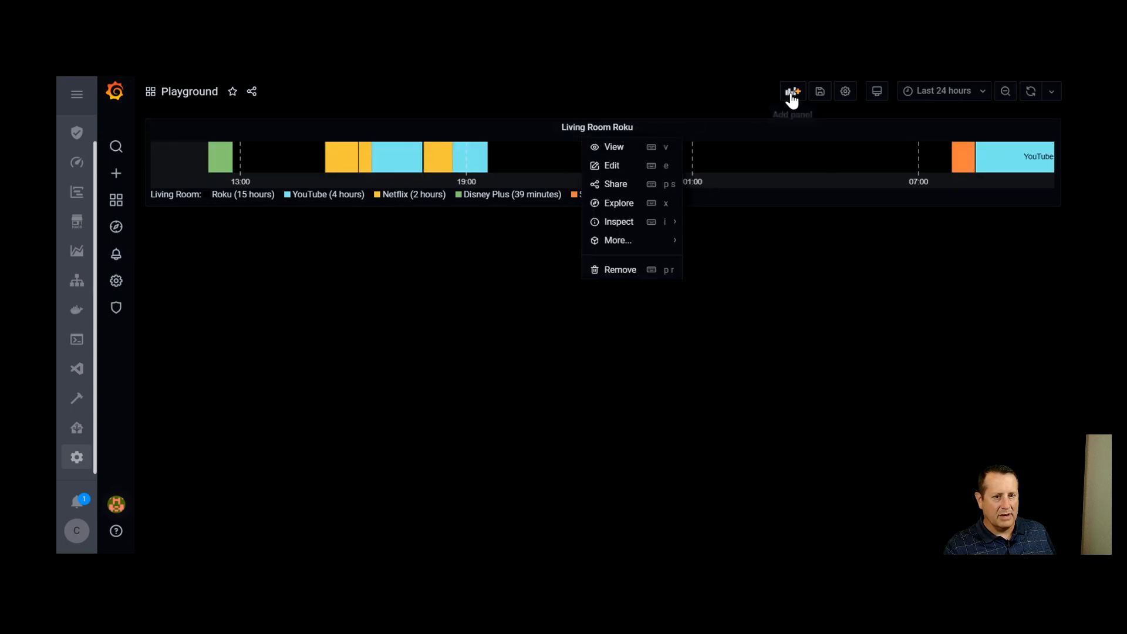
click(792, 92)
click(415, 195)
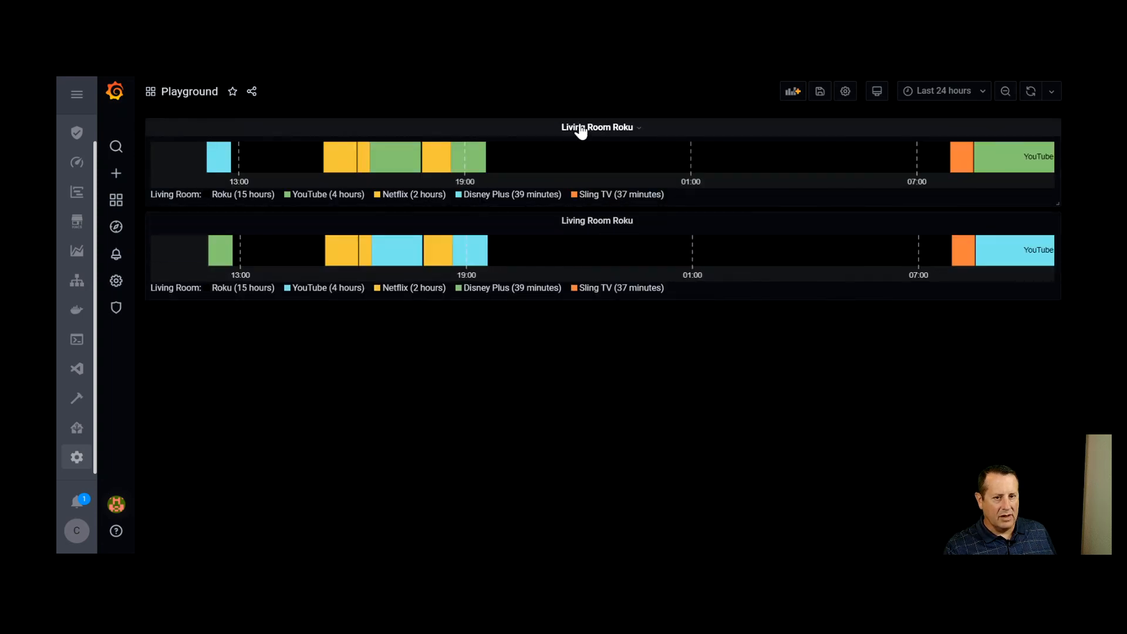
Edit the second, copied Living Room Roku panel and set its query measurement to playroomroku
click(601, 228)
click(612, 261)
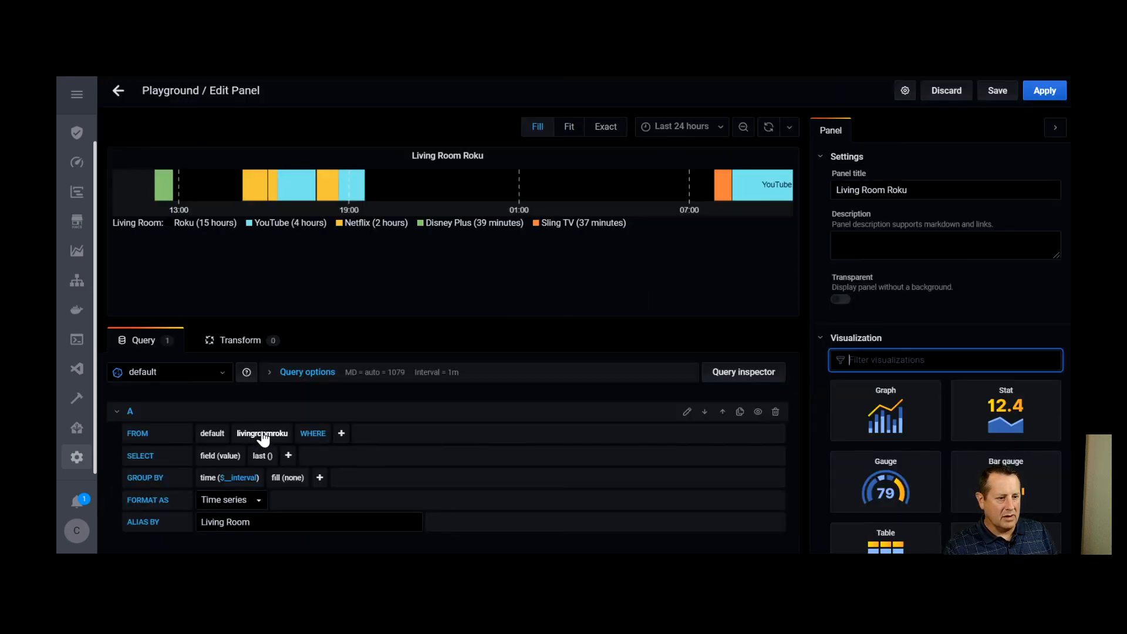
click(258, 435)
text(playroo)
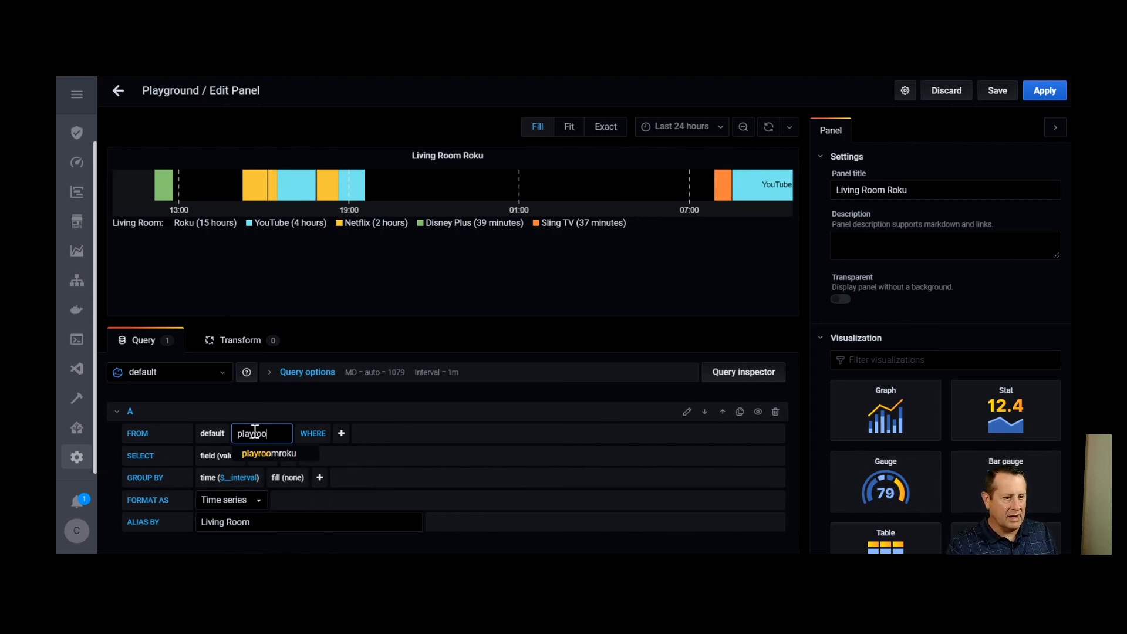
click(298, 456)
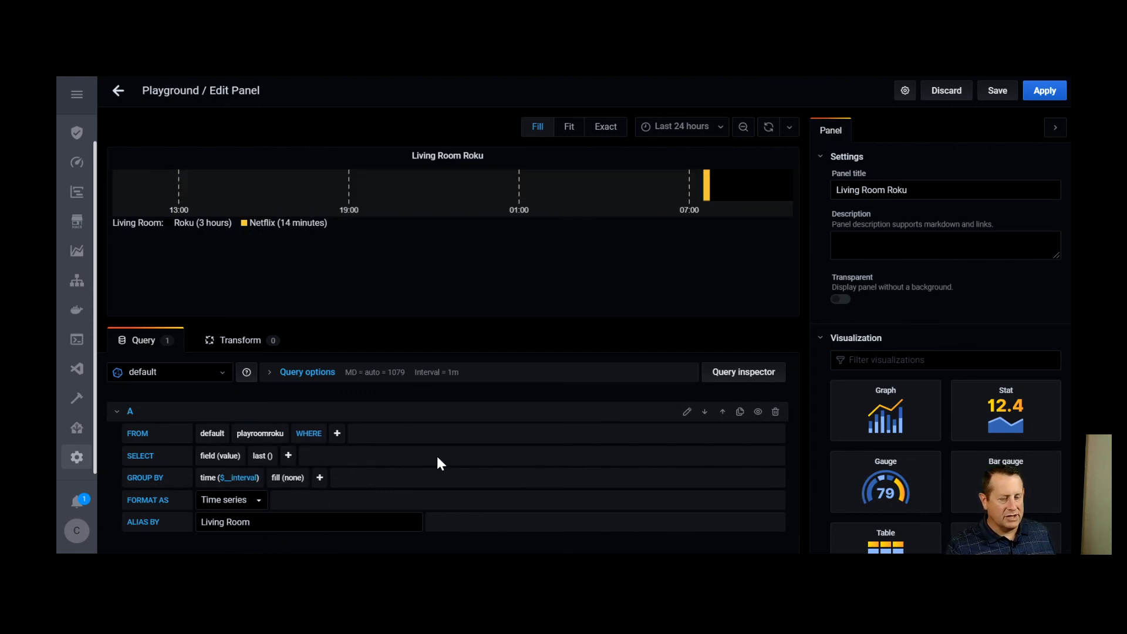
Change the query alias to Play Room and the panel title to Play Room Roku
double_click(226, 522)
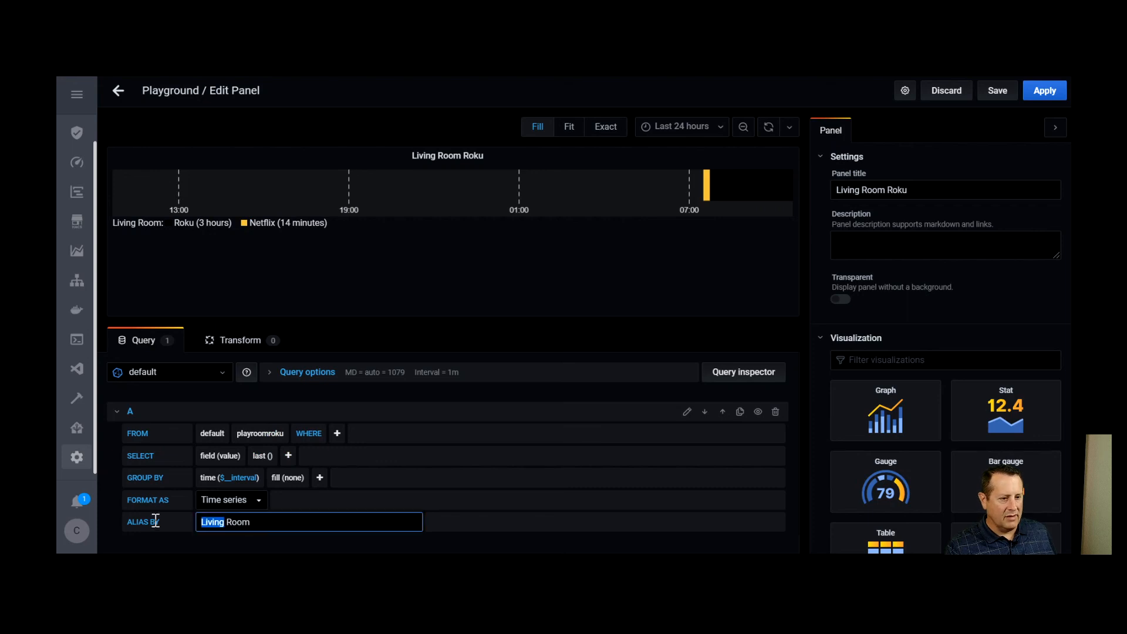
key(BackSpace)
text(Play)
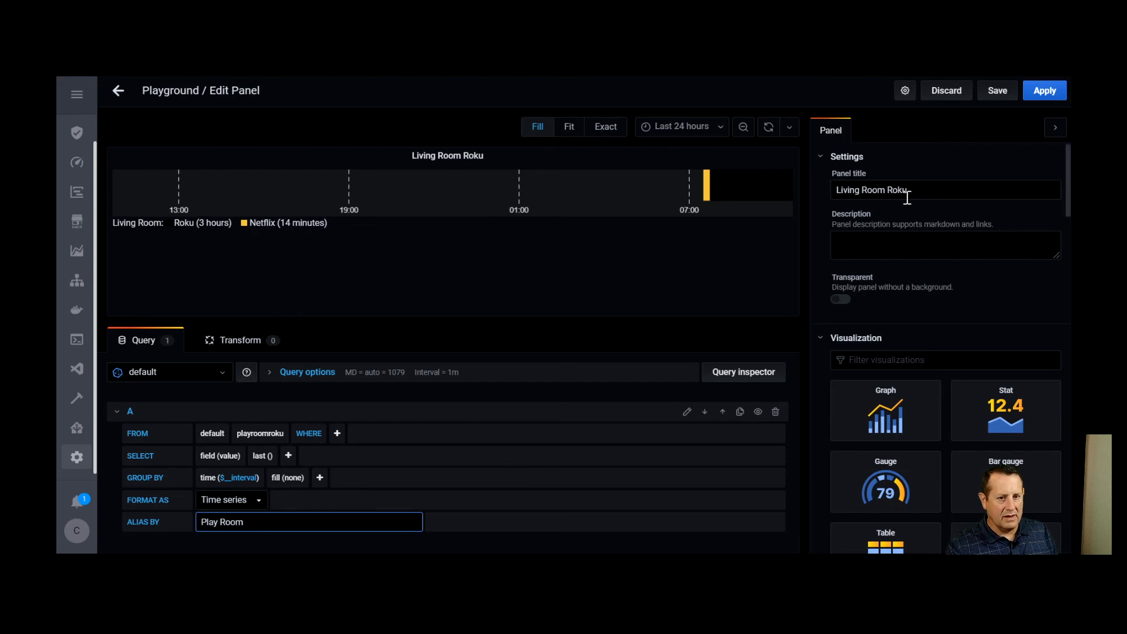
double_click(854, 189)
text(Pl)
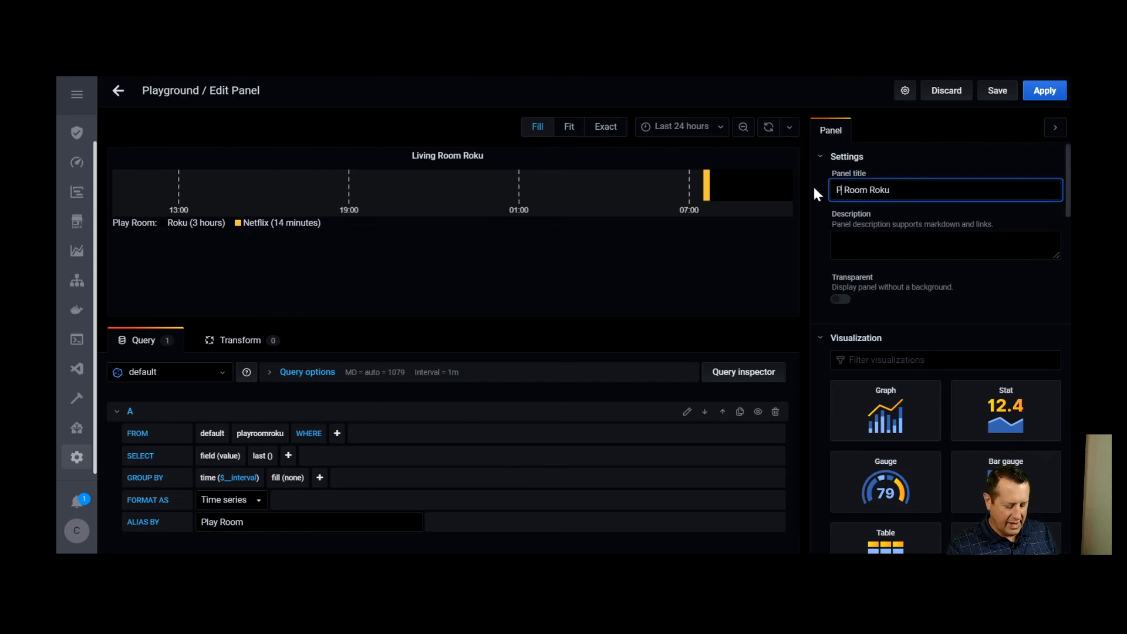
text(ay)
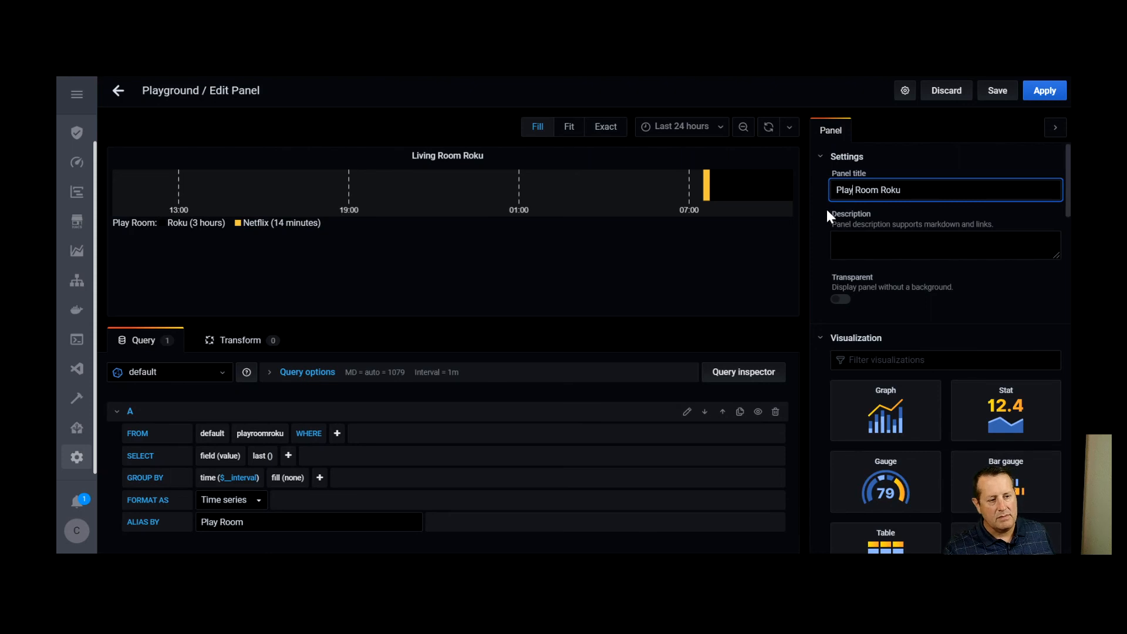
click(724, 295)
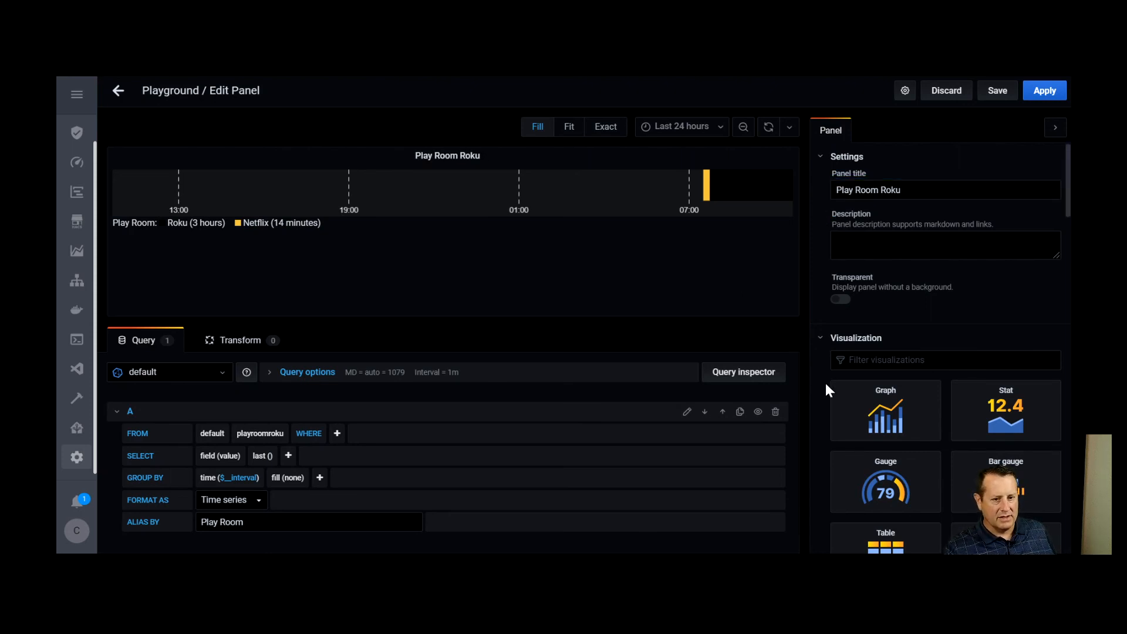
Apply the Play Room Roku panel edits and save the Playground dashboard without a change note
scroll(826, 383, down, 5)
scroll(822, 421, down, 3)
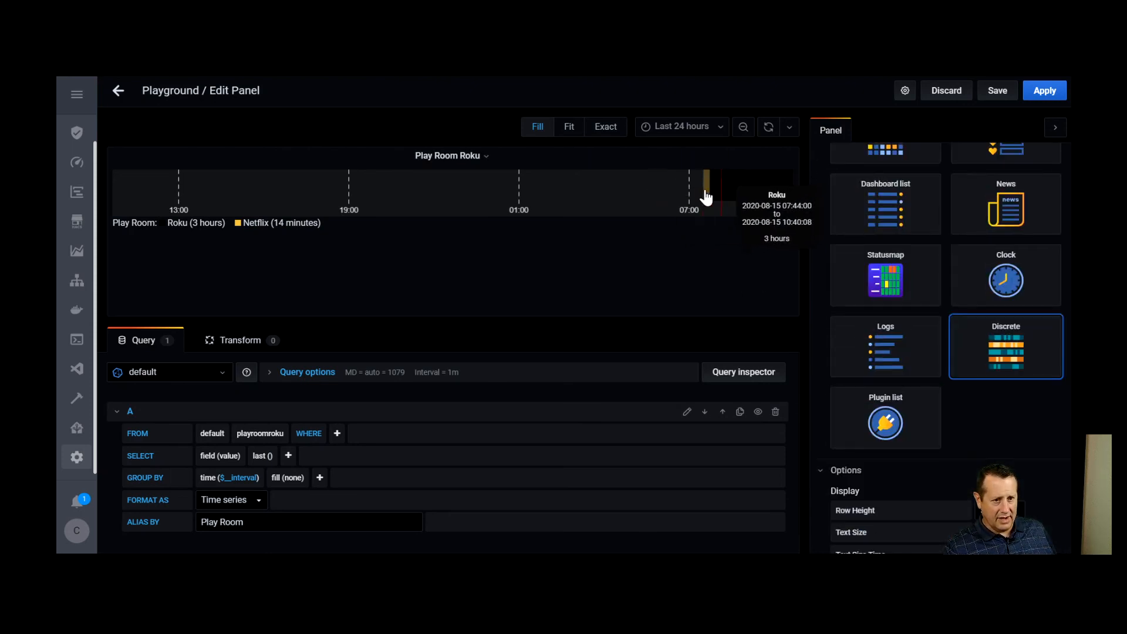
scroll(828, 353, down, 5)
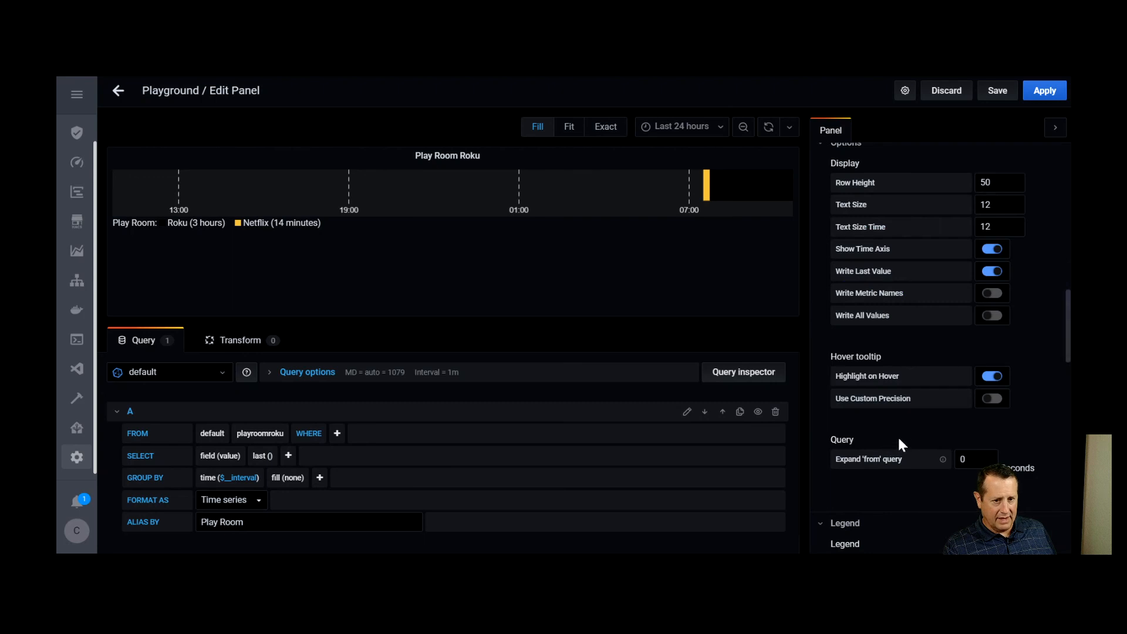
scroll(899, 429, down, 3)
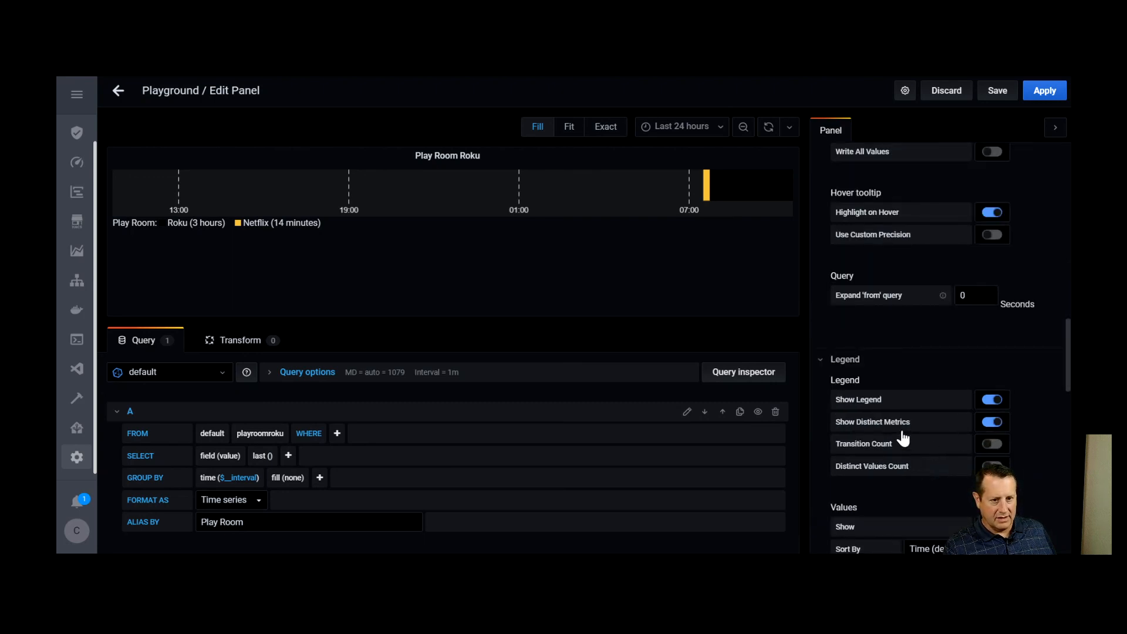
scroll(919, 435, down, 3)
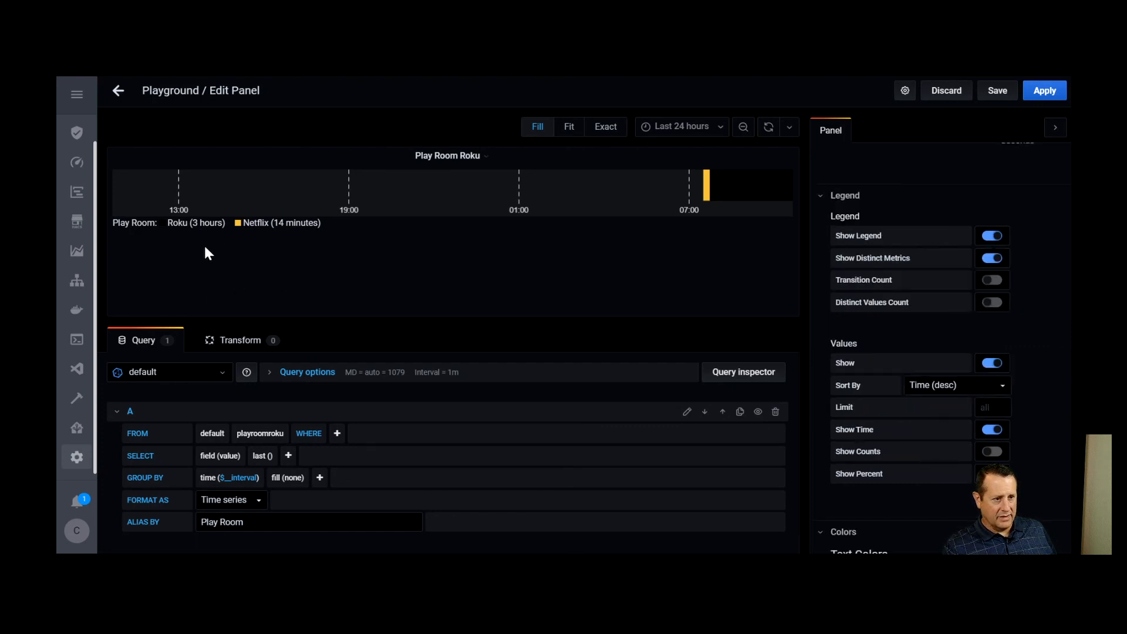
click(1038, 97)
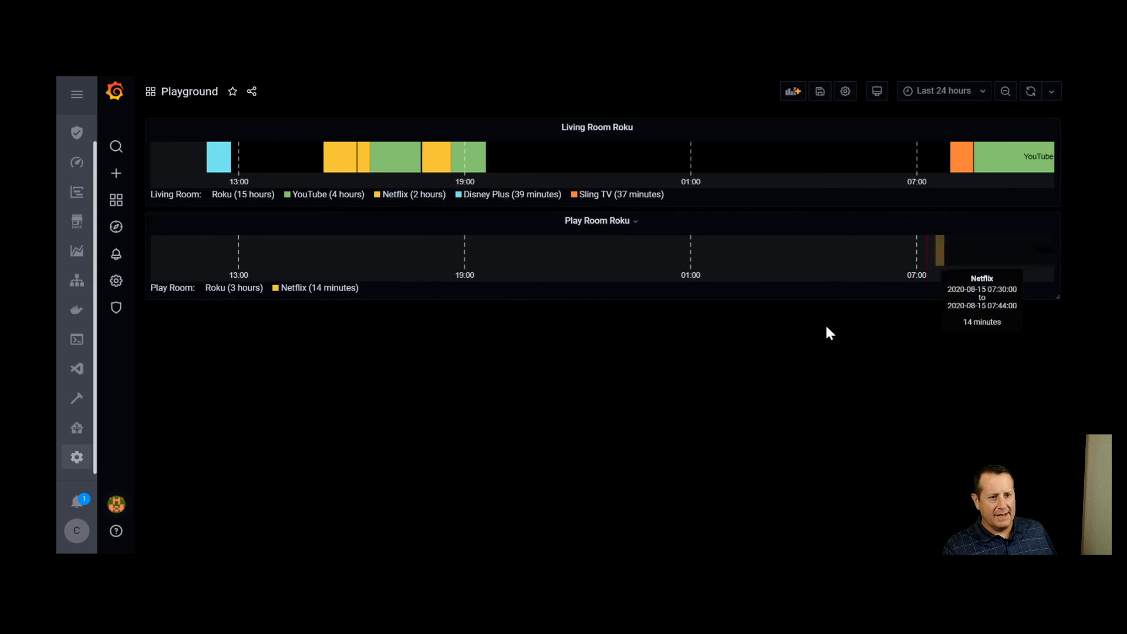
click(820, 92)
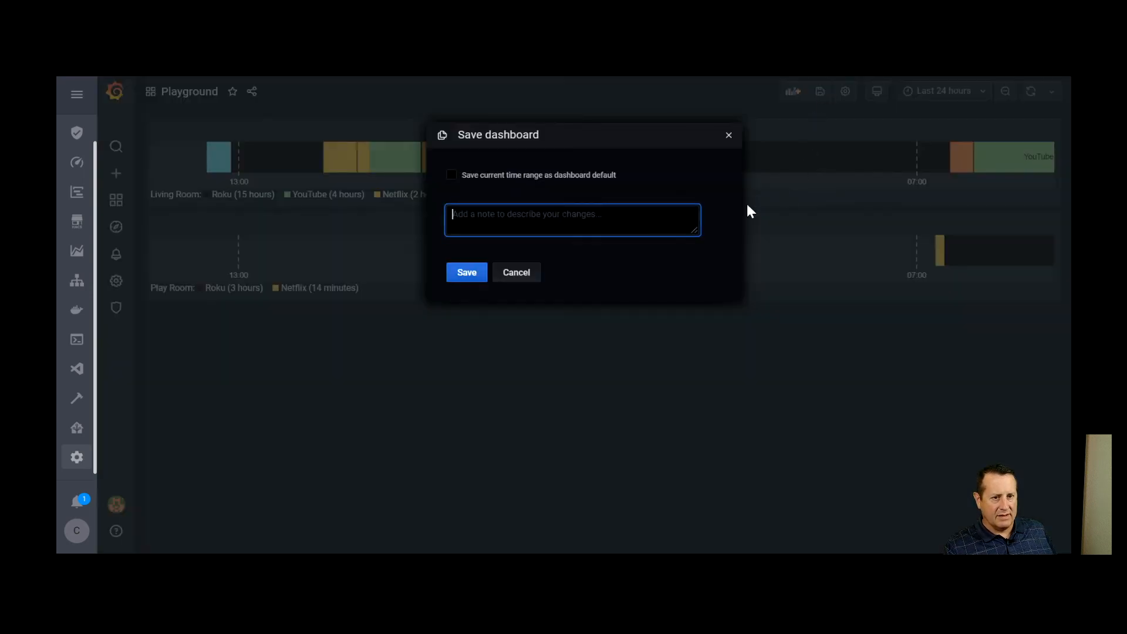
click(464, 273)
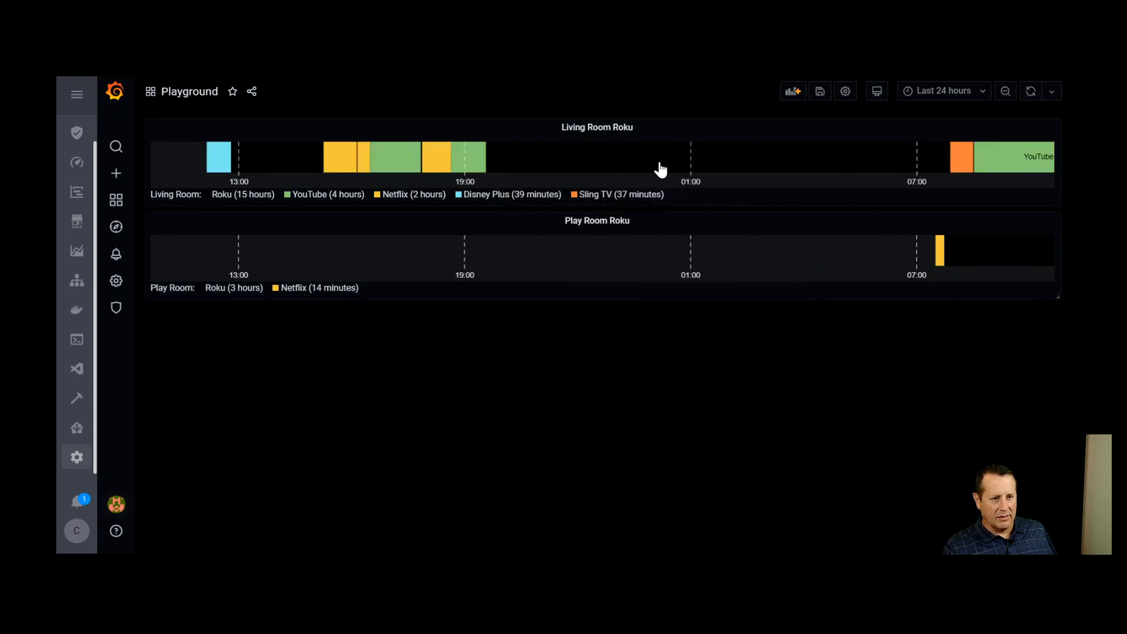
click(820, 92)
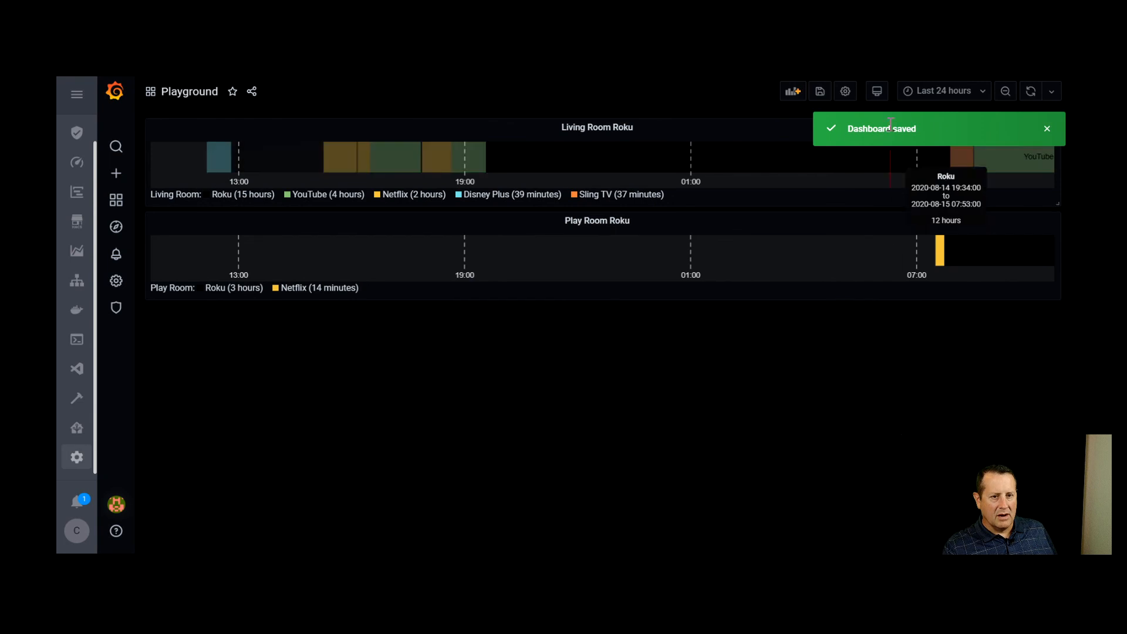
Set the dashboard's time range to the last 2 days
click(959, 100)
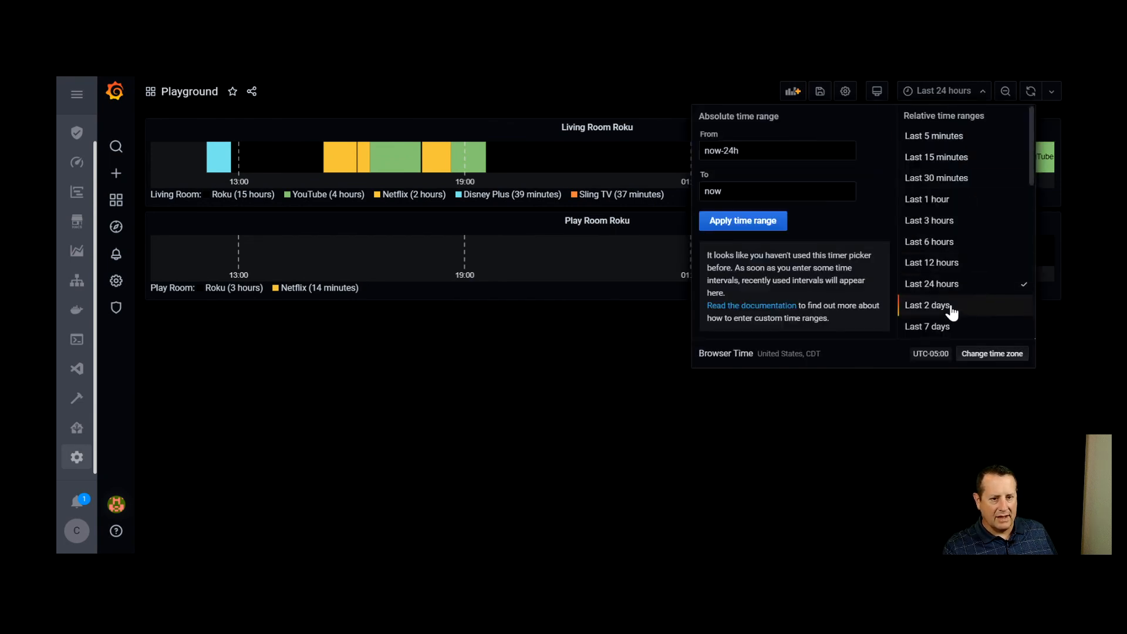
click(927, 305)
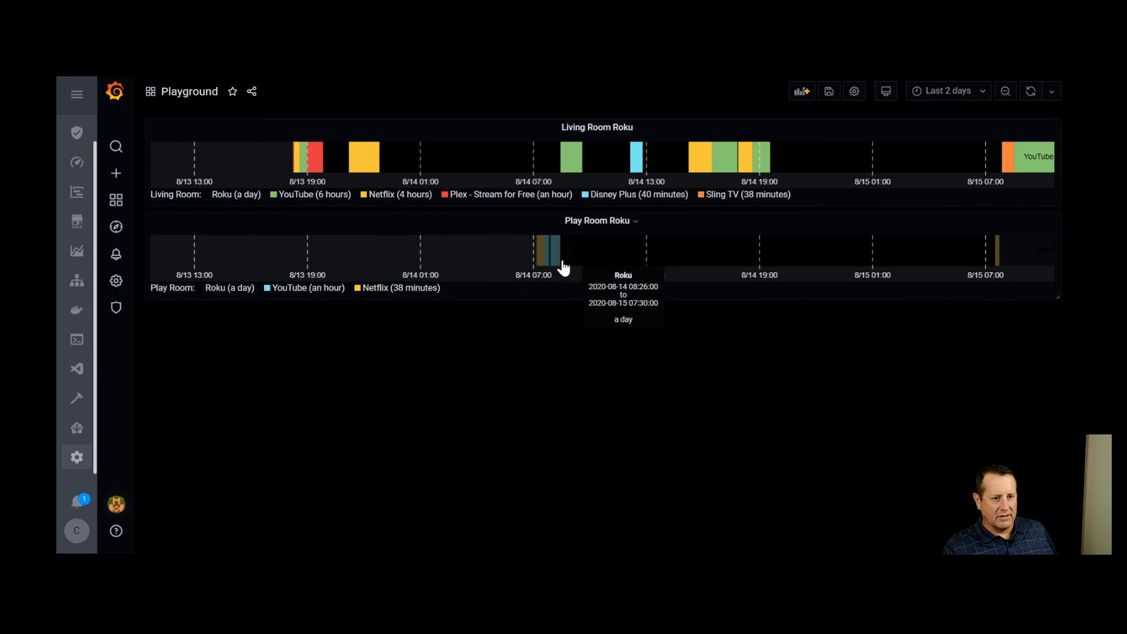